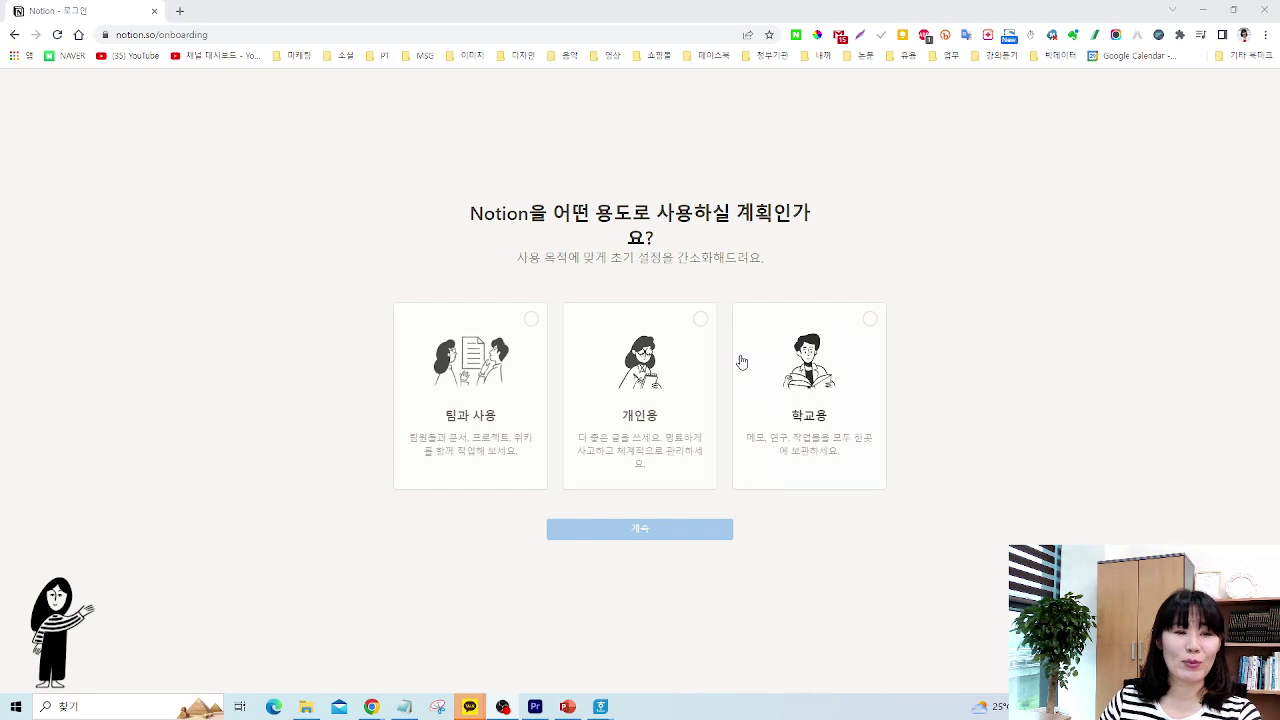
Choose personal use (개인용) as the purpose for the workspace and continue past the onboarding question
{"action": "left_click", "coordinate": [702, 332]}
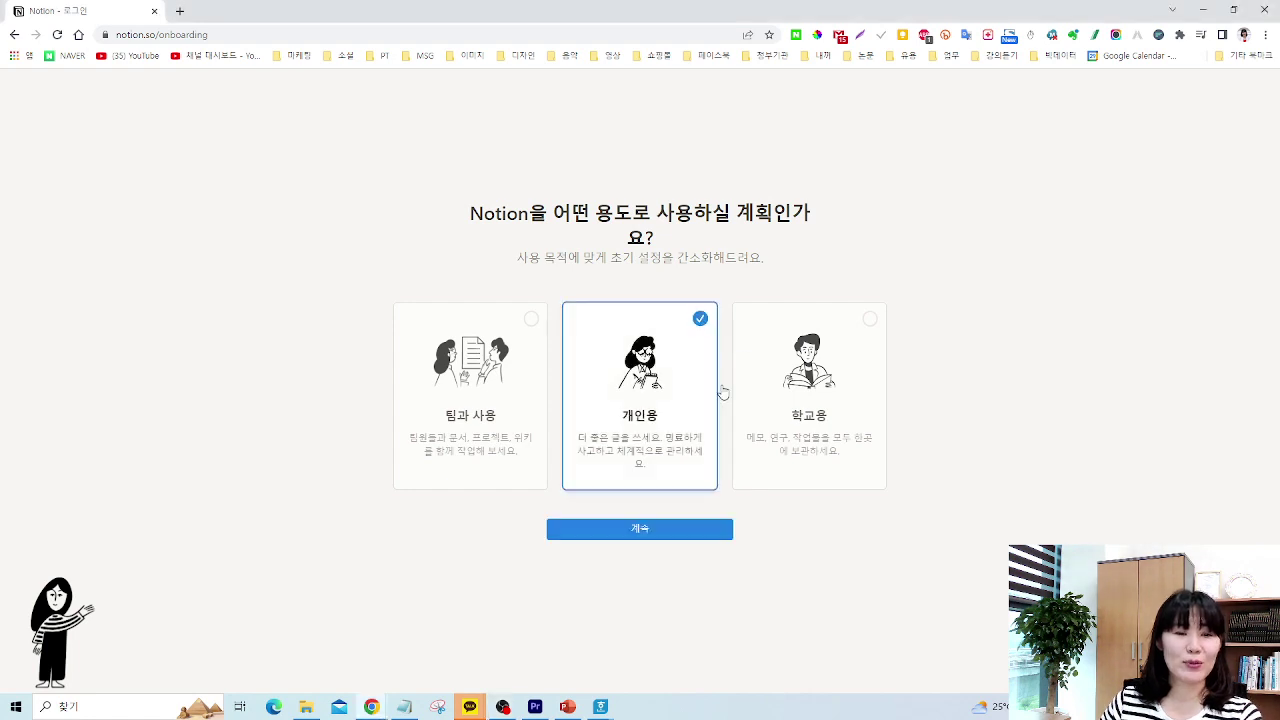
{"action": "left_click", "coordinate": [658, 533]}
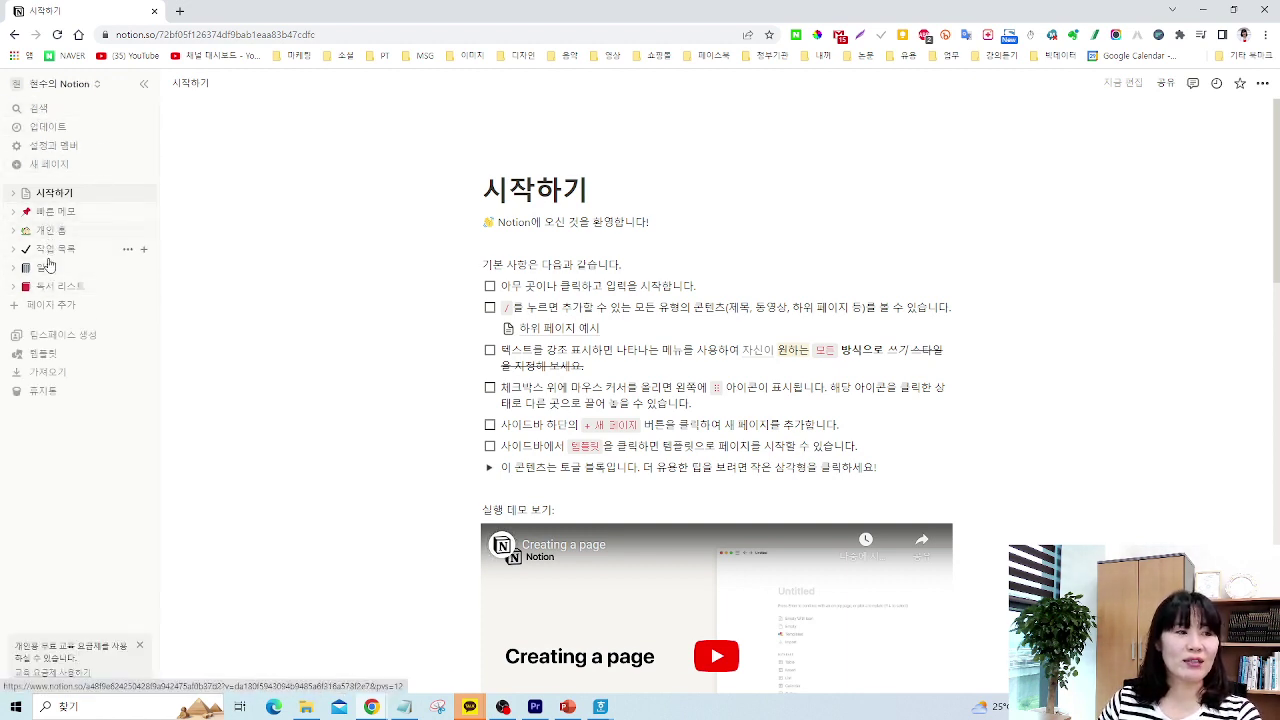
Delete the 일기, 독서 리스트, 개인 홈 and 작업 목록 pages from the workspace's page list
{"action": "right_click", "coordinate": [48, 269]}
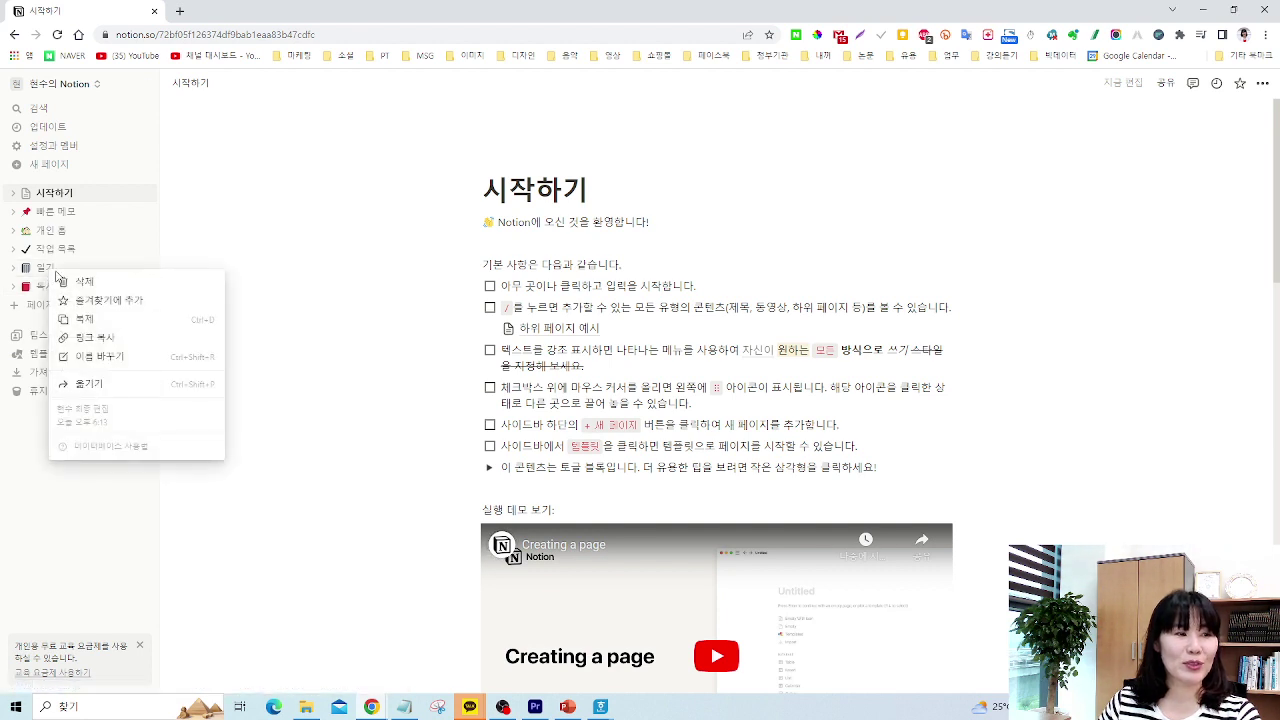
{"action": "left_click", "coordinate": [72, 281]}
{"action": "right_click", "coordinate": [70, 274]}
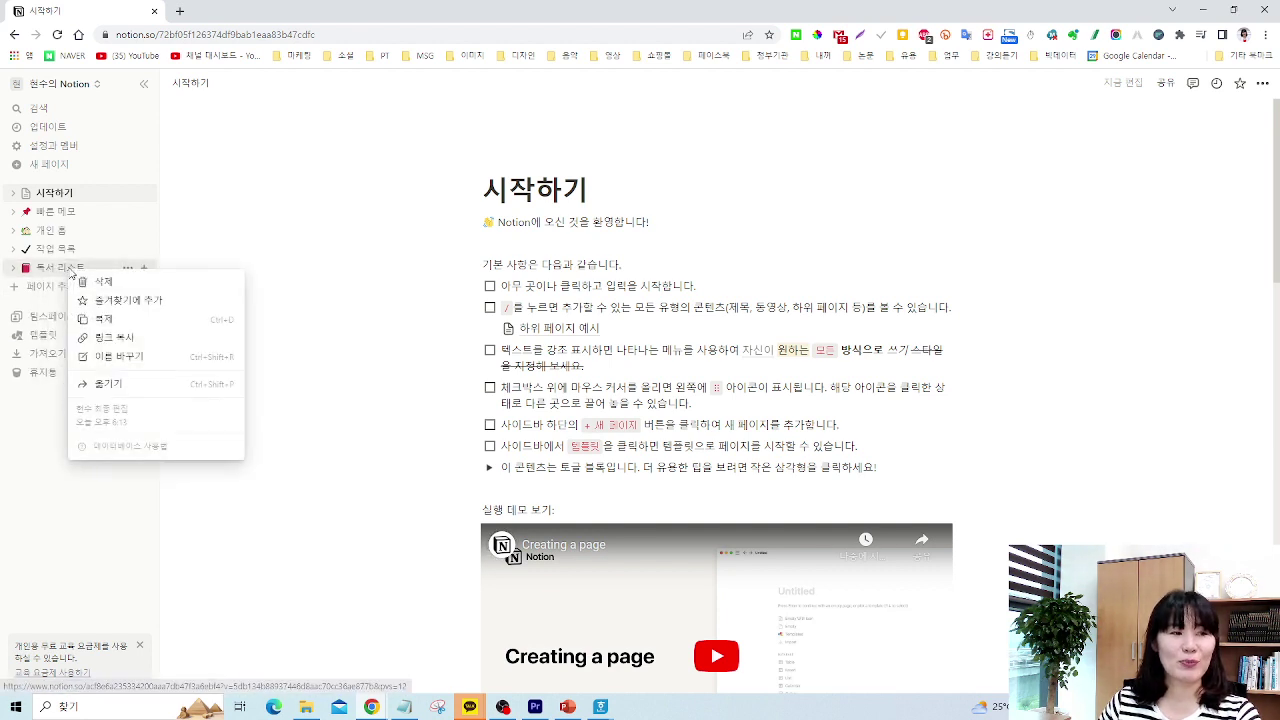
{"action": "left_click", "coordinate": [100, 284]}
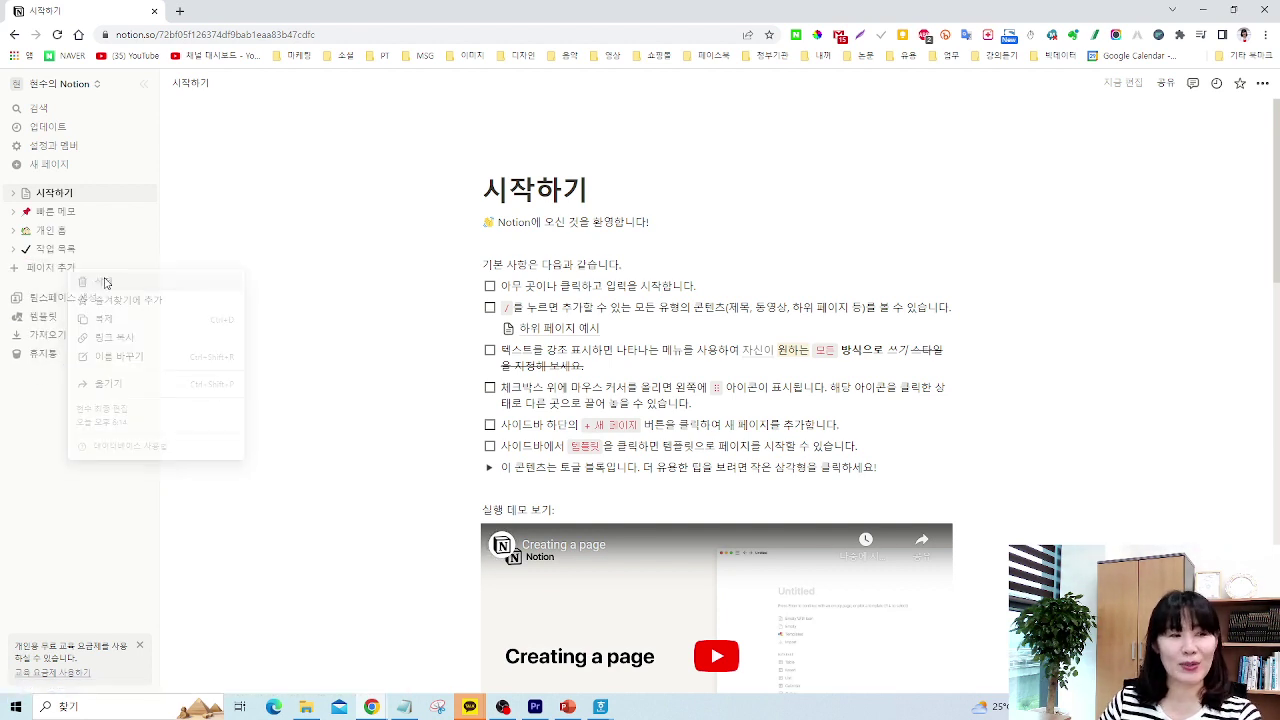
{"action": "right_click", "coordinate": [78, 230]}
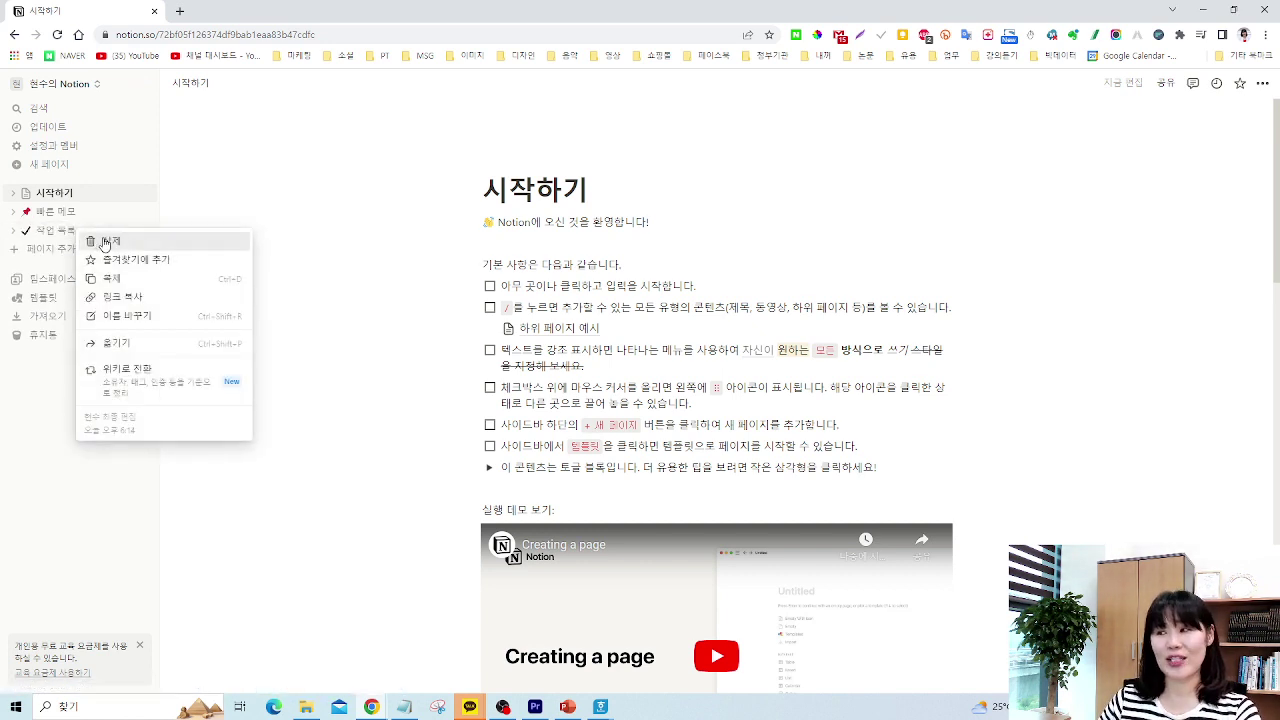
{"action": "left_click", "coordinate": [105, 243]}
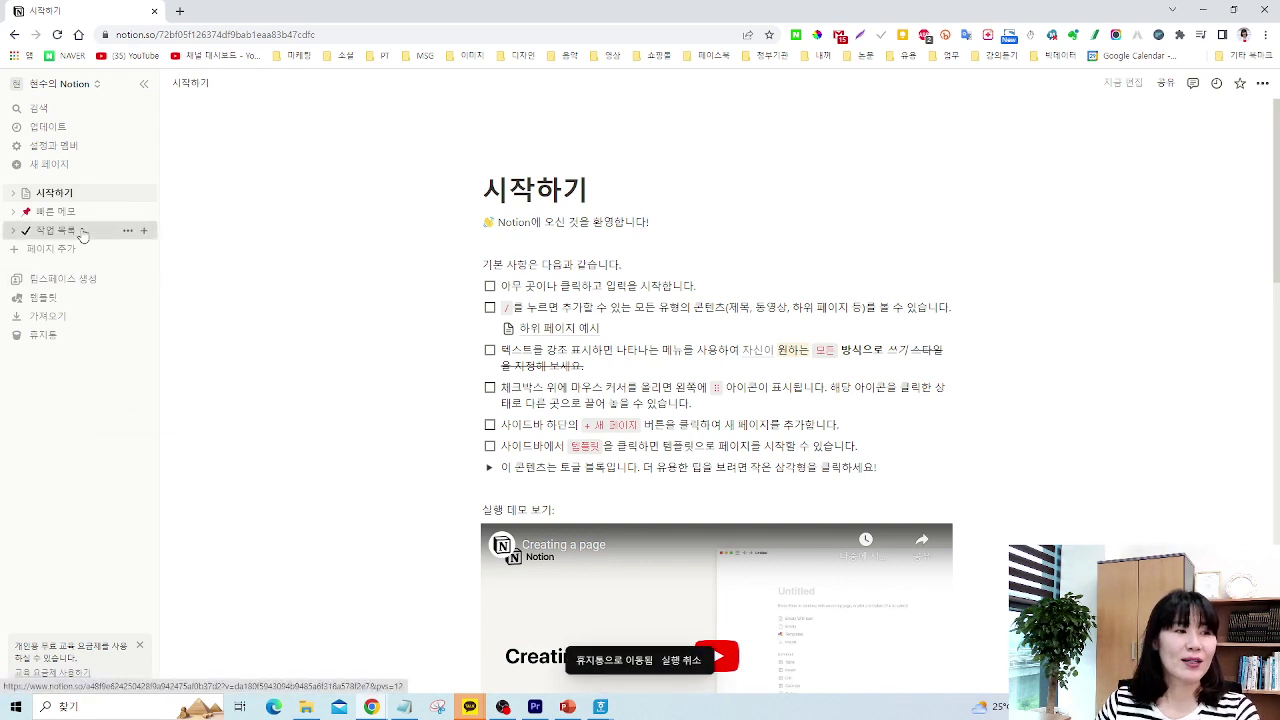
{"action": "right_click", "coordinate": [85, 232]}
{"action": "left_click", "coordinate": [100, 246]}
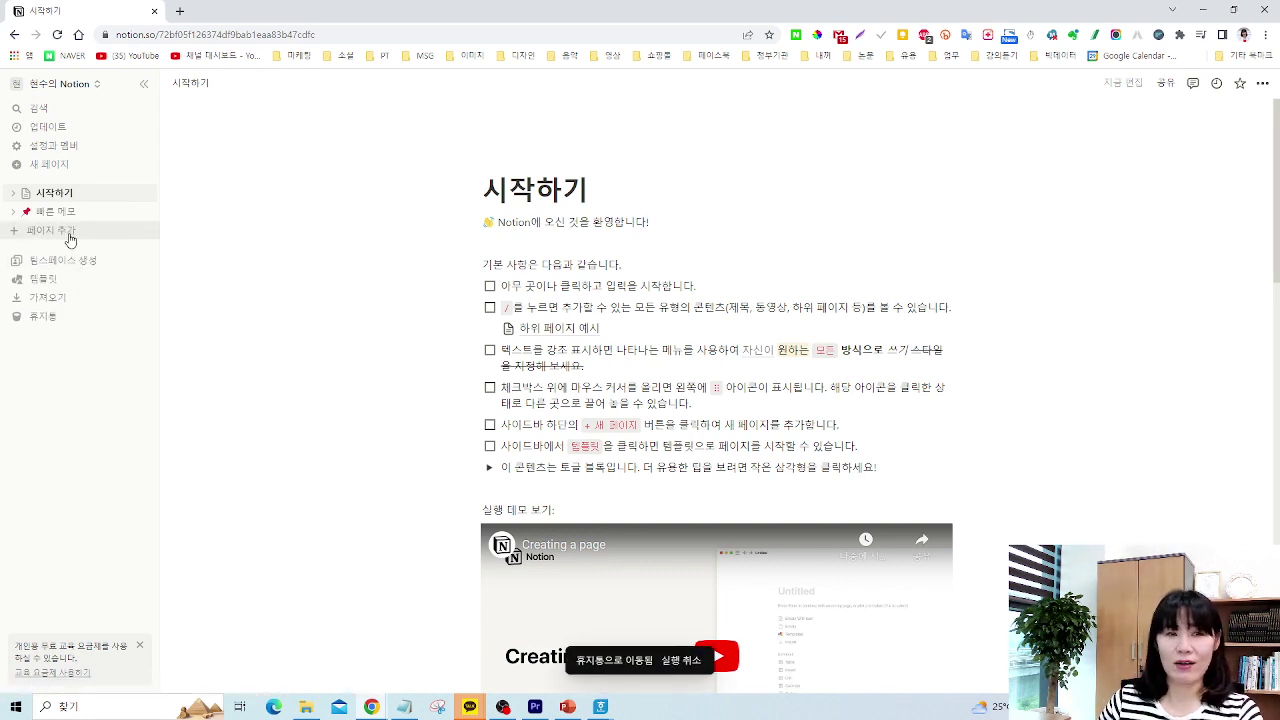
Add a new page and have AI write its content from the prompt "노션 사이트에 대한 소개를 해줘"
{"action": "left_click", "coordinate": [70, 232]}
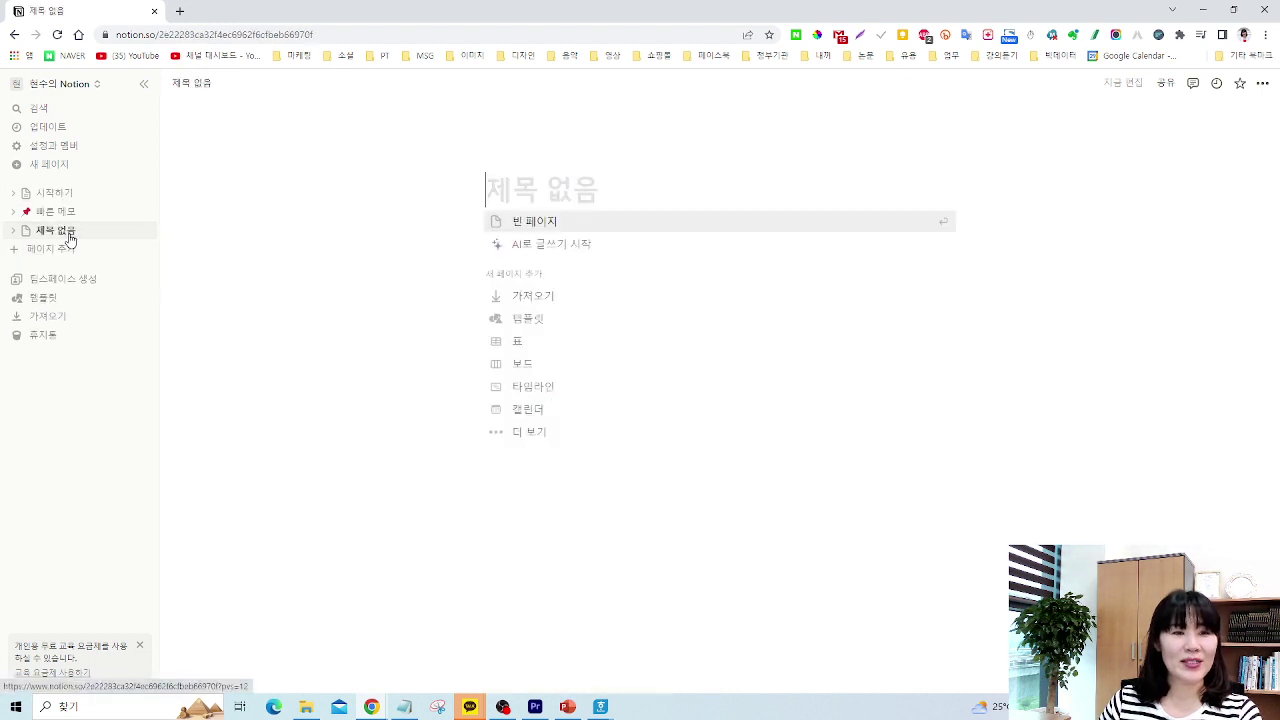
{"action": "left_click", "coordinate": [572, 247]}
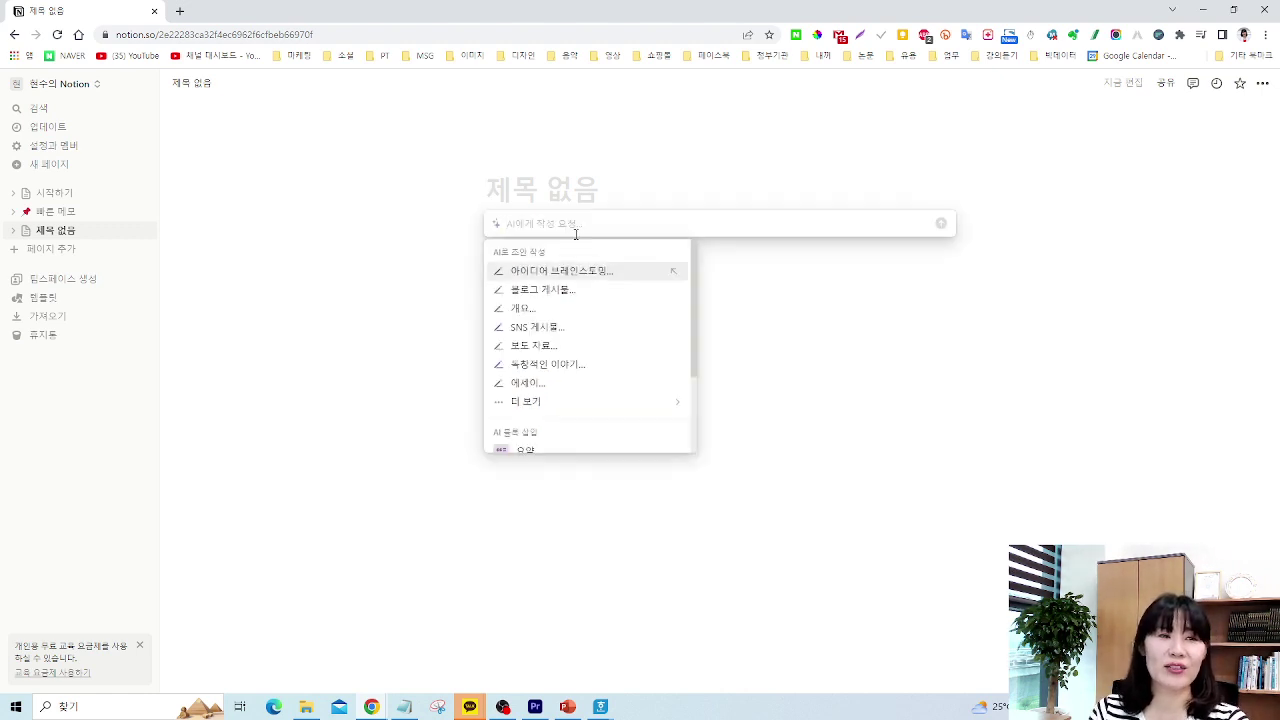
{"action": "type", "text": "노"}
{"action": "key", "text": "BackSpace"}
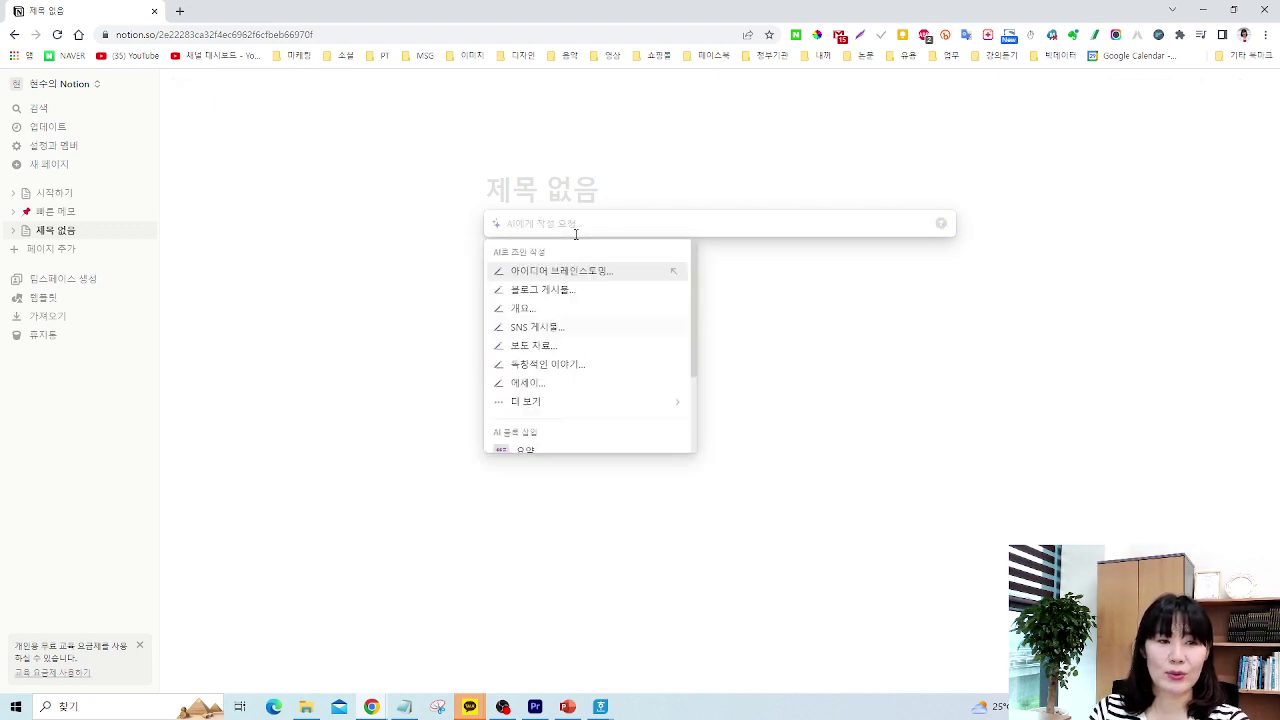
{"action": "type", "text": "노션 사이트"}
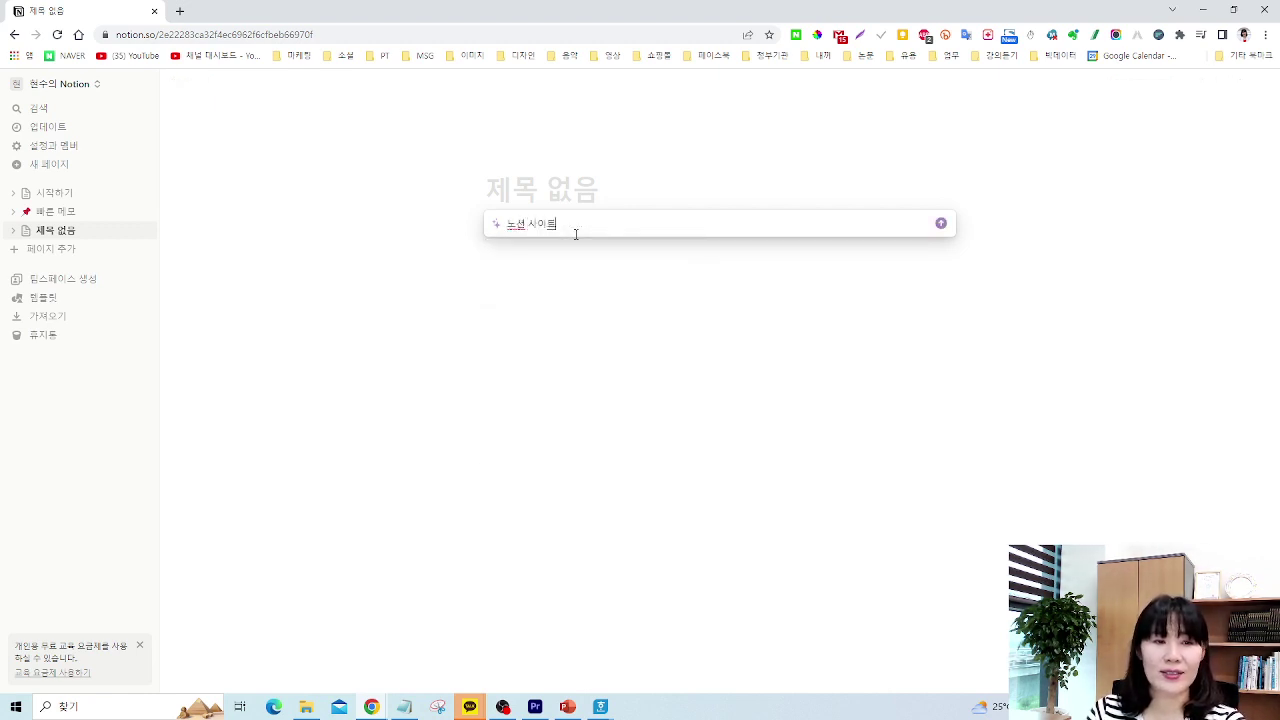
{"action": "type", "text": "에 대한 소개해줘"}
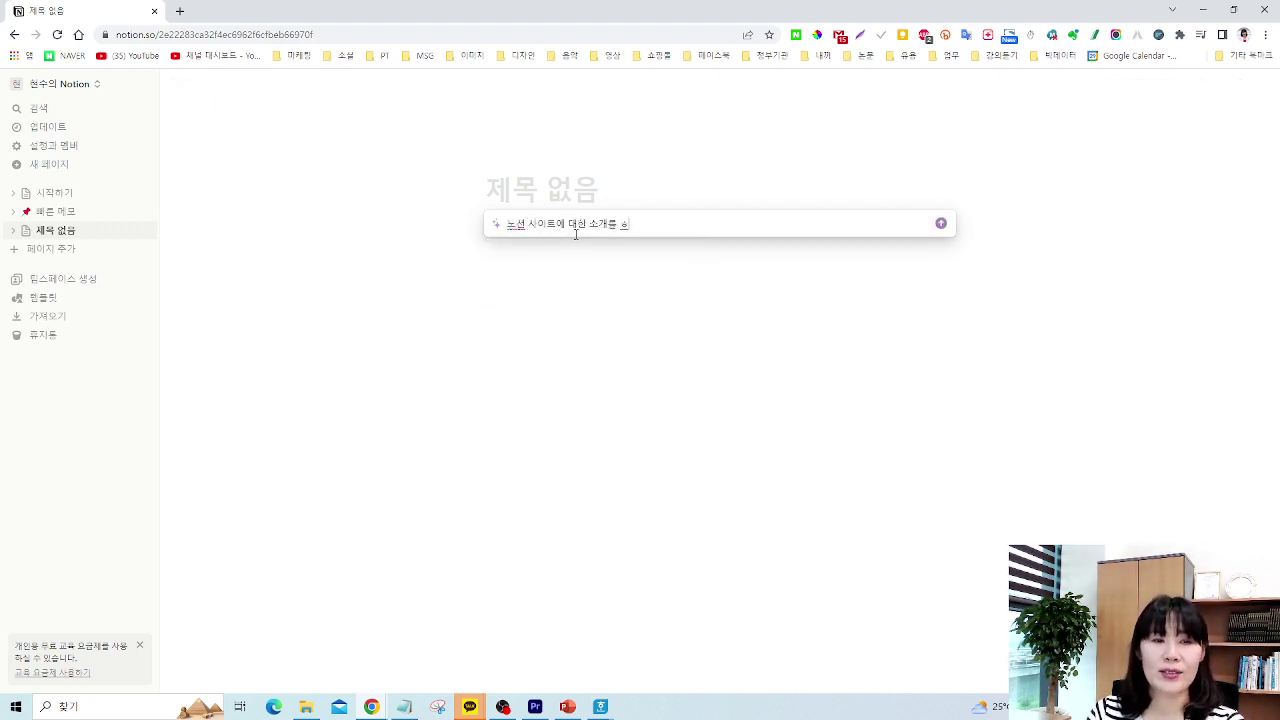
{"action": "key", "text": "Return"}
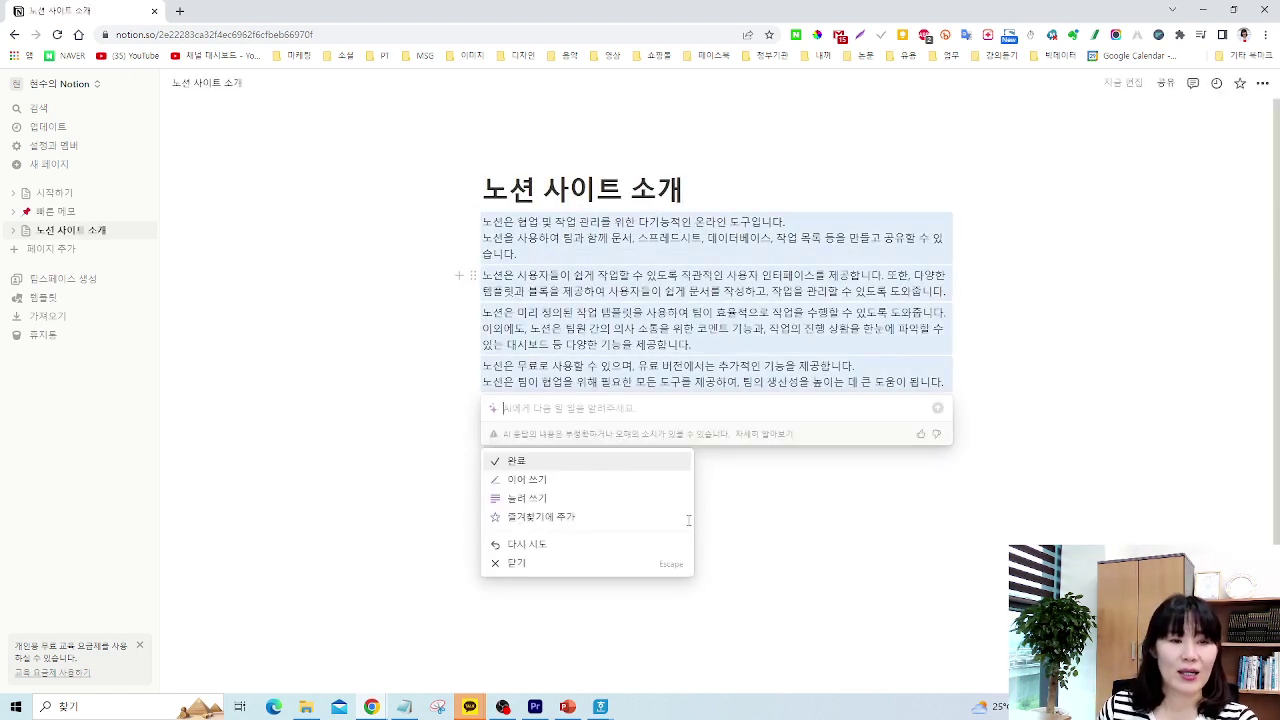
Have AI lengthen the whole generated introduction (늘려 쓰기) and replace the original text with the longer version
{"action": "key", "text": "Down"}
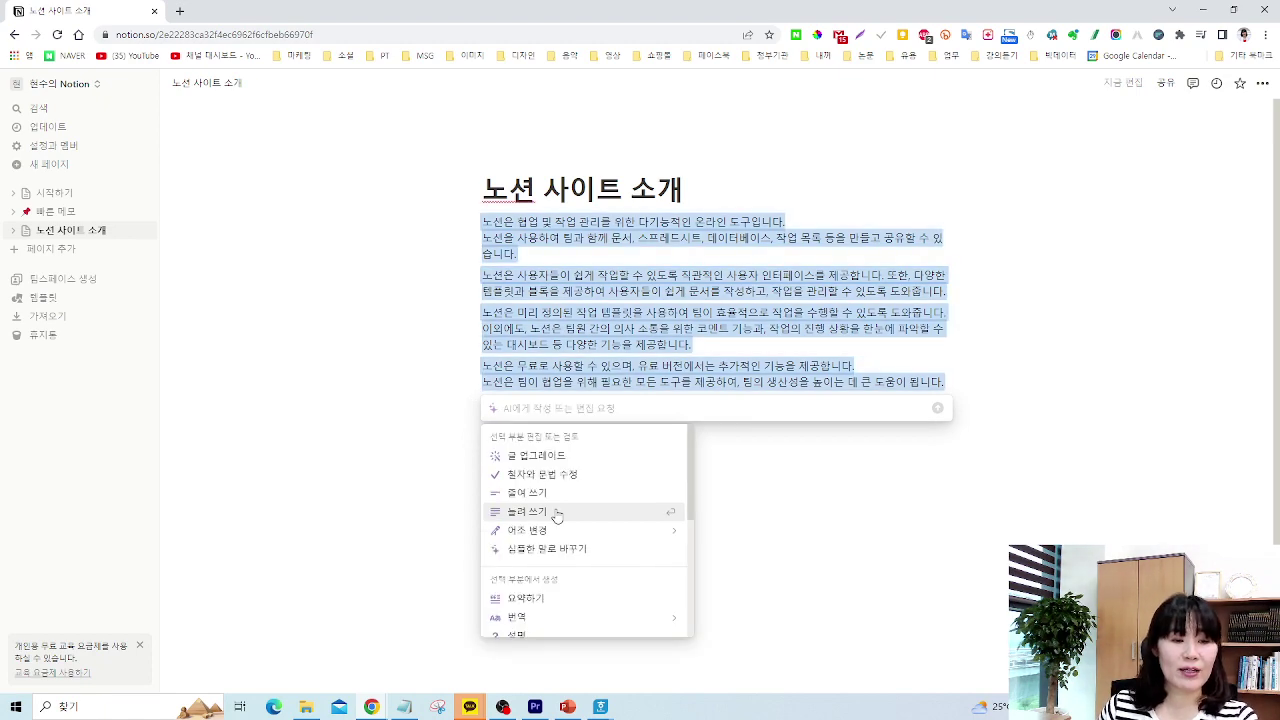
{"action": "left_click", "coordinate": [557, 513]}
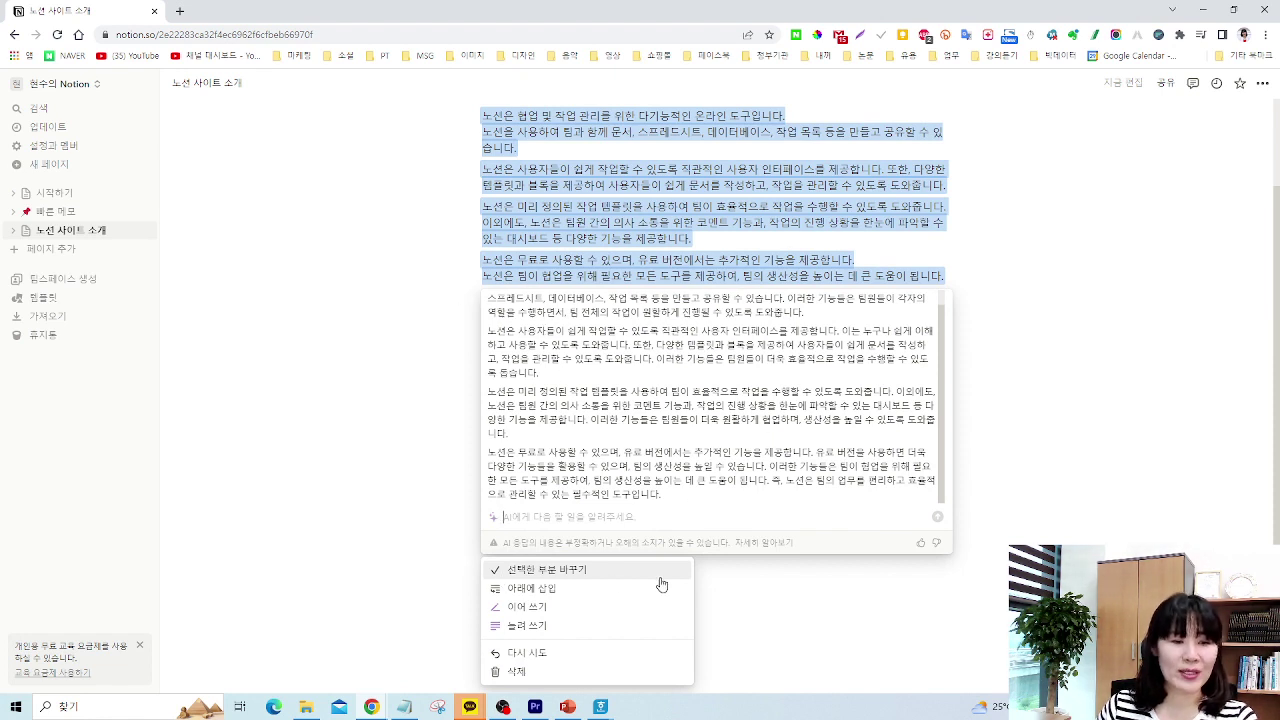
{"action": "left_click", "coordinate": [570, 570]}
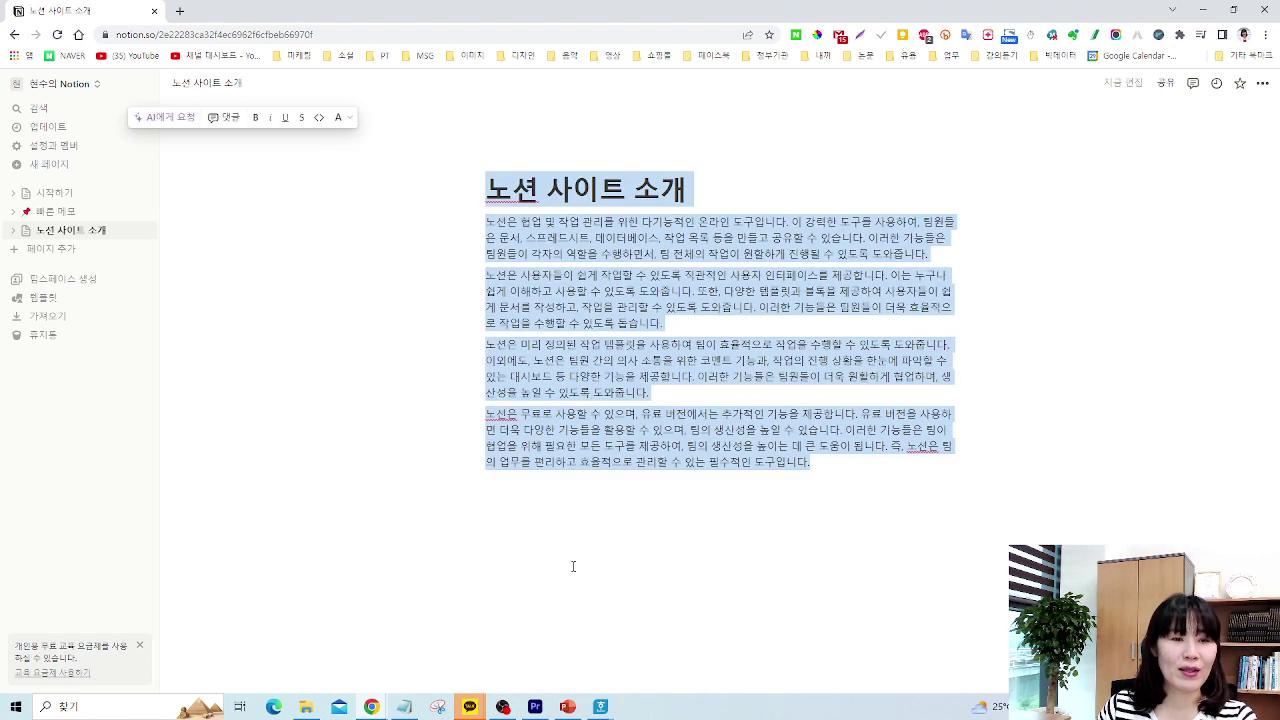
{"action": "left_click", "coordinate": [847, 474]}
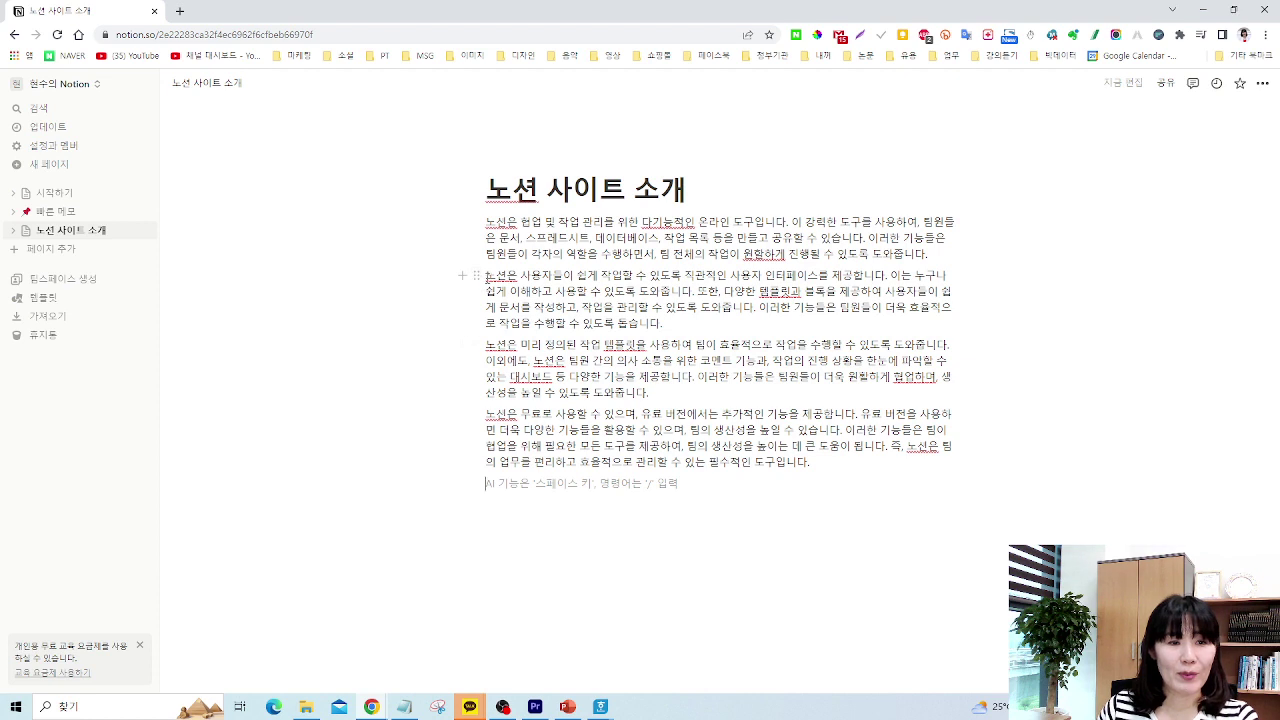
Have AI lengthen only the second paragraph, about the intuitive user interface, and replace that paragraph with the result
{"action": "left_click_drag", "start_coordinate": [486, 275], "coordinate": [698, 323]}
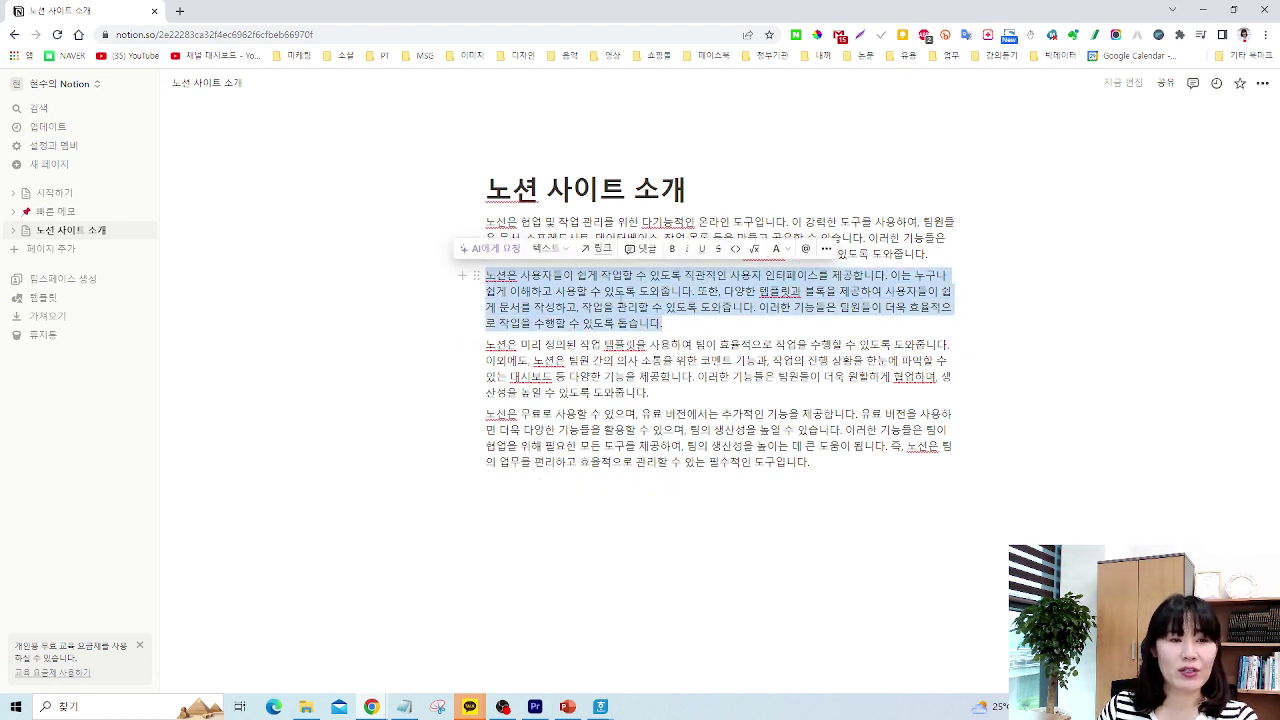
{"action": "left_click", "coordinate": [499, 254]}
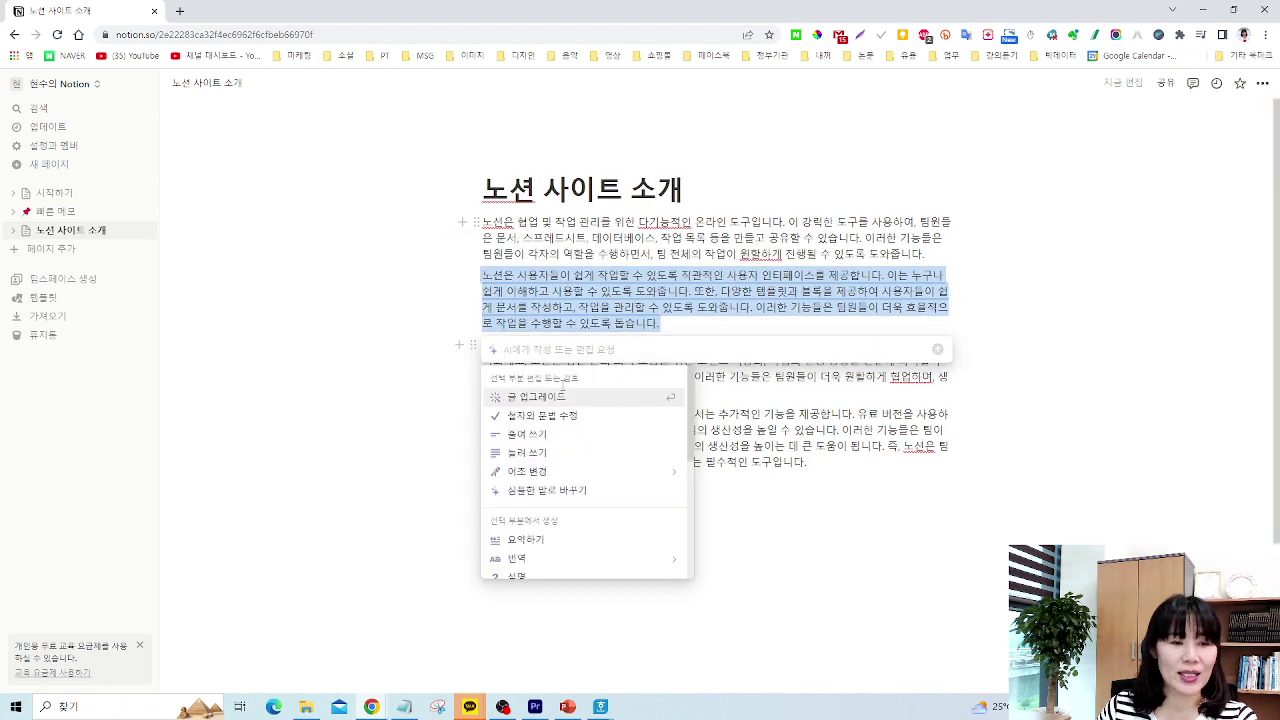
{"action": "left_click", "coordinate": [573, 458]}
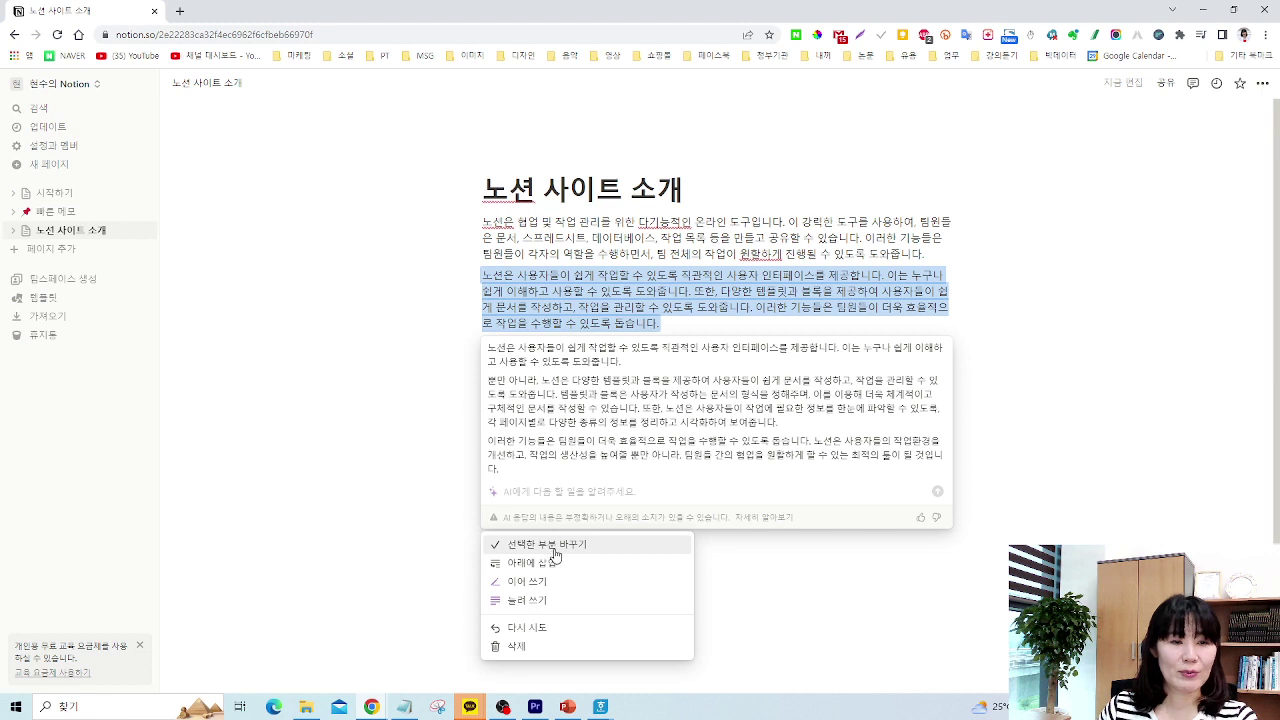
{"action": "left_click", "coordinate": [557, 555]}
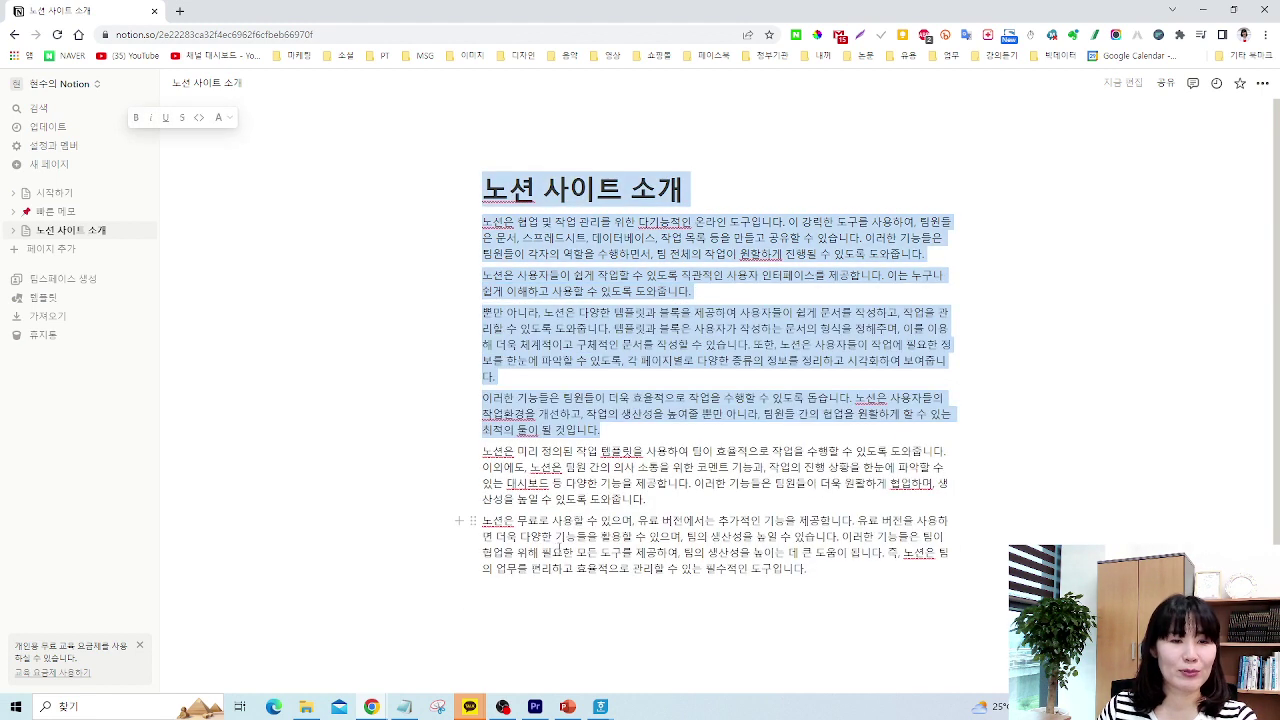
{"action": "left_click", "coordinate": [907, 503]}
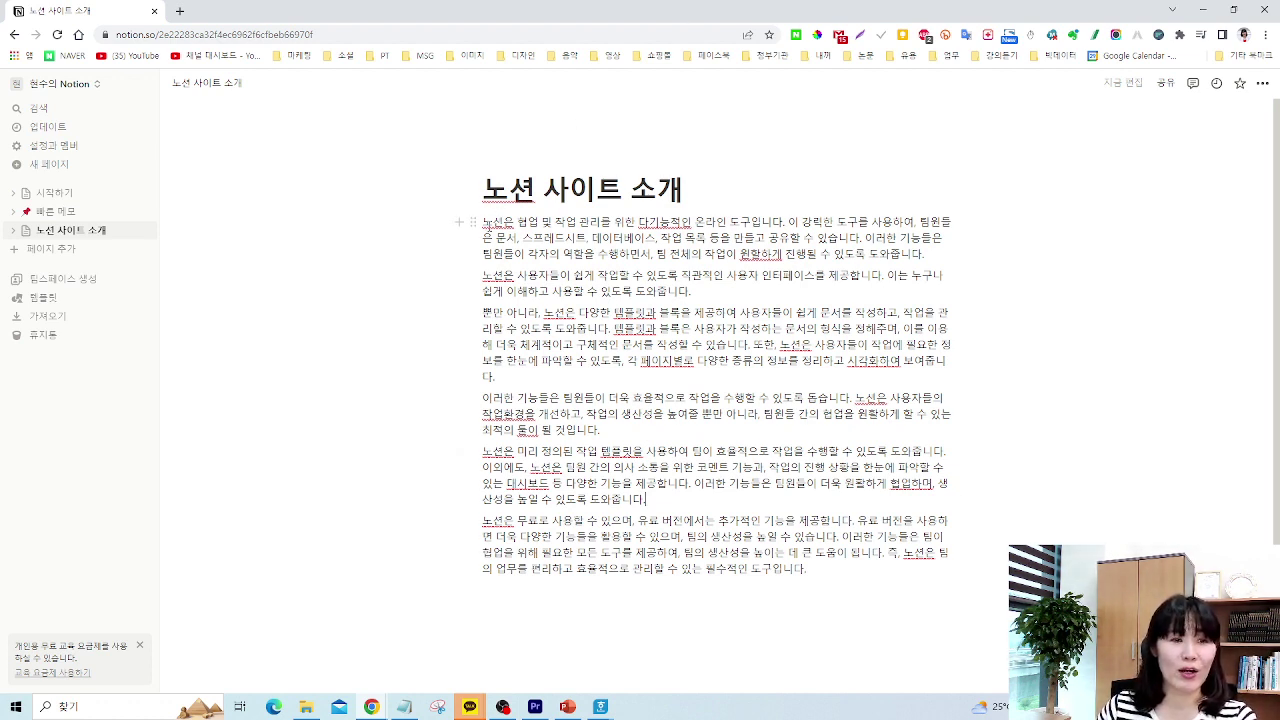
{"action": "left_click", "coordinate": [483, 221]}
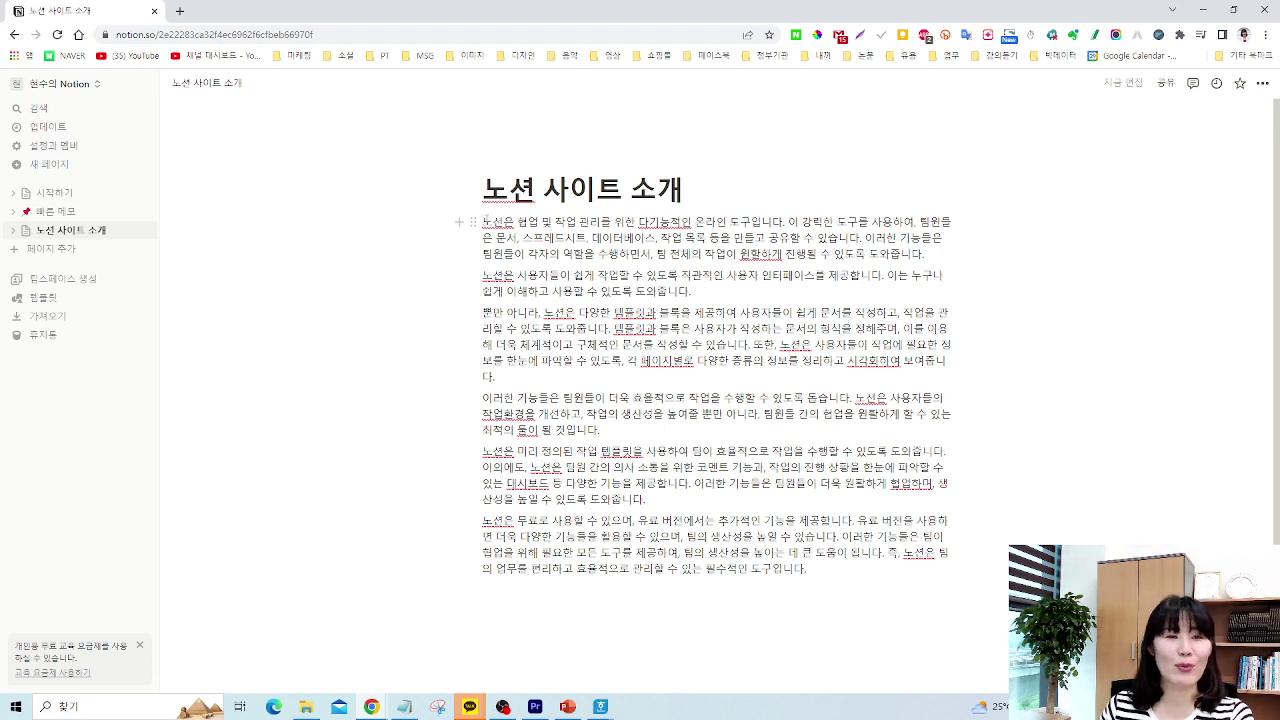
{"action": "left_click_drag", "start_coordinate": [483, 221], "coordinate": [921, 577]}
{"action": "right_click", "coordinate": [727, 503]}
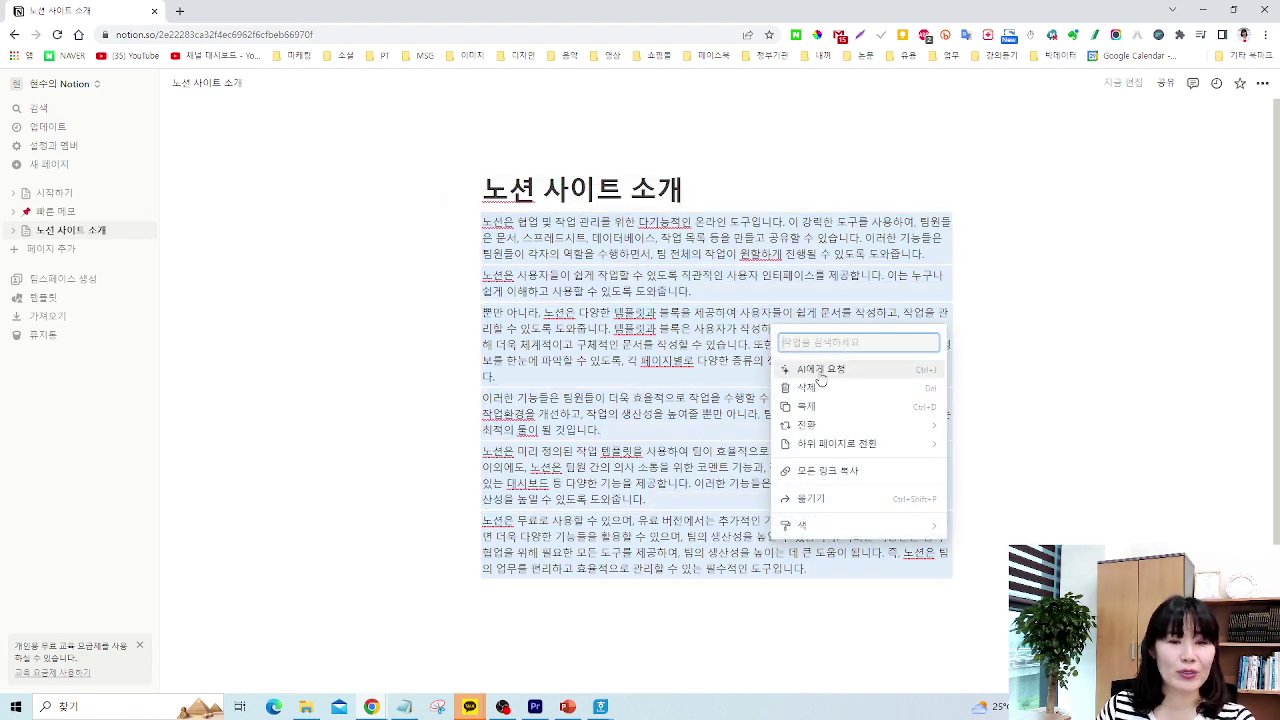
{"action": "key", "text": "Escape"}
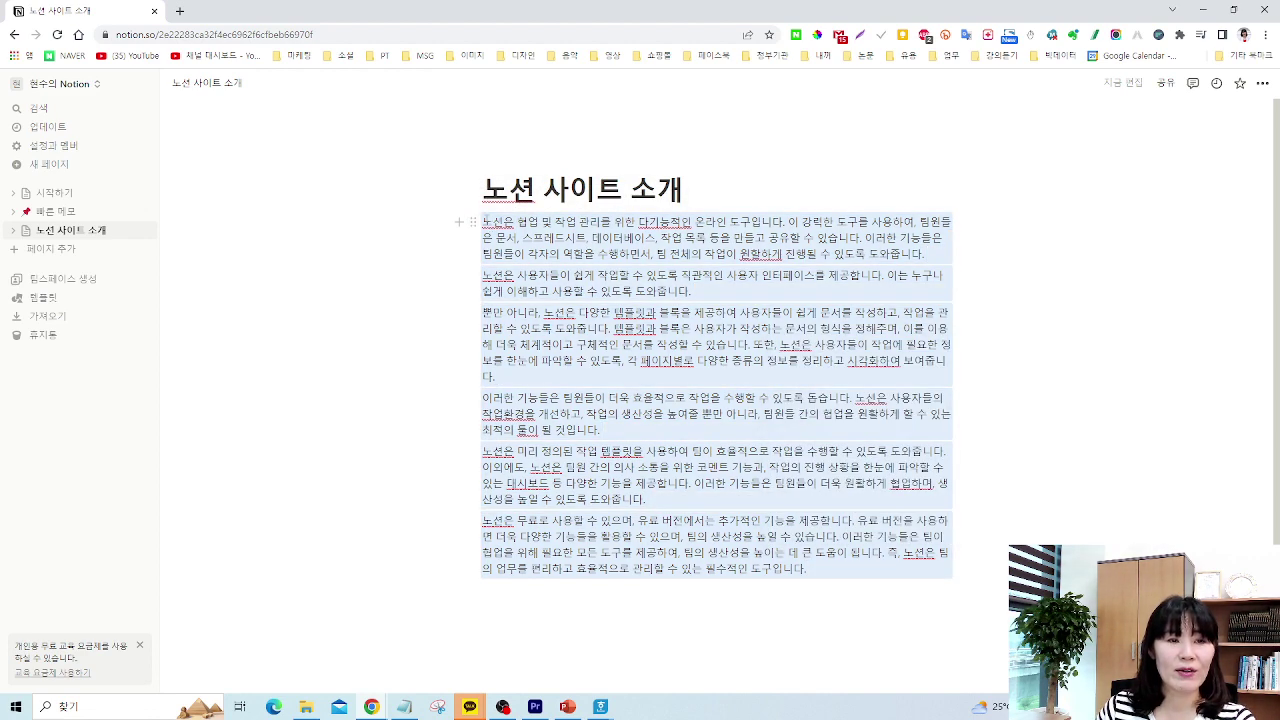
Have AI summarize all the body text (요약하기) and insert the summary below the existing paragraphs
{"action": "left_click_drag", "start_coordinate": [486, 222], "coordinate": [845, 590]}
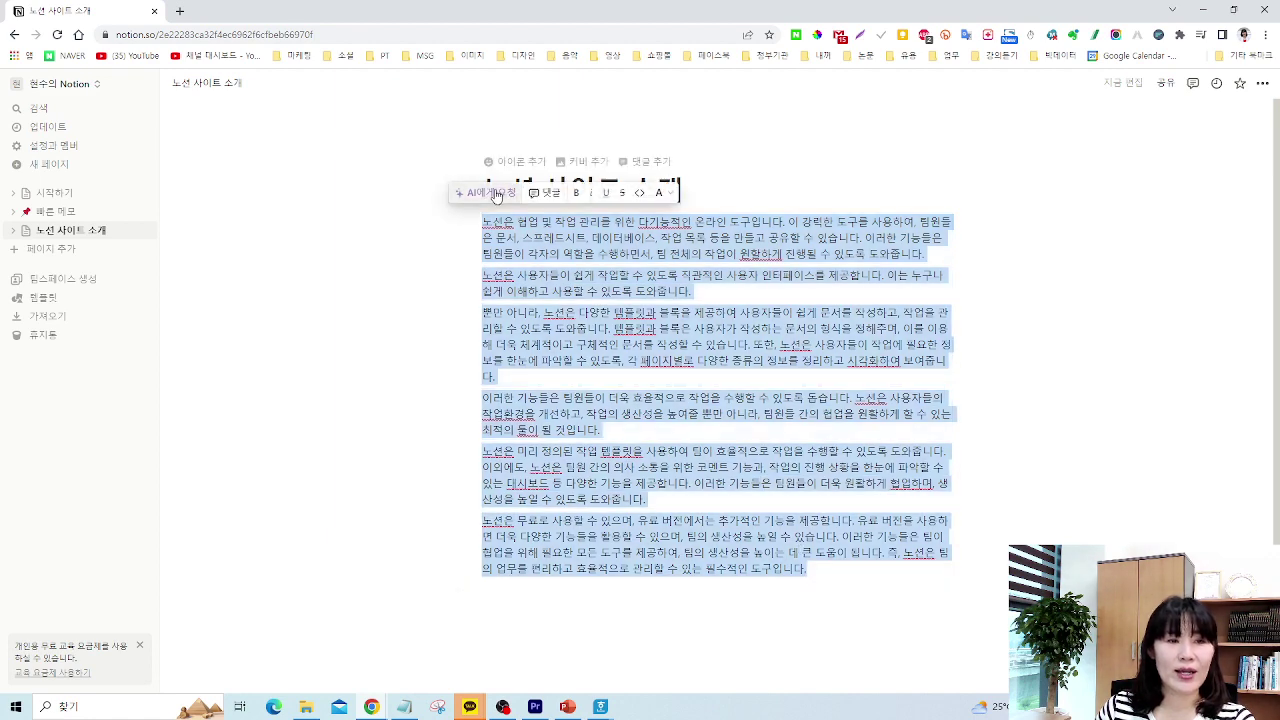
{"action": "left_click", "coordinate": [493, 197]}
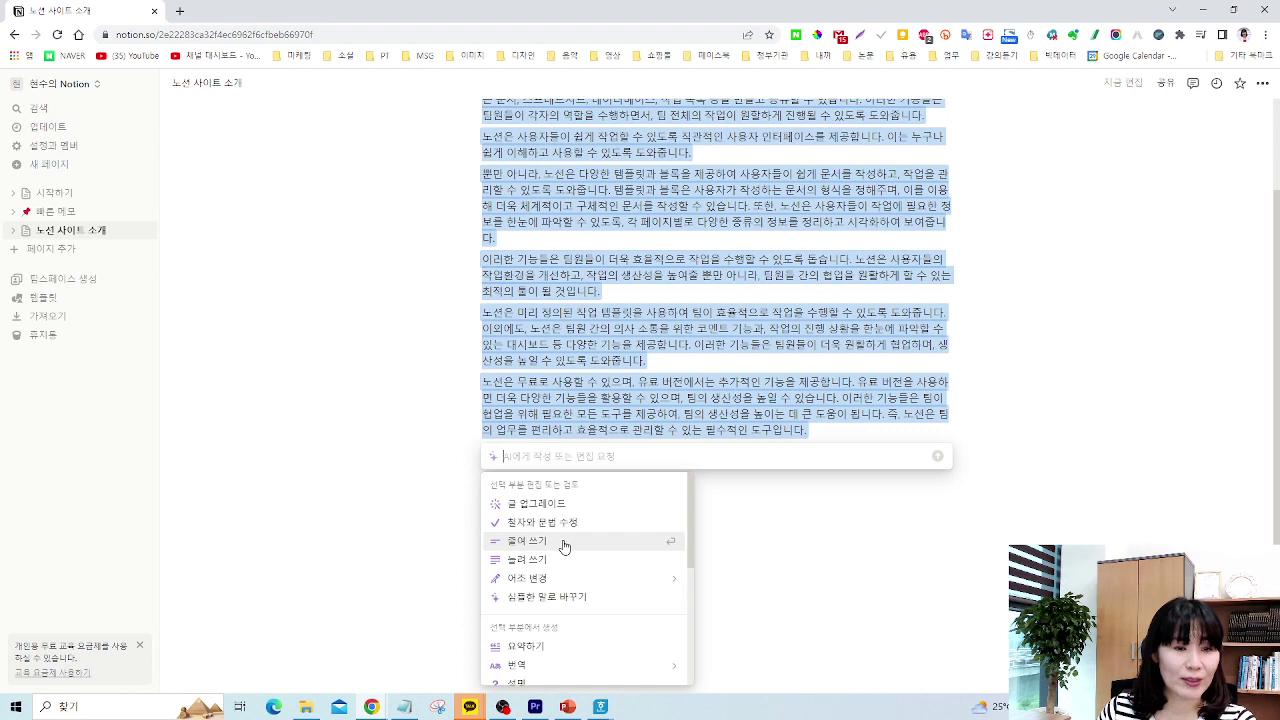
{"action": "left_click", "coordinate": [562, 655]}
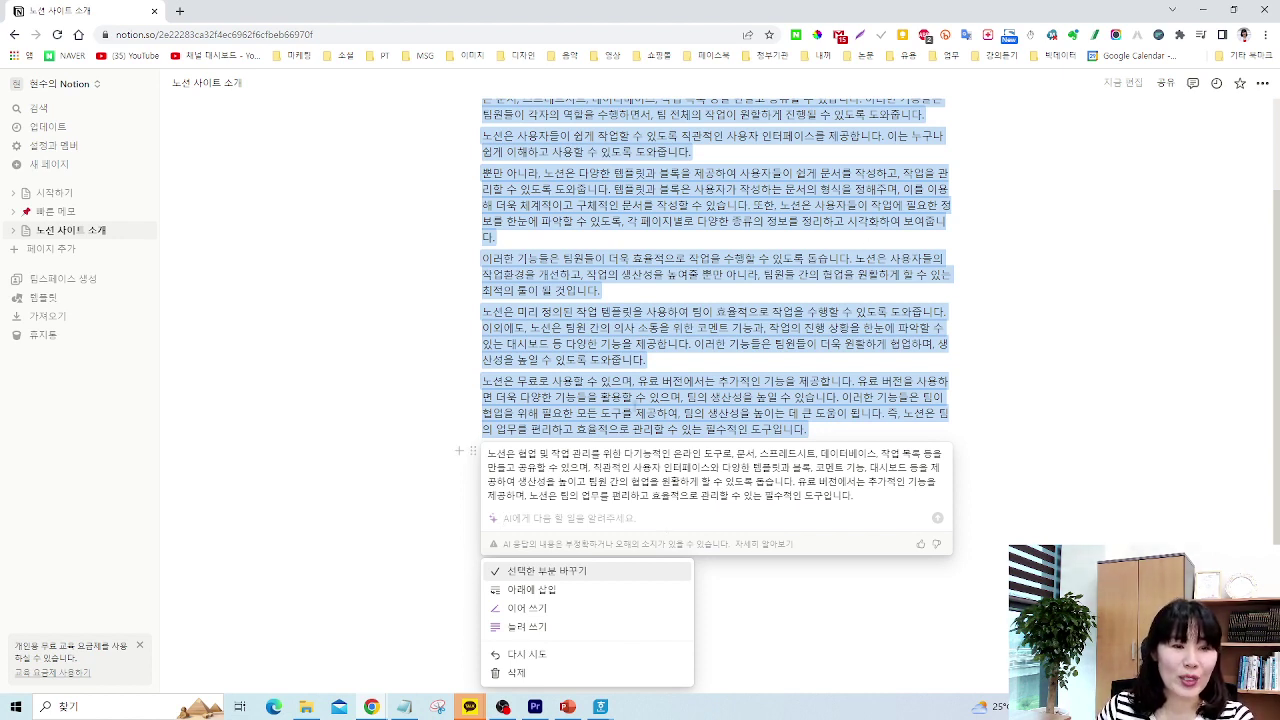
{"action": "left_click", "coordinate": [540, 597]}
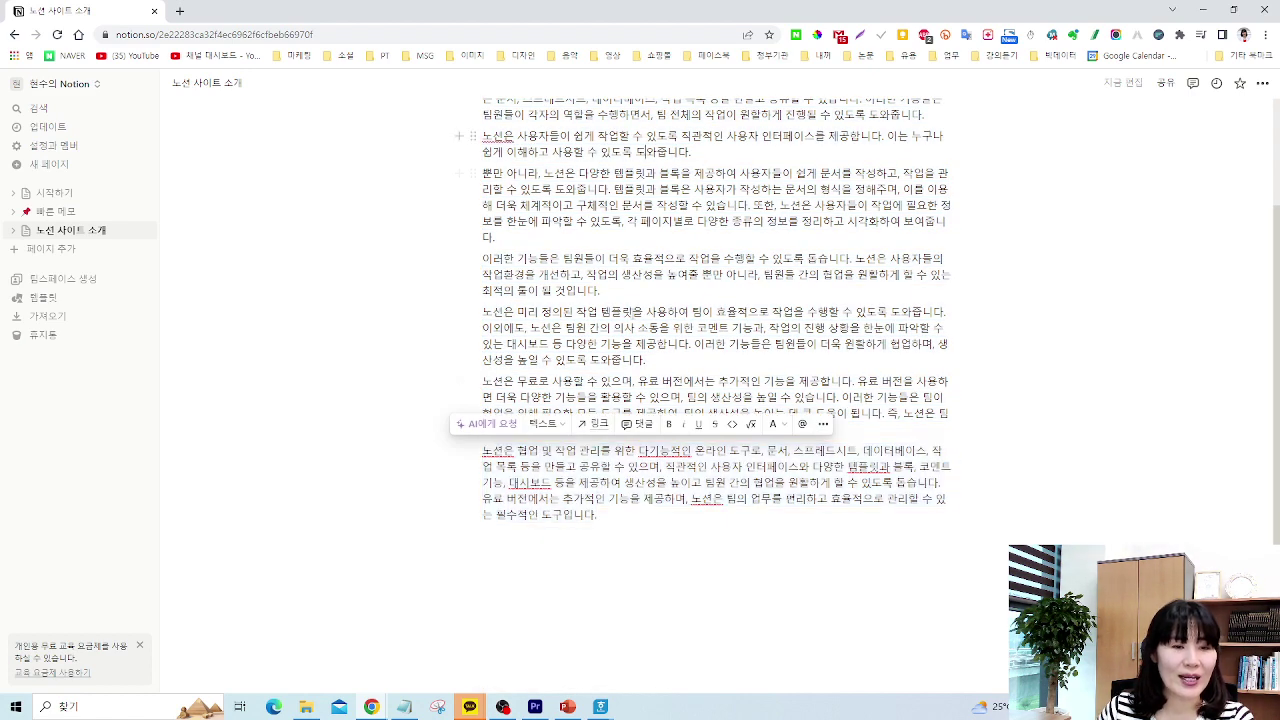
{"action": "left_click", "coordinate": [856, 436]}
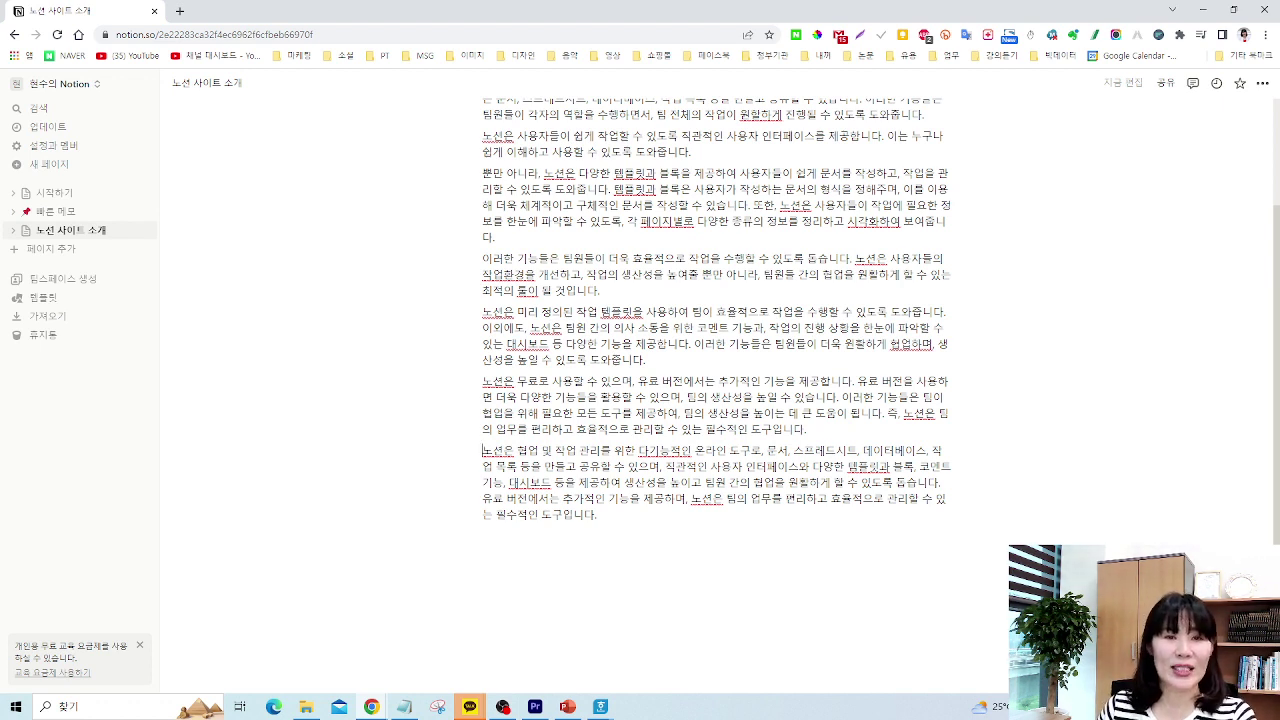
{"action": "scroll", "coordinate": [922, 463], "scroll_direction": "up", "scroll_amount": 3}
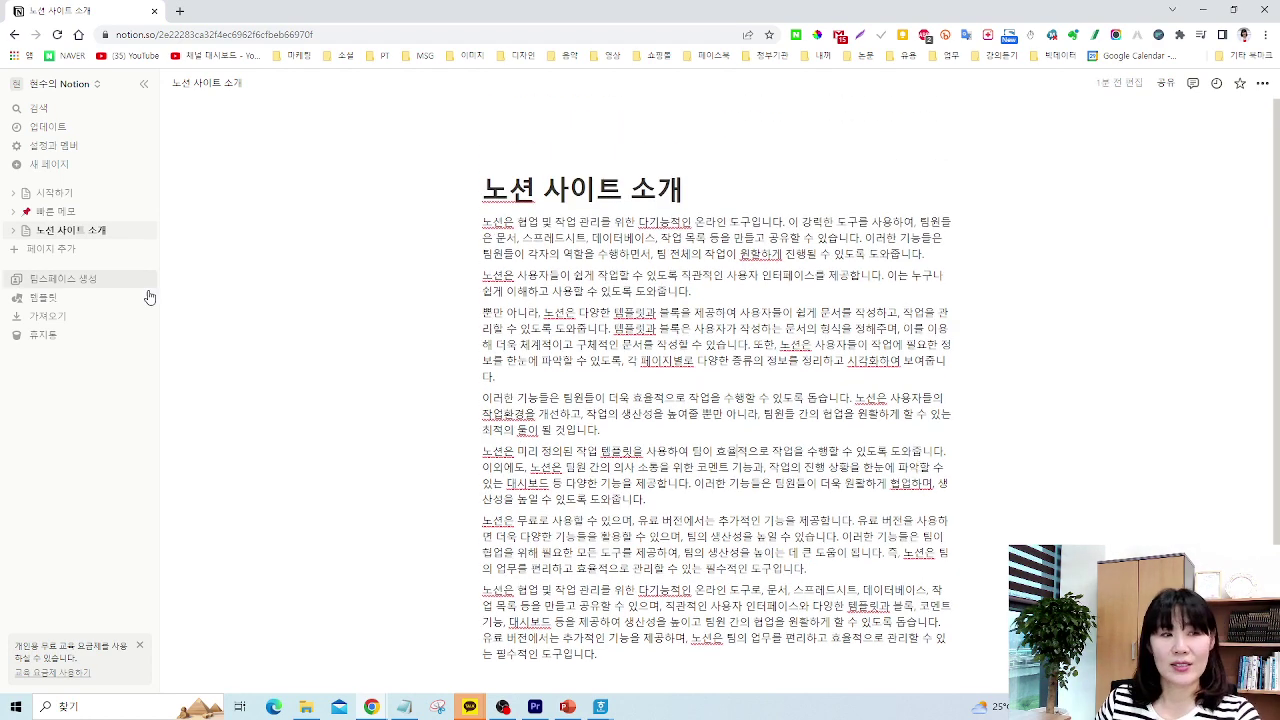
Add an empty page with three bullets: "빅데이타를 이용한 성공사례들을 분석하여 사업의 방향성 도출", "사업아이템의 보완 및 수익모델 재정립", "기업의 매출증대에 기여"
{"action": "left_click", "coordinate": [48, 254]}
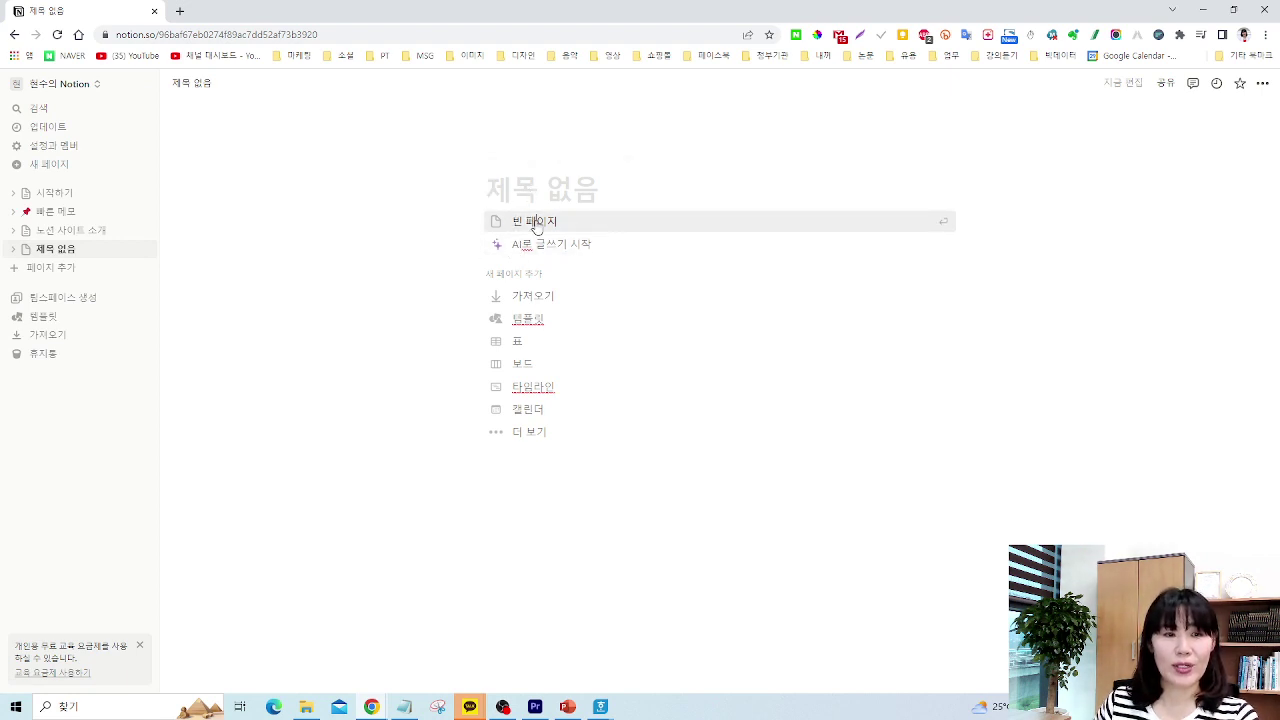
{"action": "left_click", "coordinate": [536, 221]}
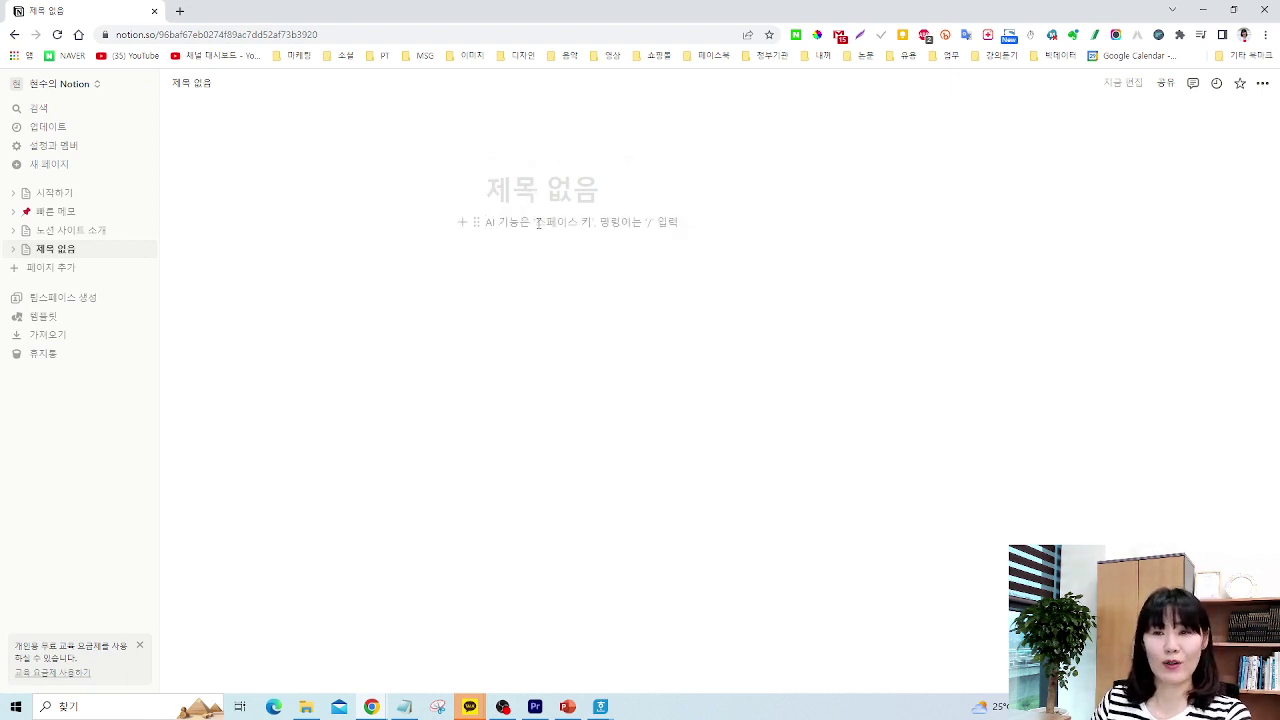
{"action": "type", "text": "빅데이타를 이용한 성공사례들을 분석하여 사업의 방향성 도출 사업아이템의 보완 및 수익모델 재정립 기업의 매출증대에 기여"}
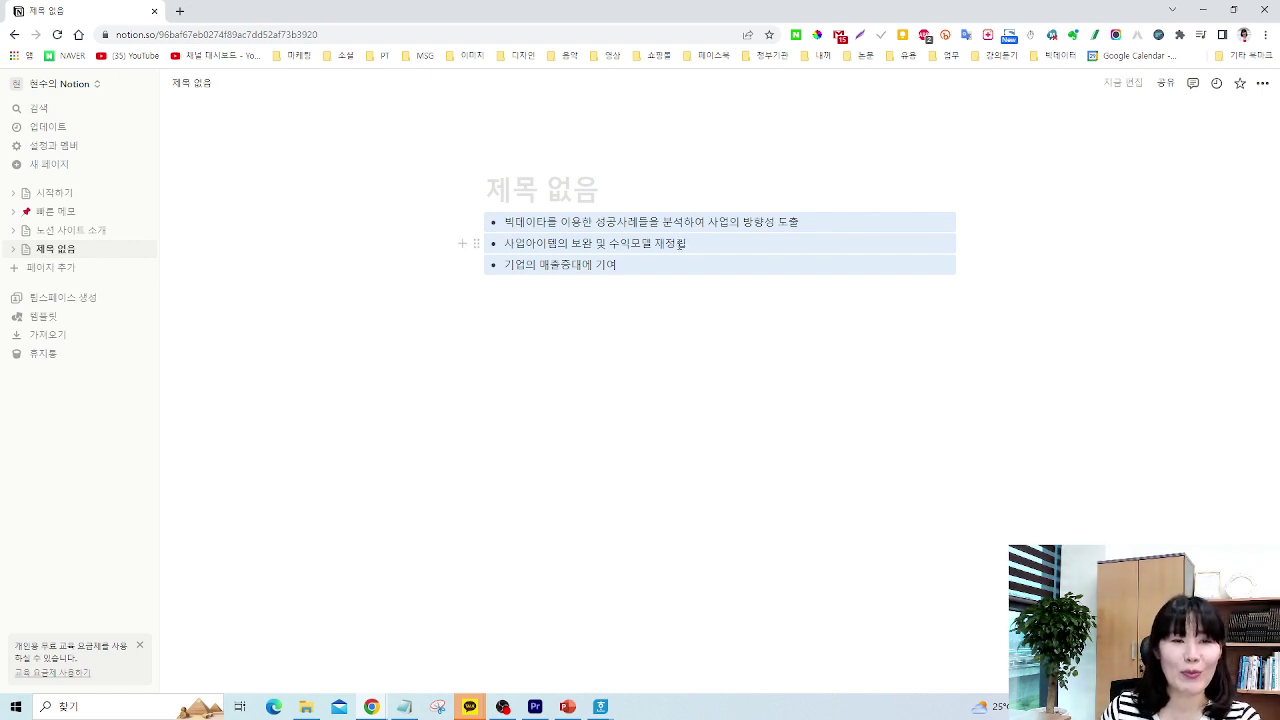
Have AI lengthen the three bullets (늘려 쓰기) three times in succession and insert the final version below them
{"action": "right_click", "coordinate": [679, 243]}
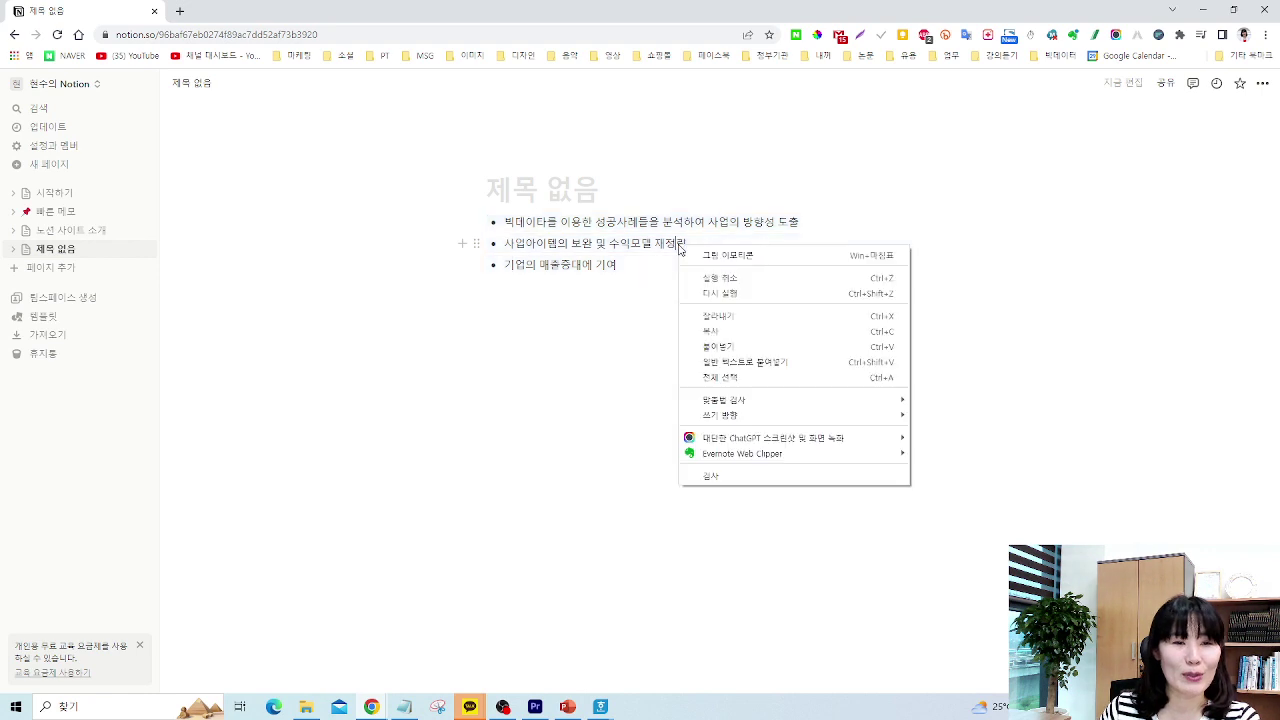
{"action": "left_click", "coordinate": [505, 221]}
{"action": "left_click_drag", "start_coordinate": [505, 221], "coordinate": [651, 268]}
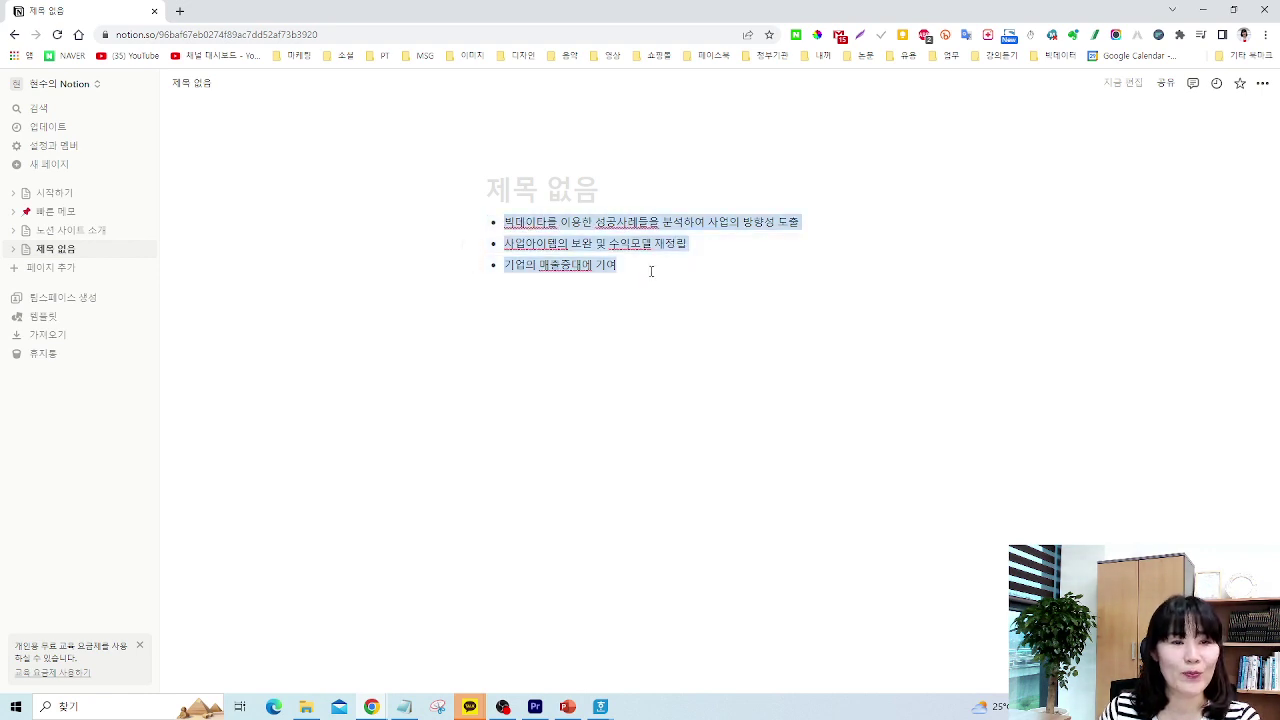
{"action": "right_click", "coordinate": [572, 244]}
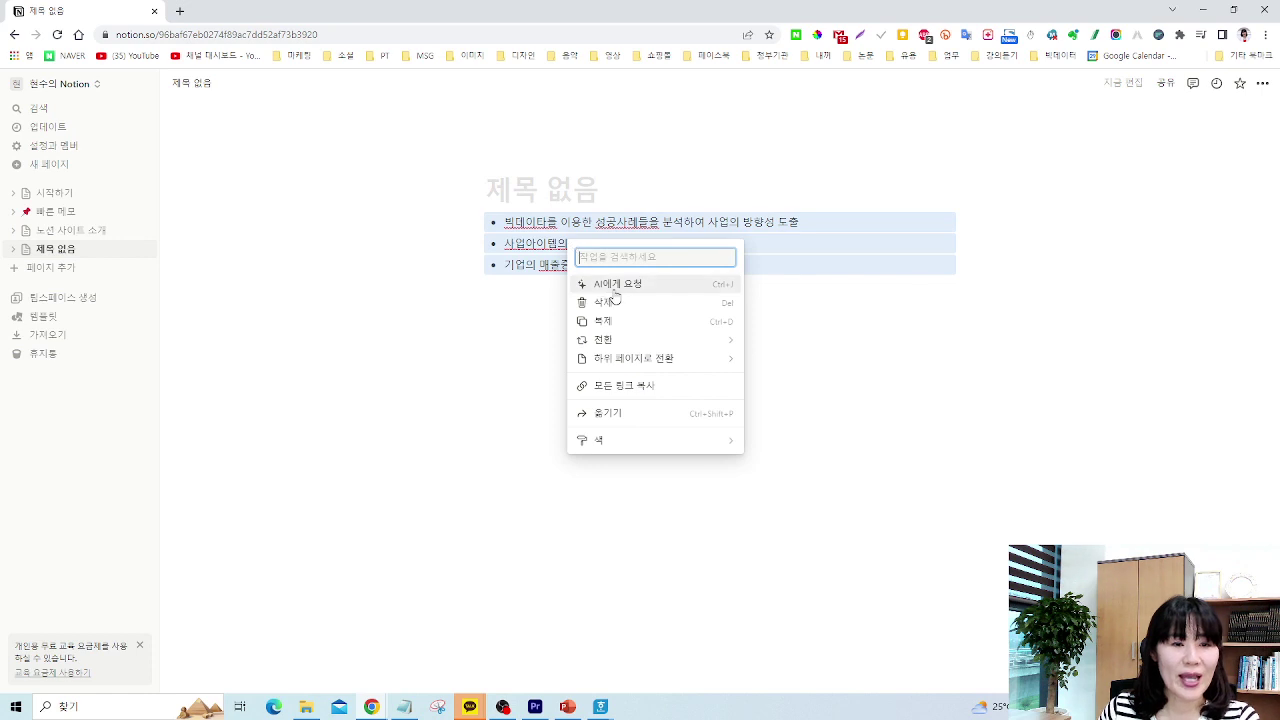
{"action": "left_click", "coordinate": [614, 287]}
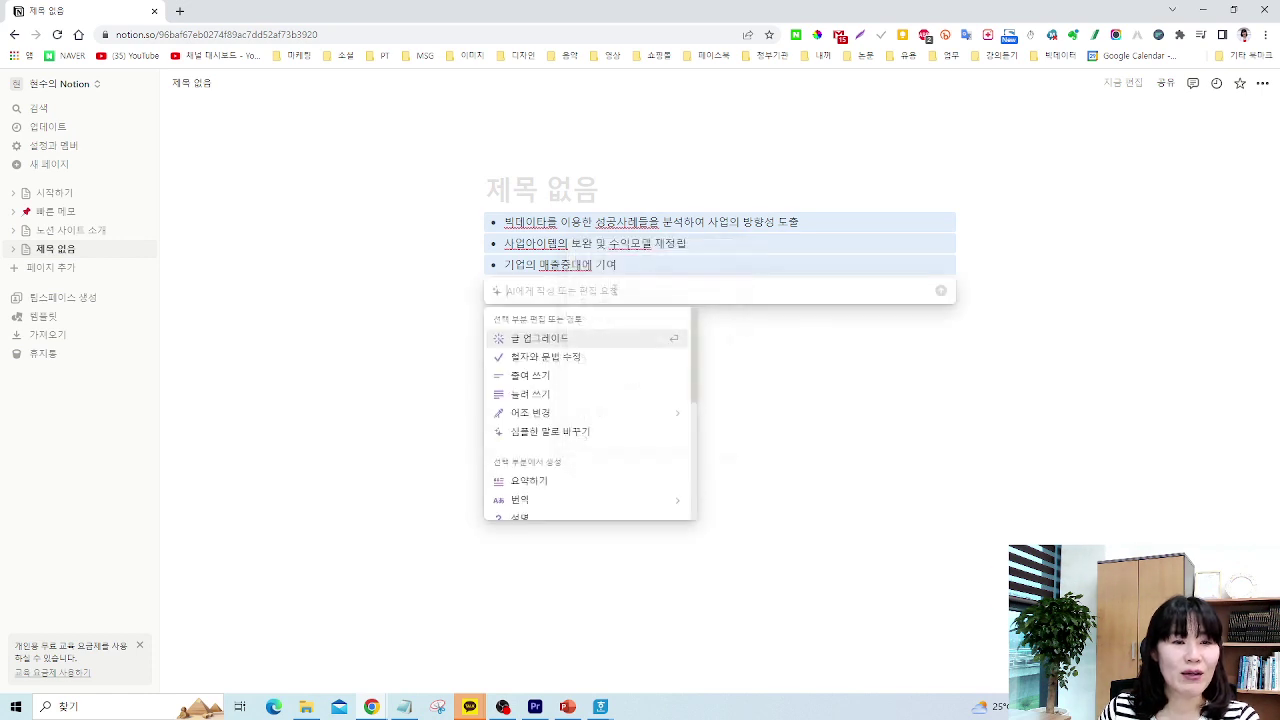
{"action": "left_click", "coordinate": [559, 399]}
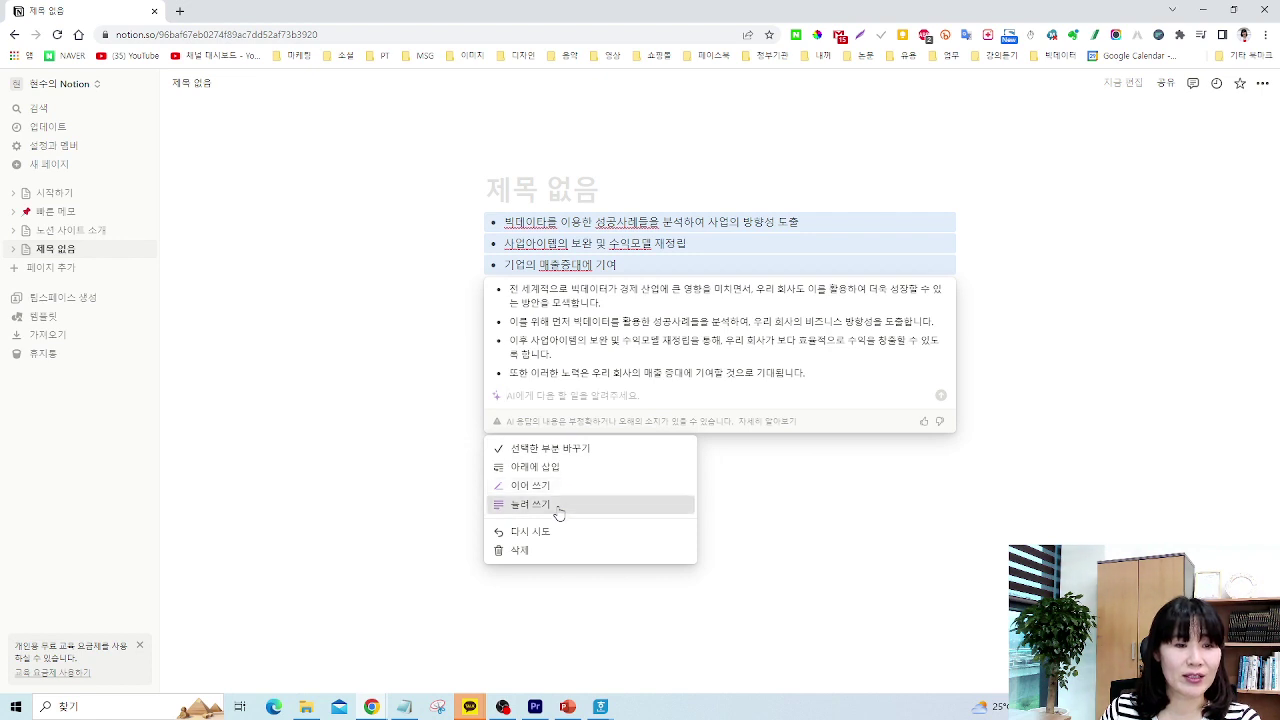
{"action": "left_click", "coordinate": [560, 505]}
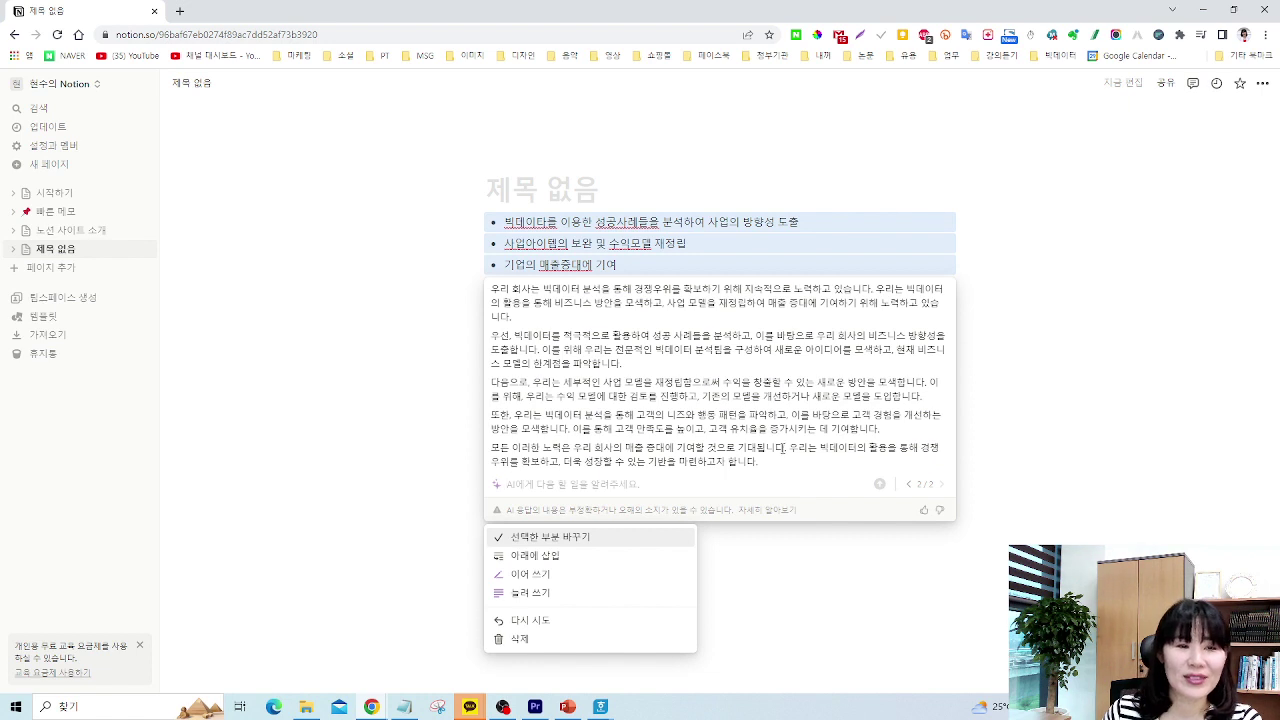
{"action": "left_click", "coordinate": [571, 594]}
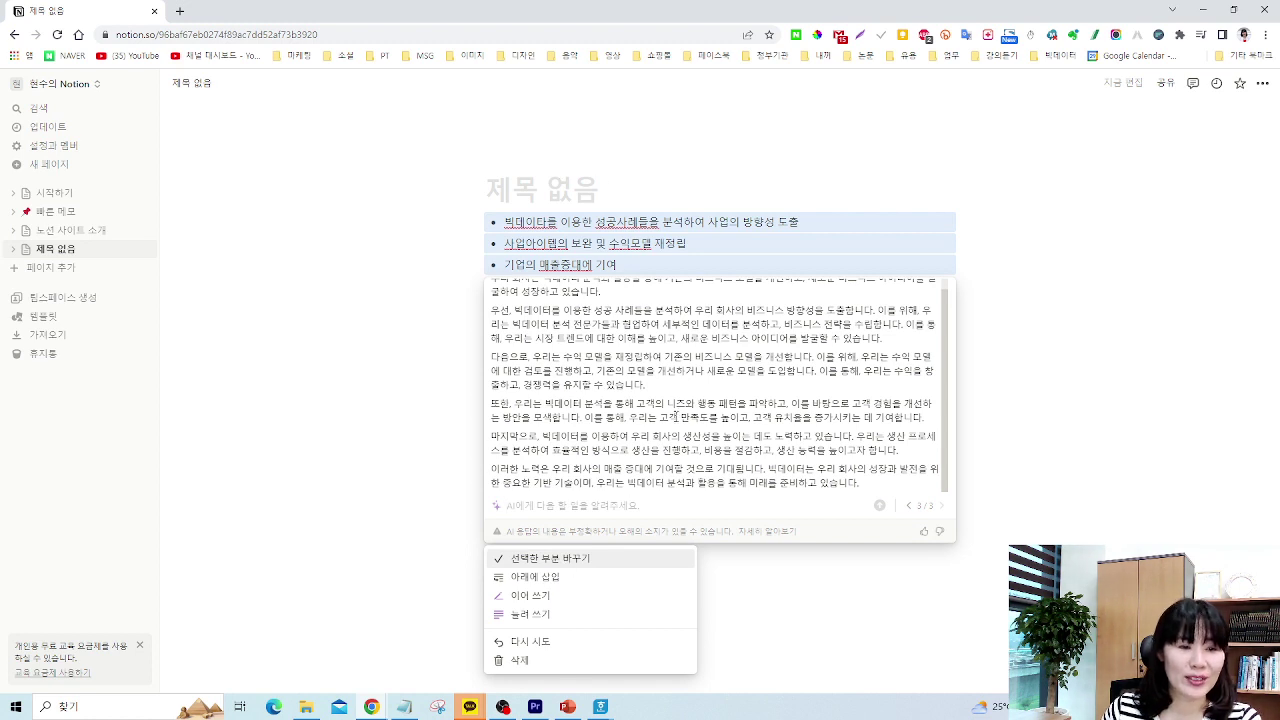
{"action": "left_click", "coordinate": [571, 577]}
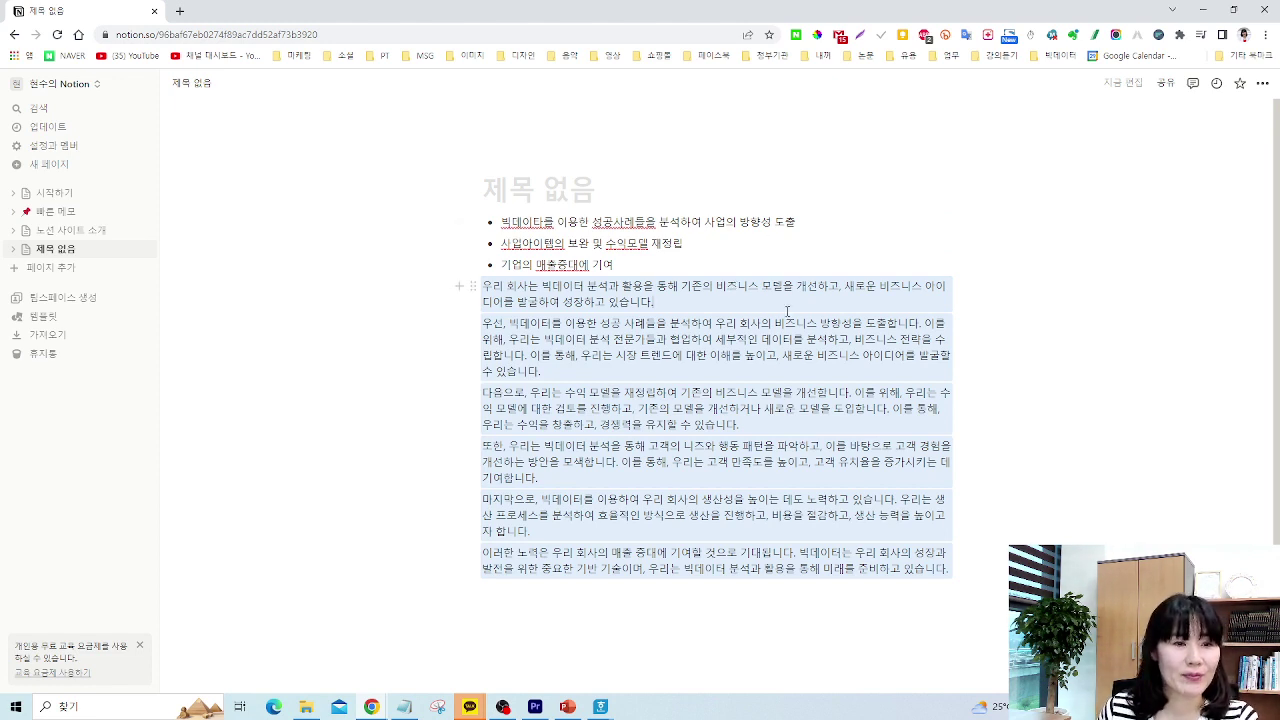
{"action": "left_click", "coordinate": [787, 312]}
Have AI lengthen only the first generated paragraph, starting "우리 회사는", and replace that paragraph with the result
{"action": "left_click_drag", "start_coordinate": [483, 286], "coordinate": [685, 312]}
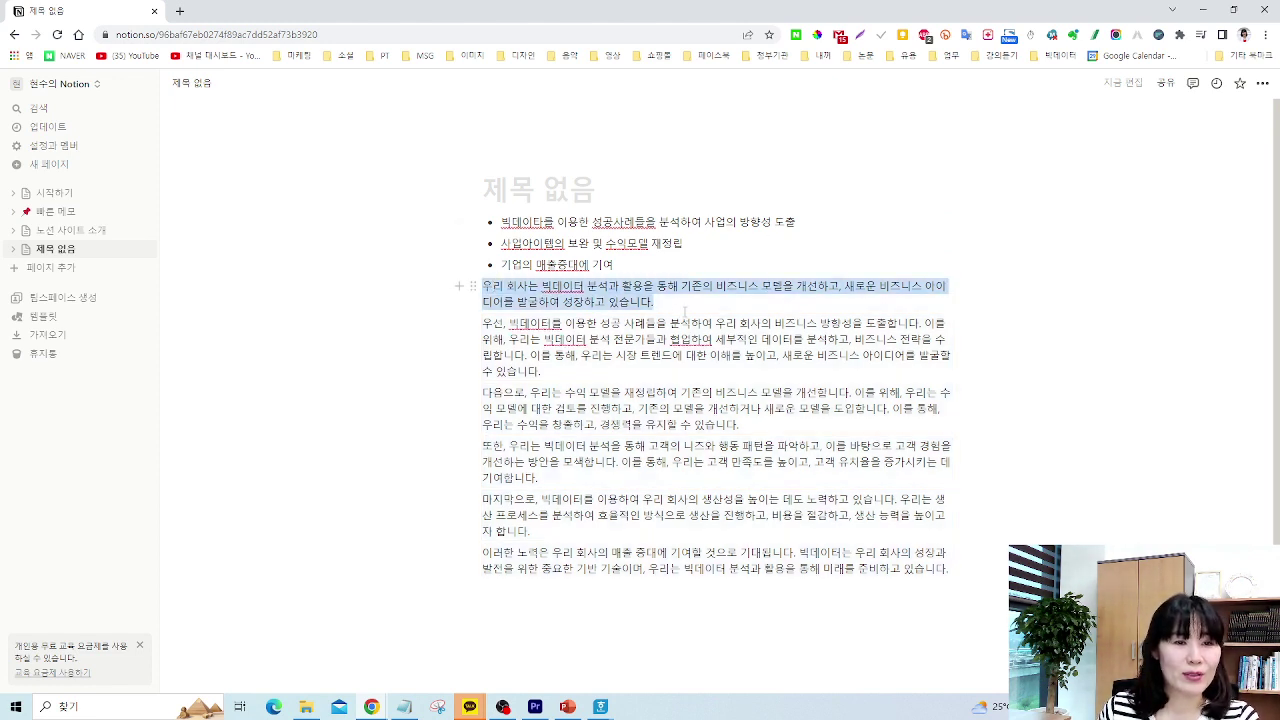
{"action": "left_click", "coordinate": [488, 259]}
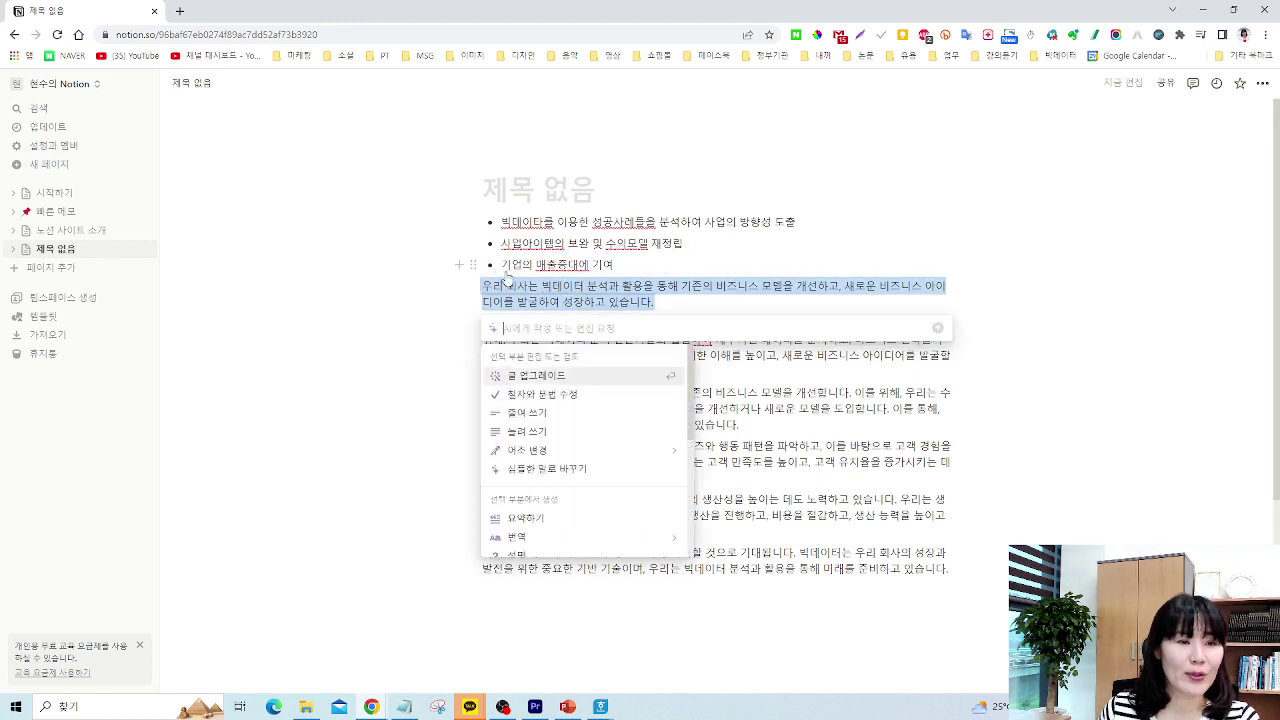
{"action": "left_click", "coordinate": [530, 431]}
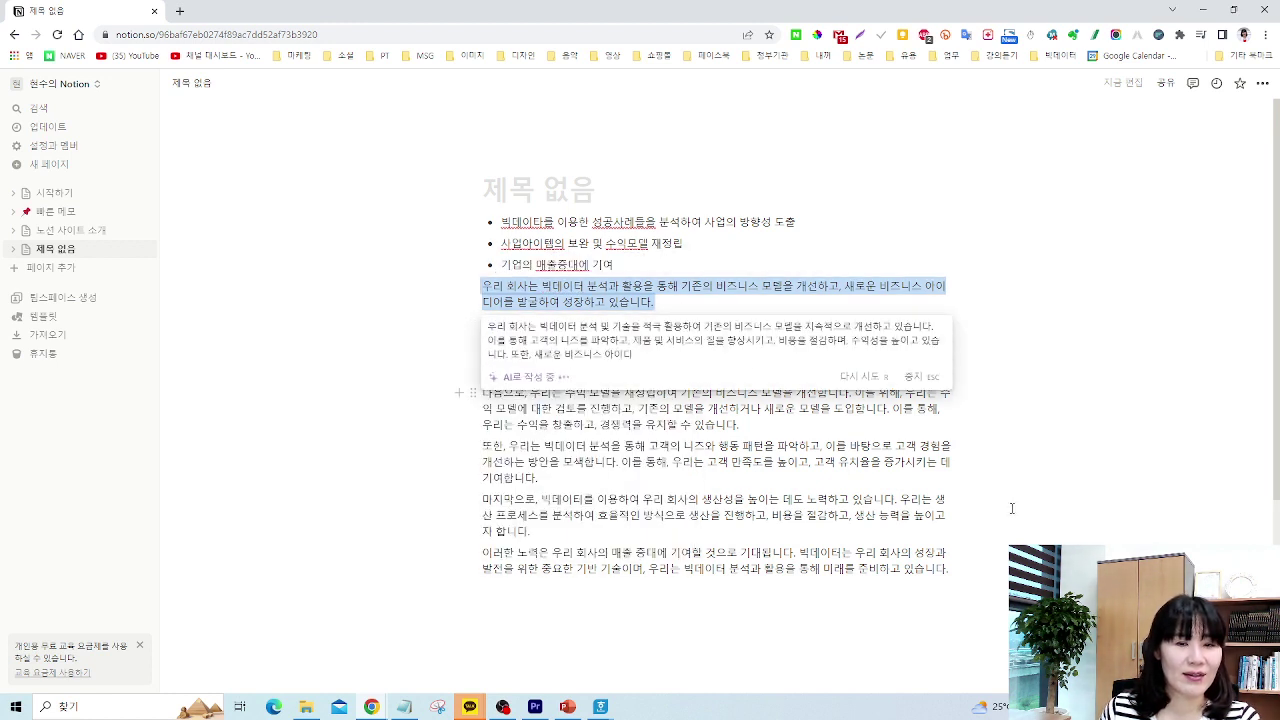
{"action": "left_click", "coordinate": [560, 449]}
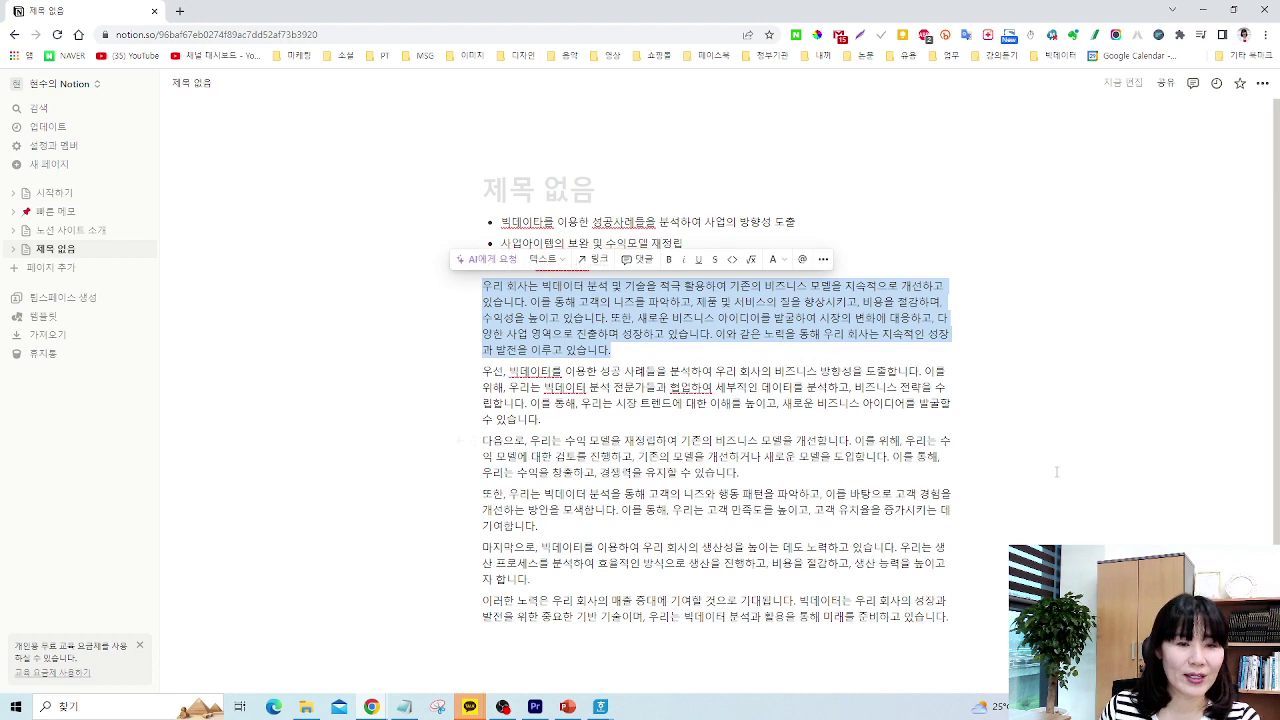
{"action": "left_click", "coordinate": [1056, 472]}
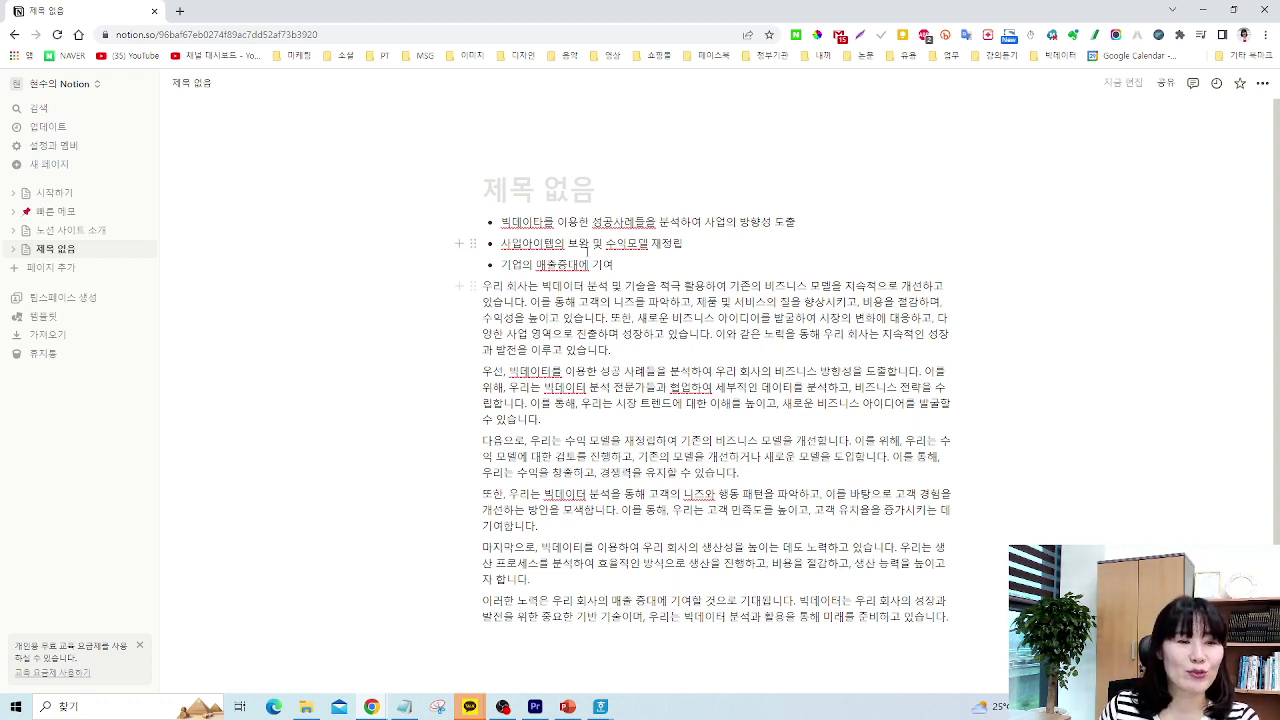
{"action": "left_click", "coordinate": [484, 285], "text": "shift"}
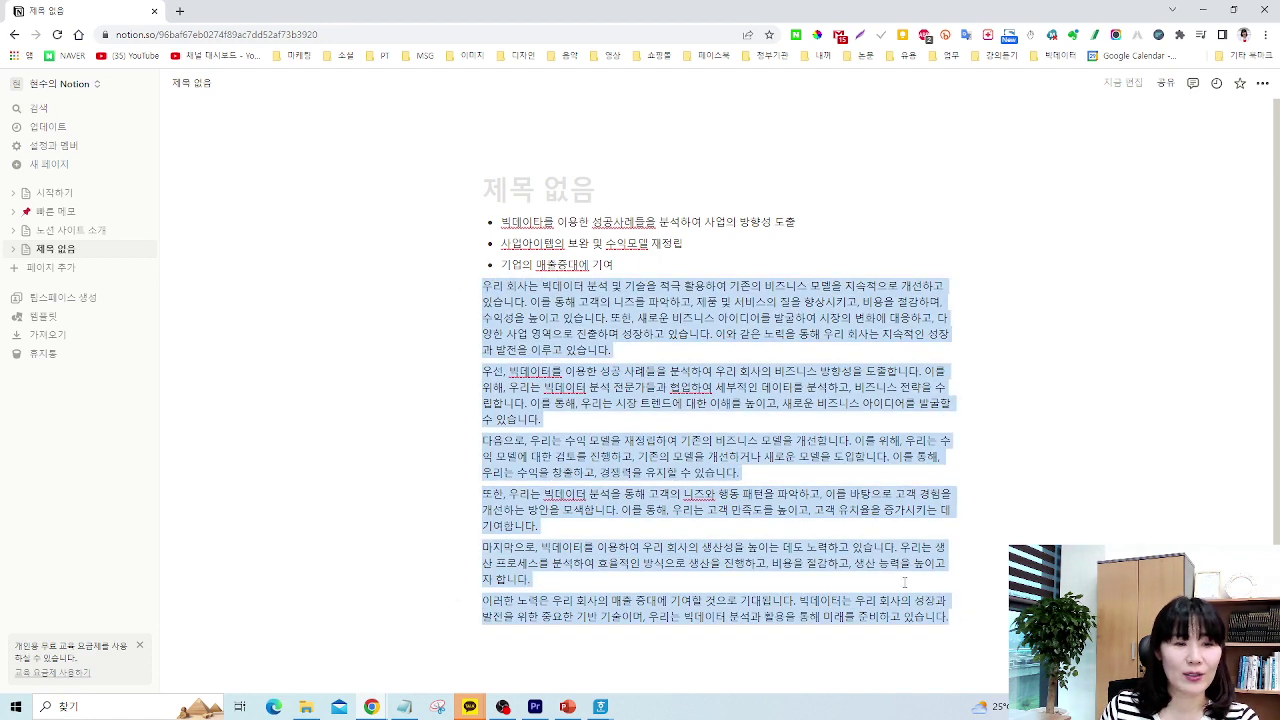
{"action": "left_click", "coordinate": [482, 266]}
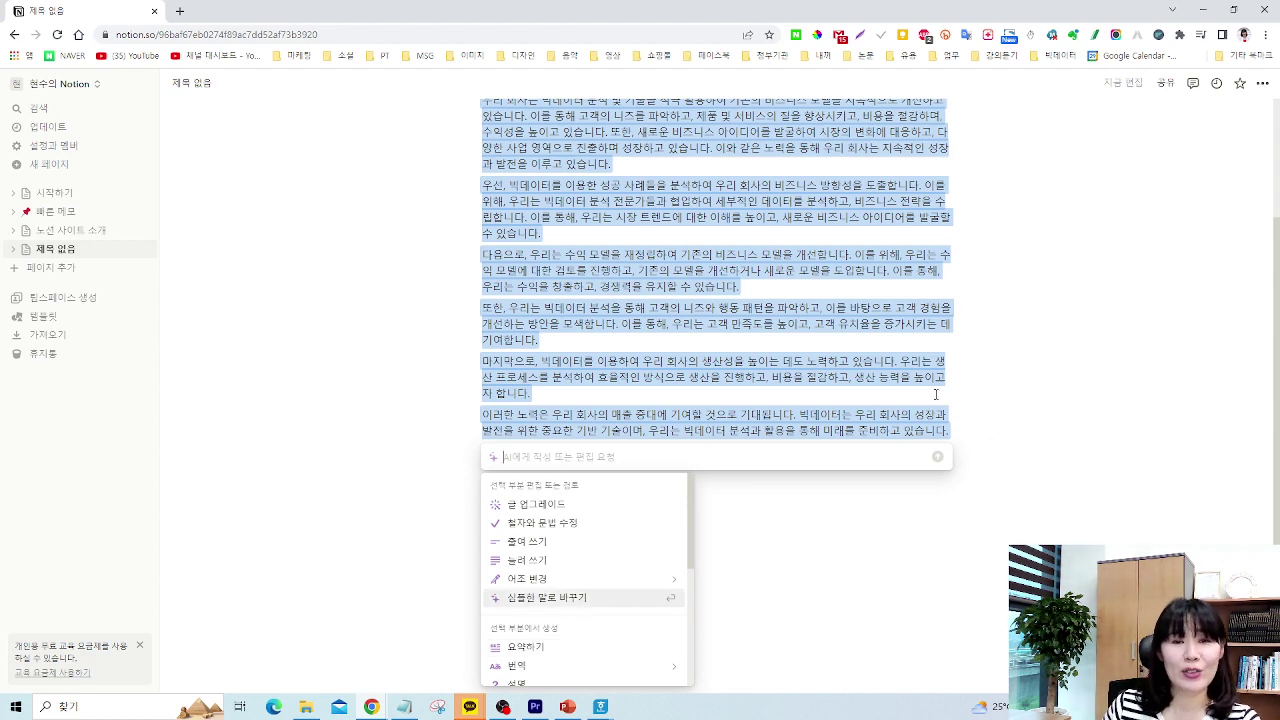
{"action": "key", "text": "Escape"}
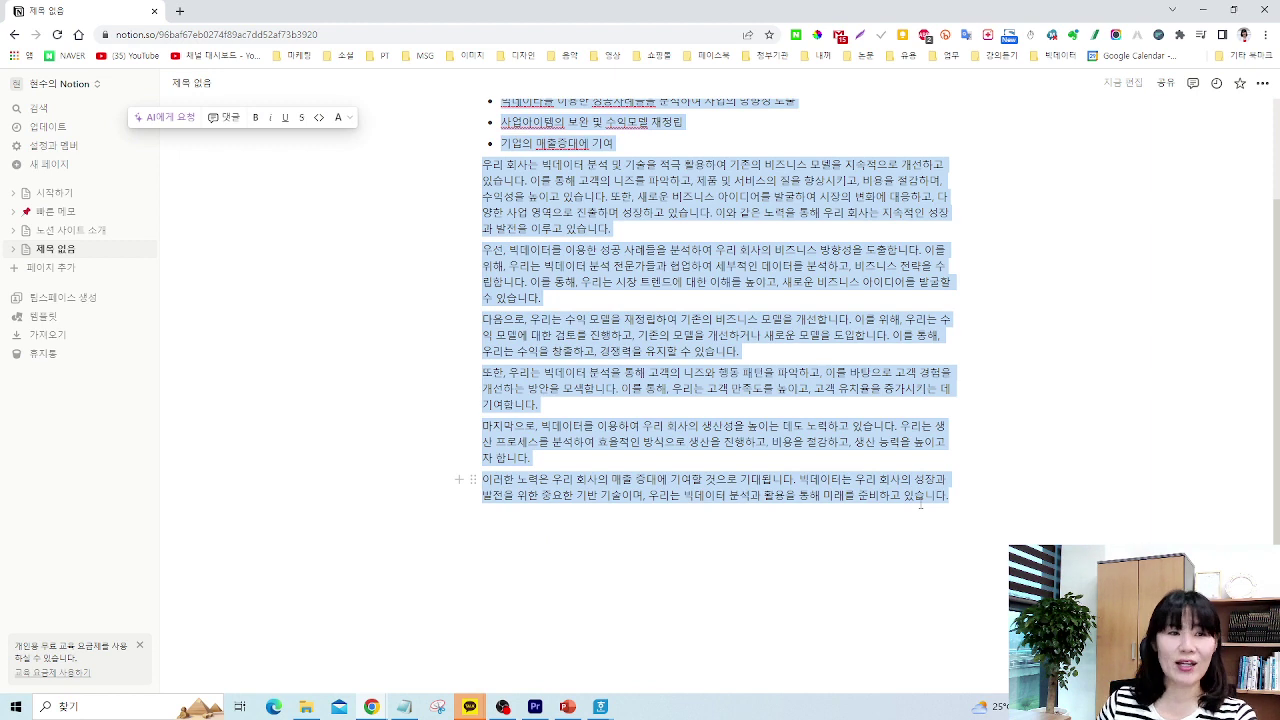
Add another empty page and paste in the copied "마케팅 전략" notes about customer satisfaction and 스마트 플레이스
{"action": "left_click", "coordinate": [50, 267]}
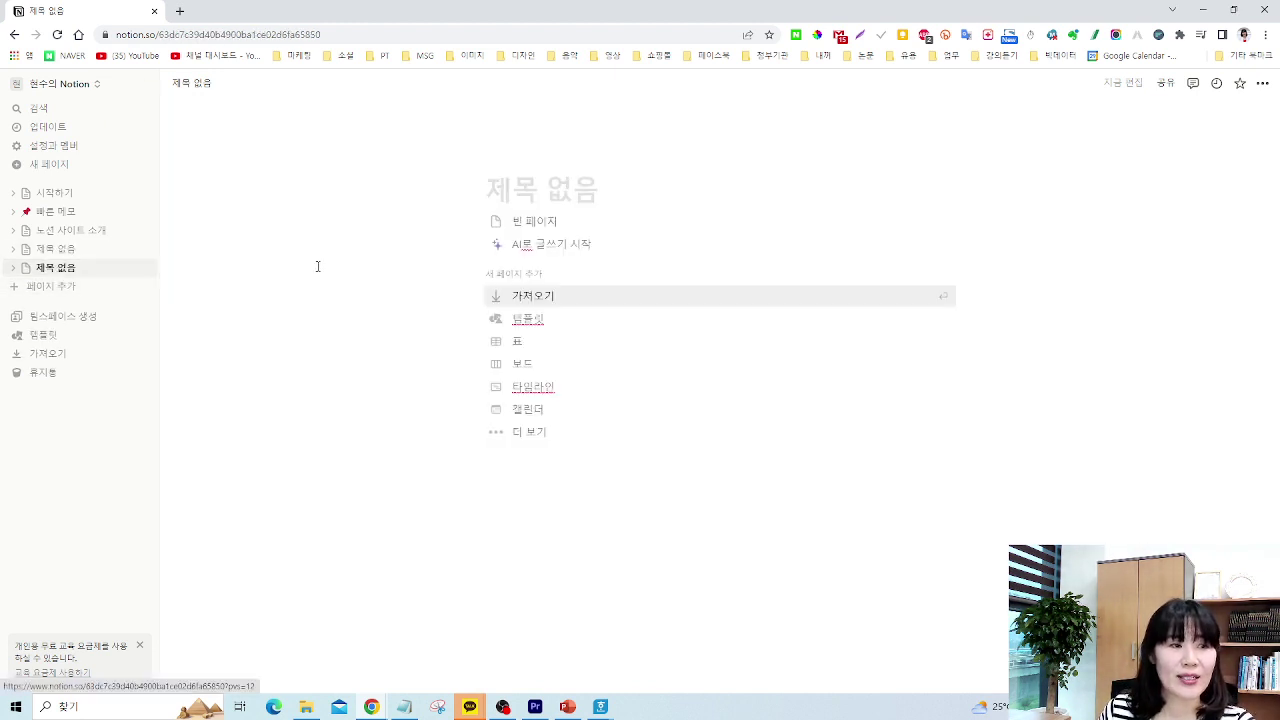
{"action": "left_click", "coordinate": [523, 221]}
{"action": "key", "text": "ctrl+v"}
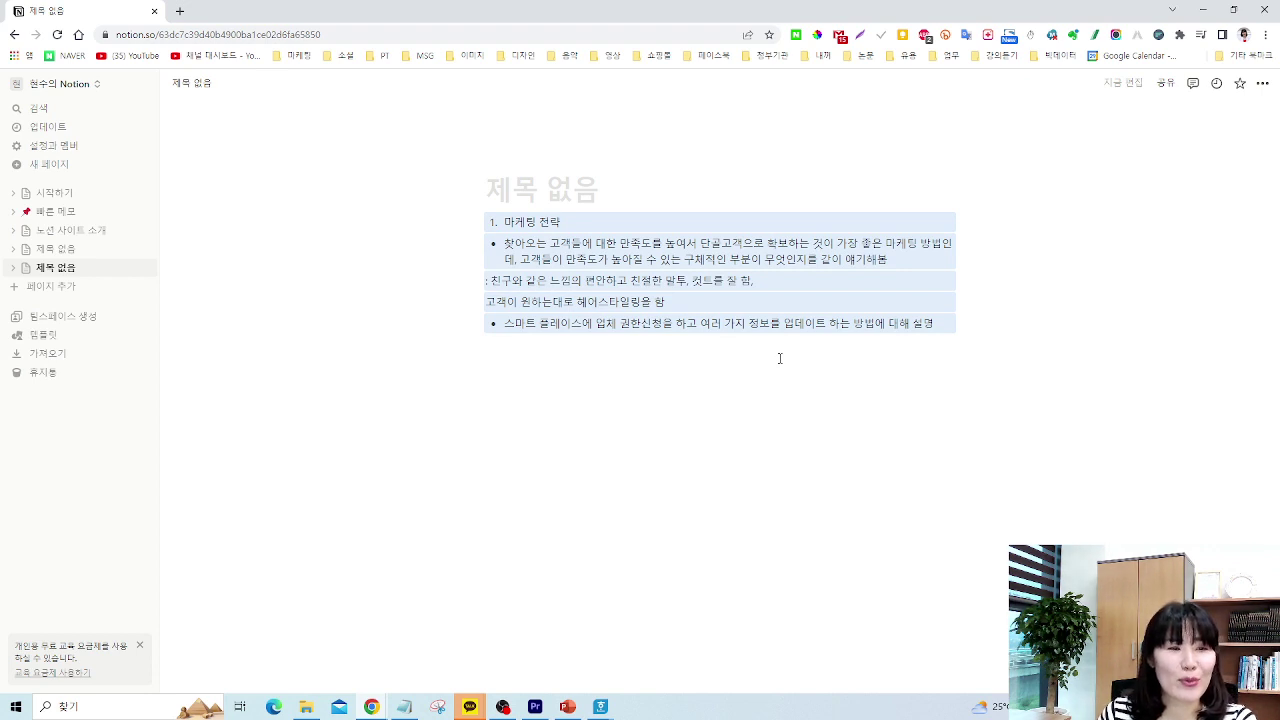
{"action": "left_click", "coordinate": [743, 372]}
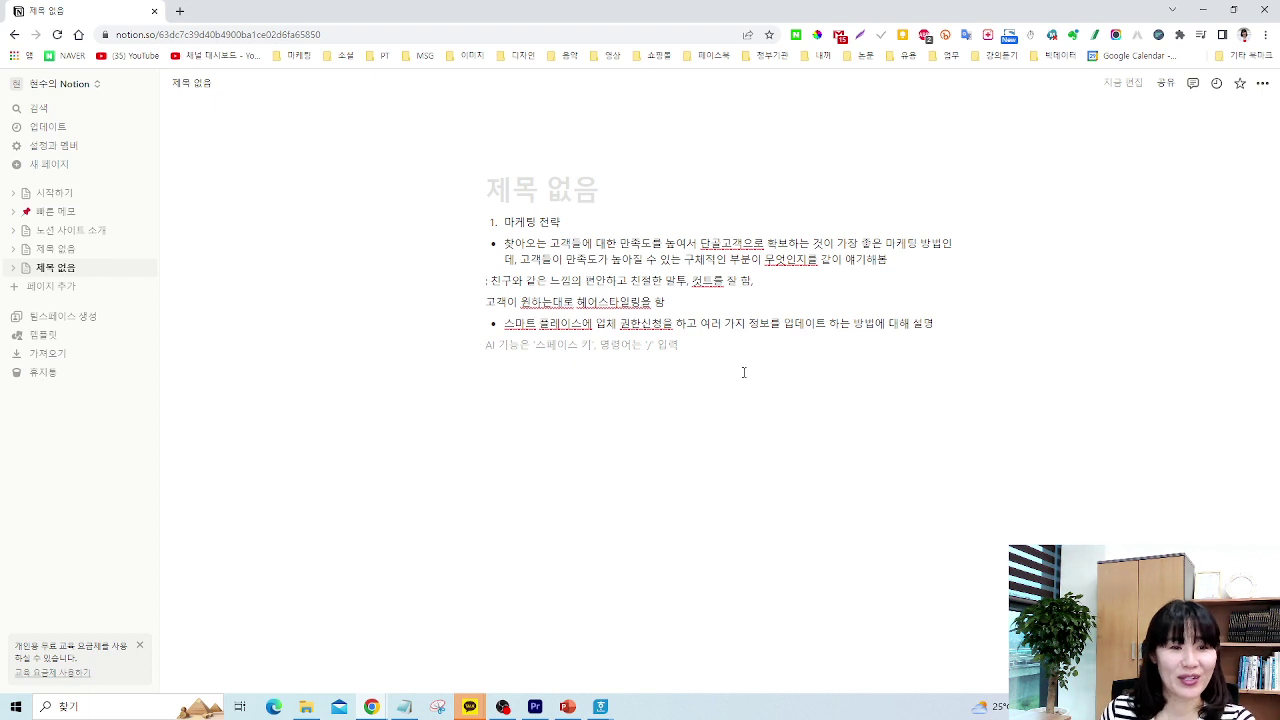
Have AI lengthen all the notes under the "마케팅 전략" heading twice (늘려 쓰기) and replace them with the result
{"action": "left_click_drag", "start_coordinate": [504, 243], "coordinate": [709, 328]}
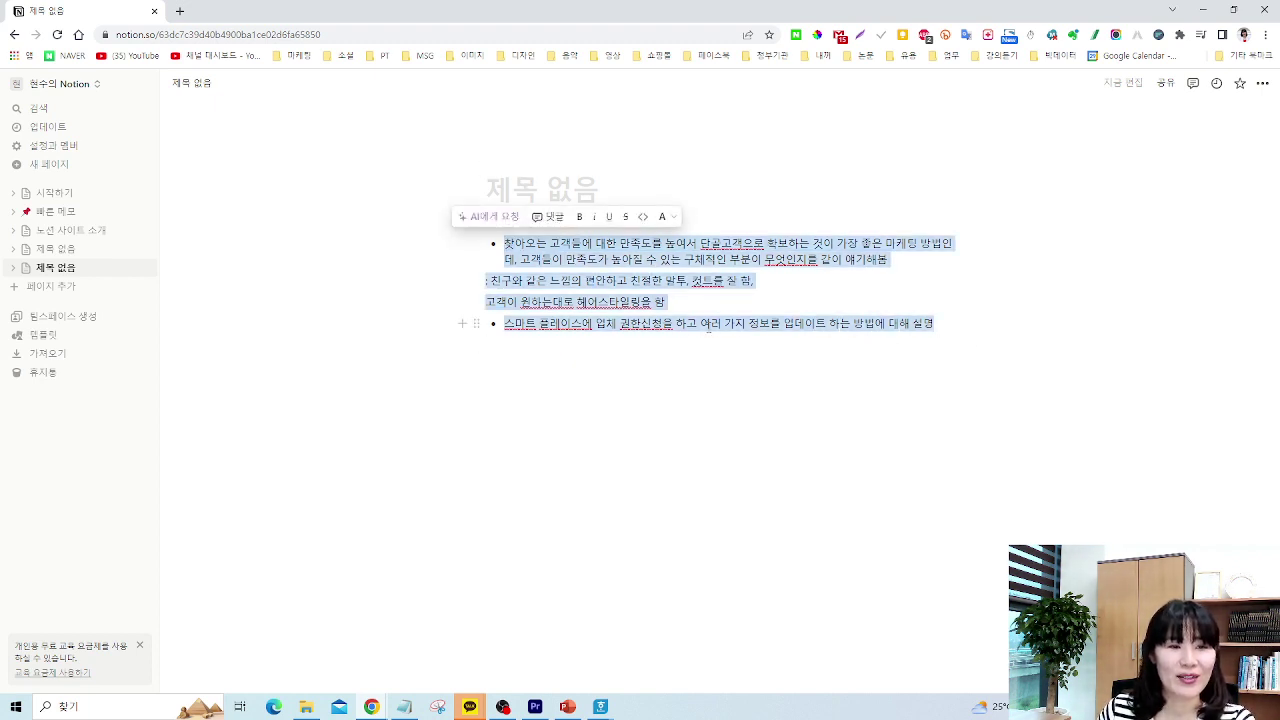
{"action": "left_click", "coordinate": [482, 219]}
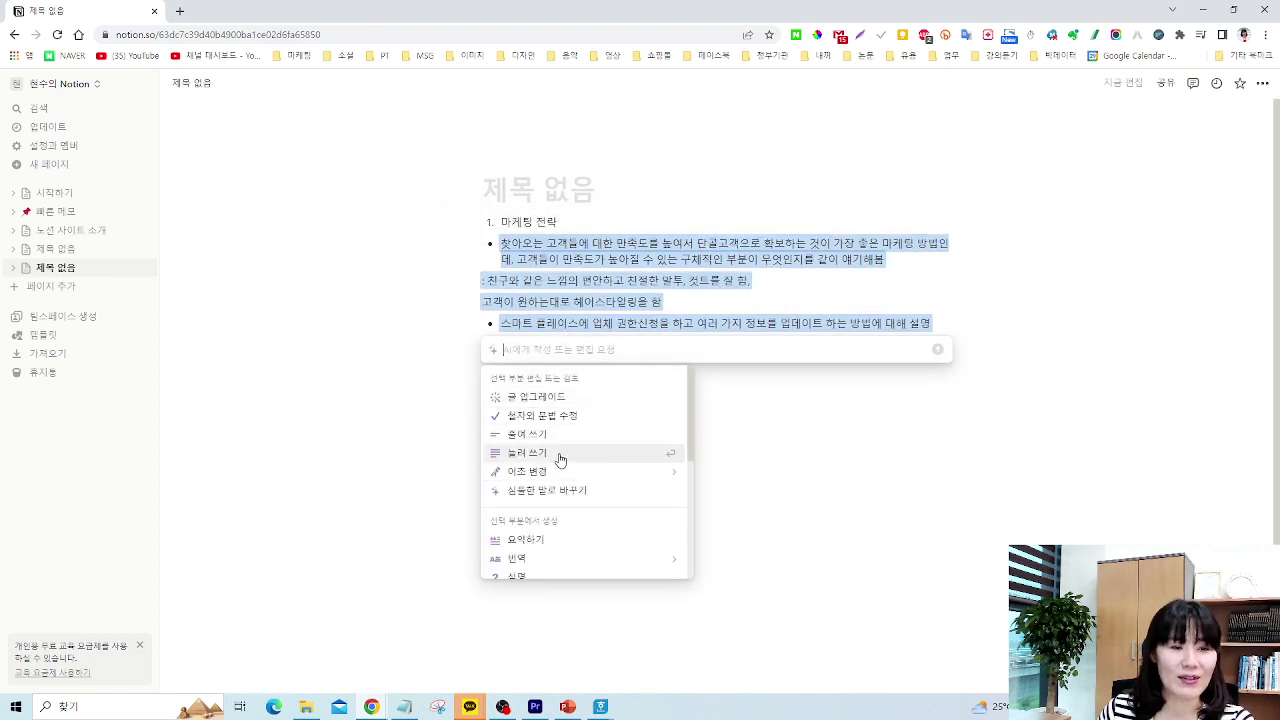
{"action": "left_click", "coordinate": [560, 456]}
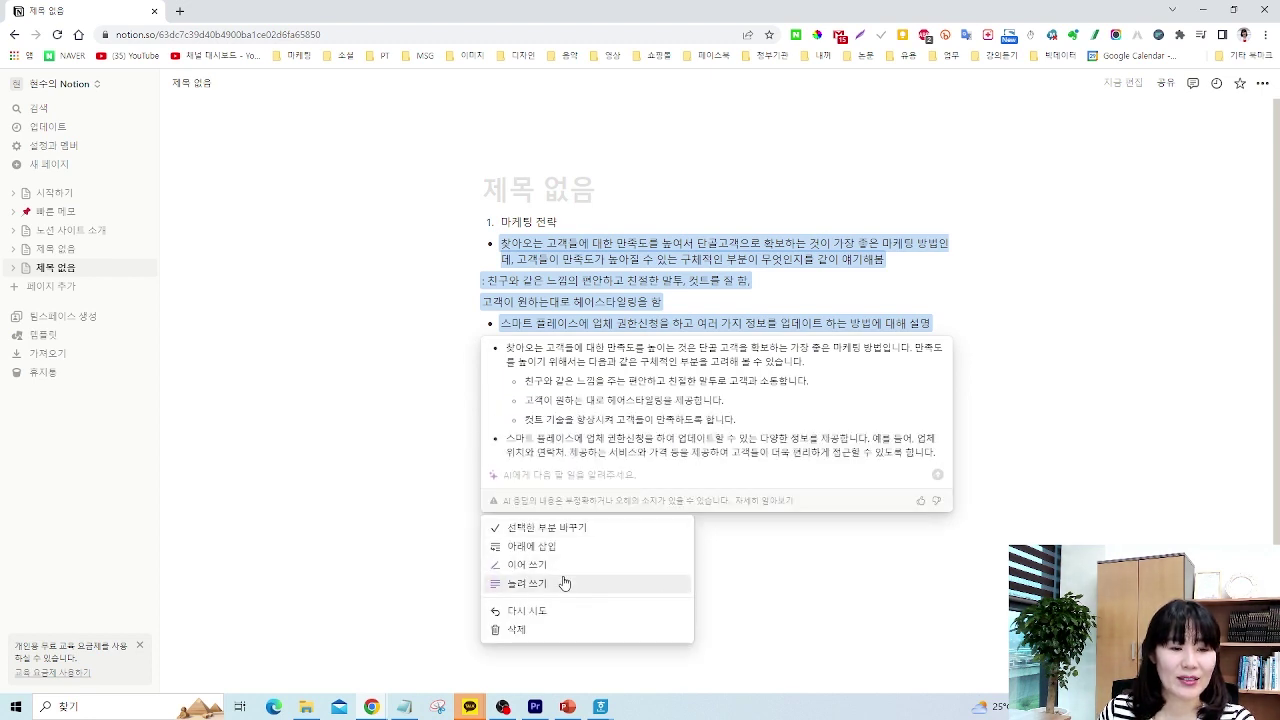
{"action": "left_click", "coordinate": [565, 585]}
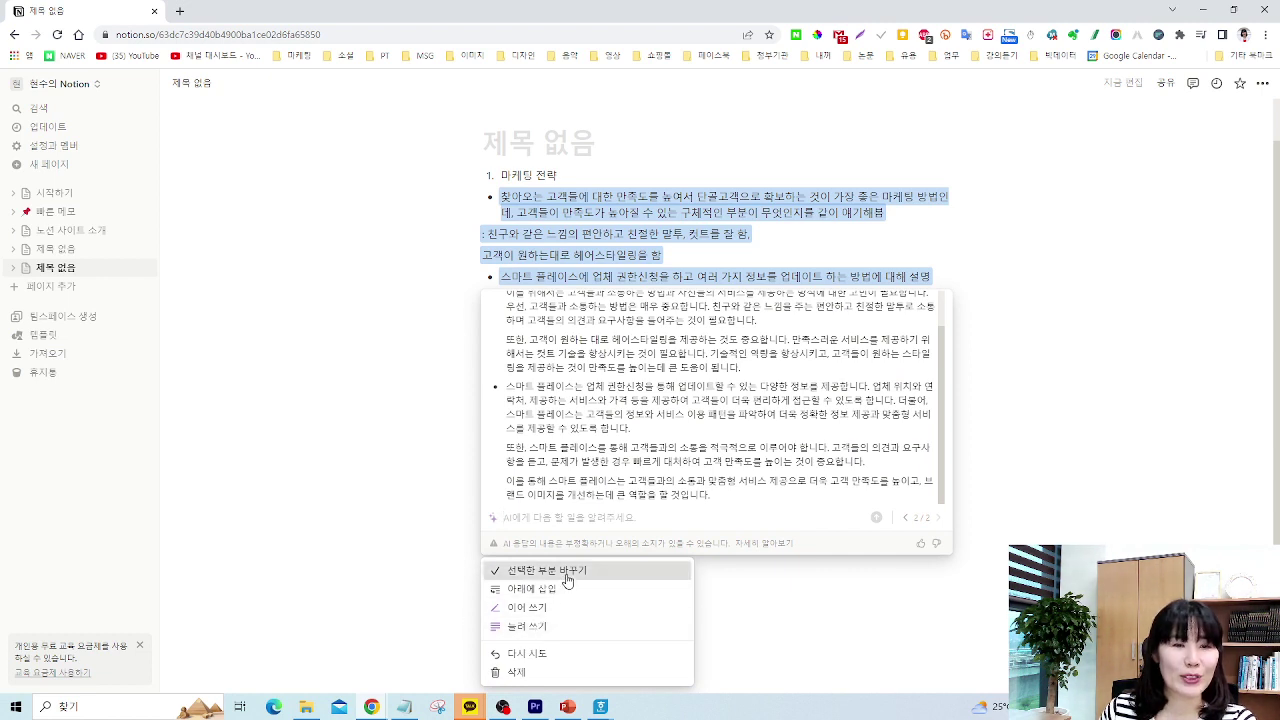
{"action": "left_click", "coordinate": [566, 578]}
Have AI continue writing (이어 쓰기) on the empty line below the last paragraph and accept the added text
{"action": "left_click", "coordinate": [679, 521]}
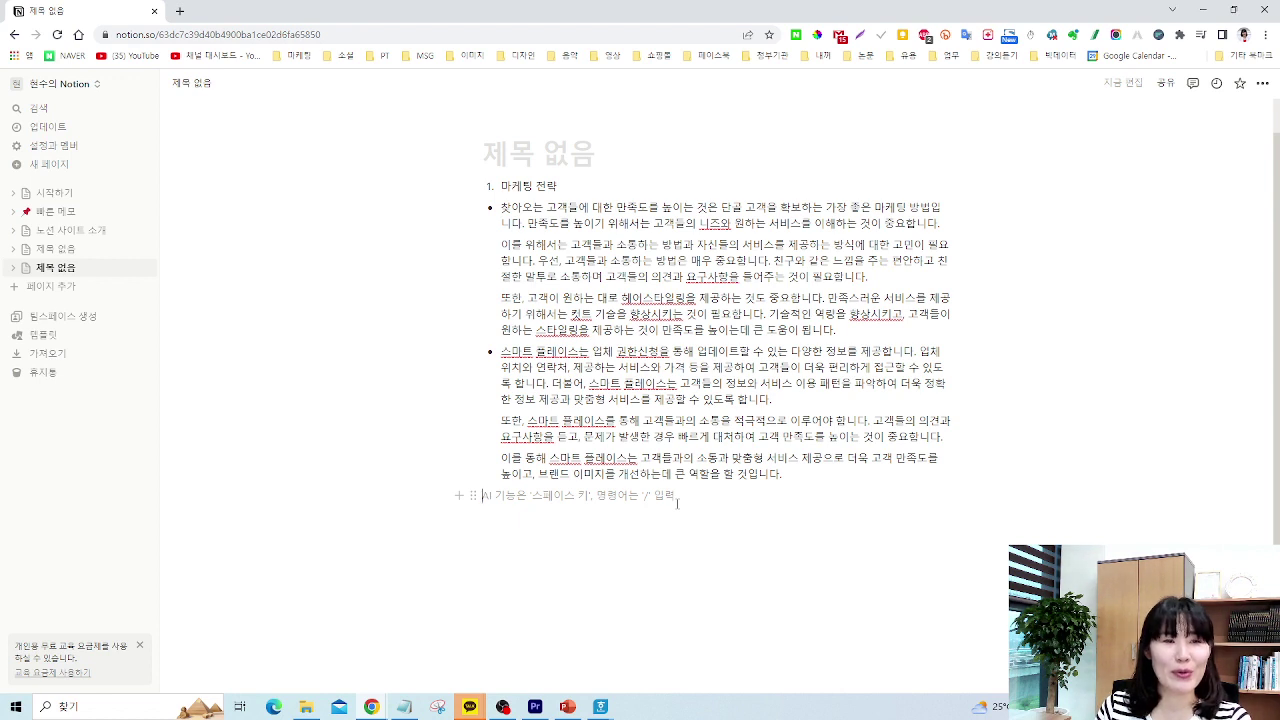
{"action": "scroll", "coordinate": [1084, 479], "scroll_direction": "up", "scroll_amount": 1}
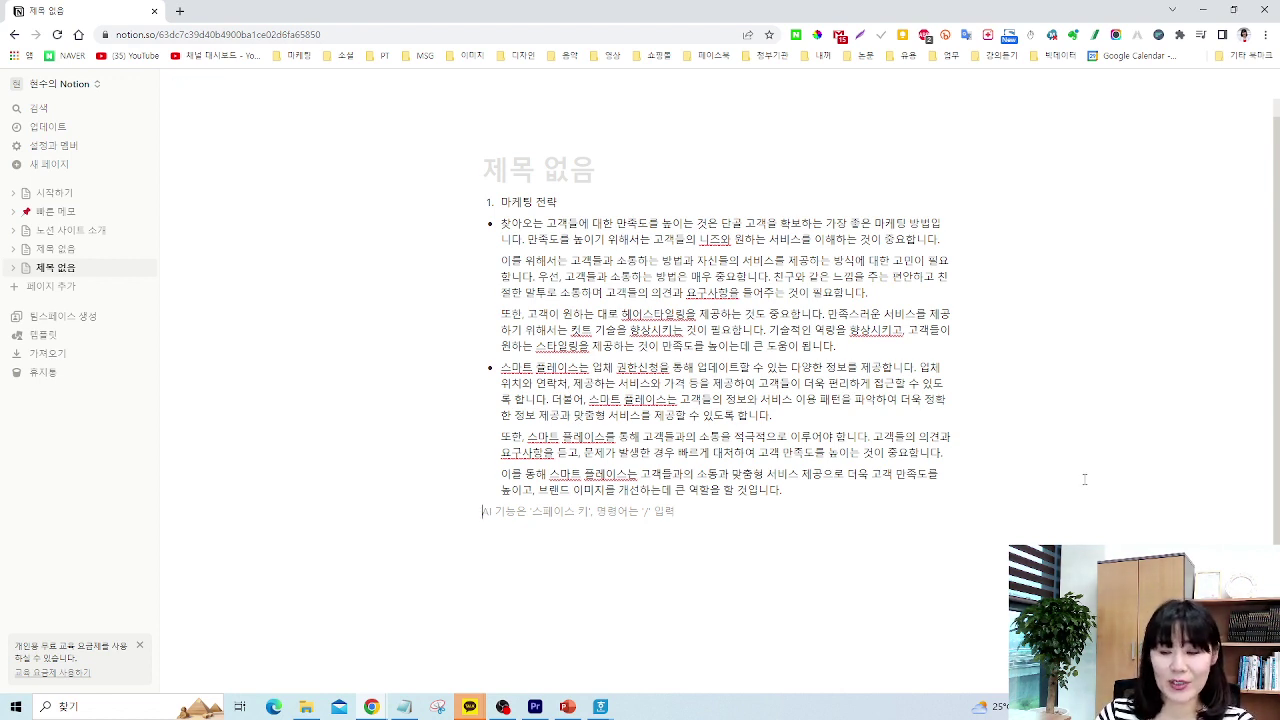
{"action": "type", "text": "/"}
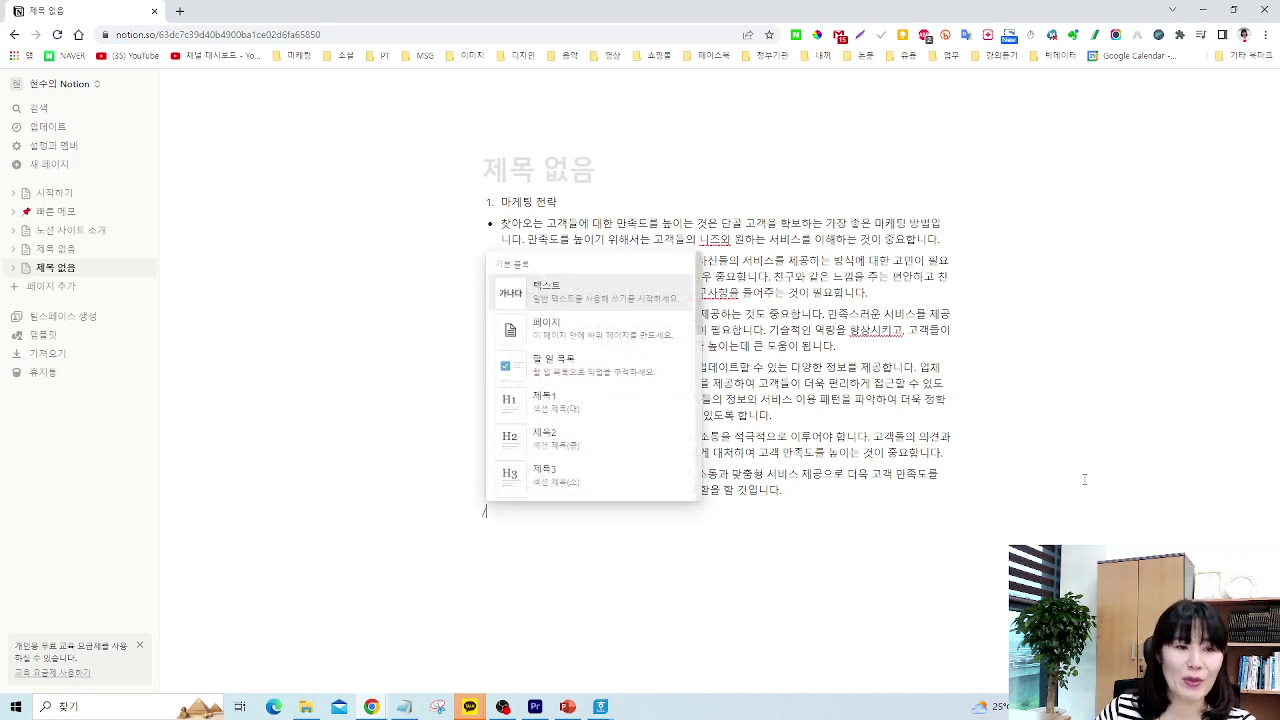
{"action": "scroll", "coordinate": [647, 341], "scroll_direction": "down", "scroll_amount": 2}
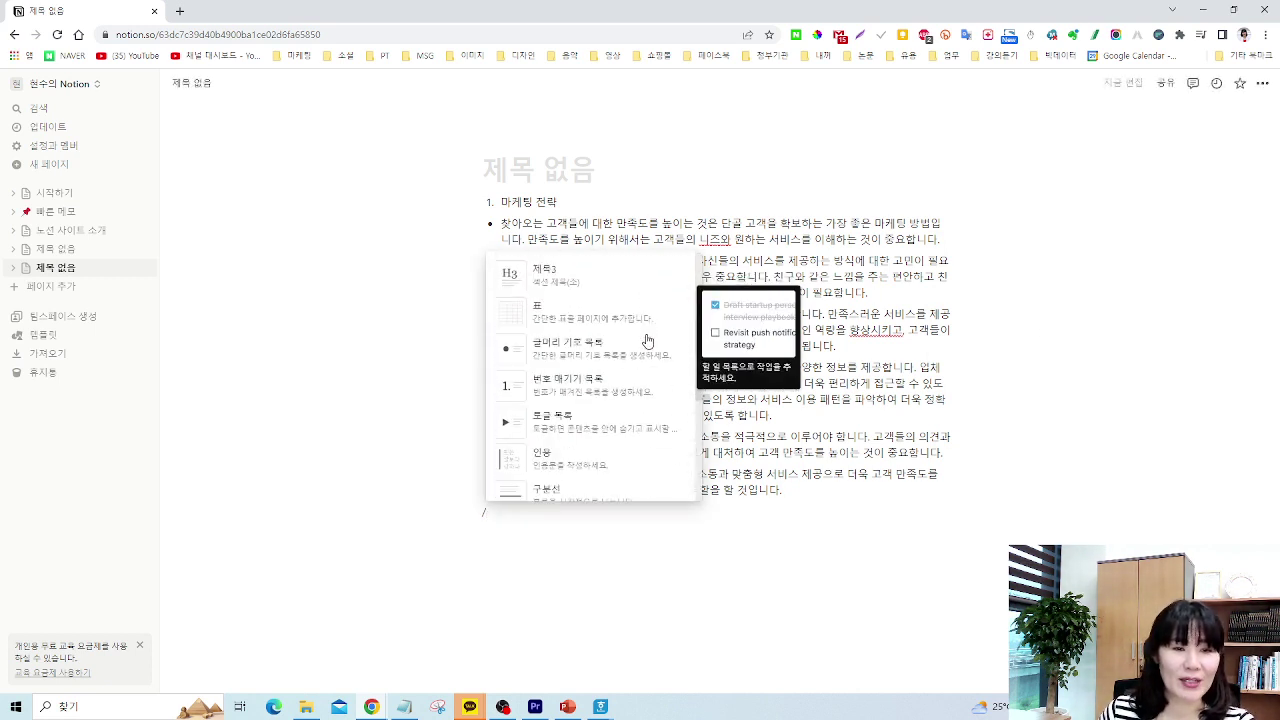
{"action": "scroll", "coordinate": [647, 338], "scroll_direction": "down", "scroll_amount": 3}
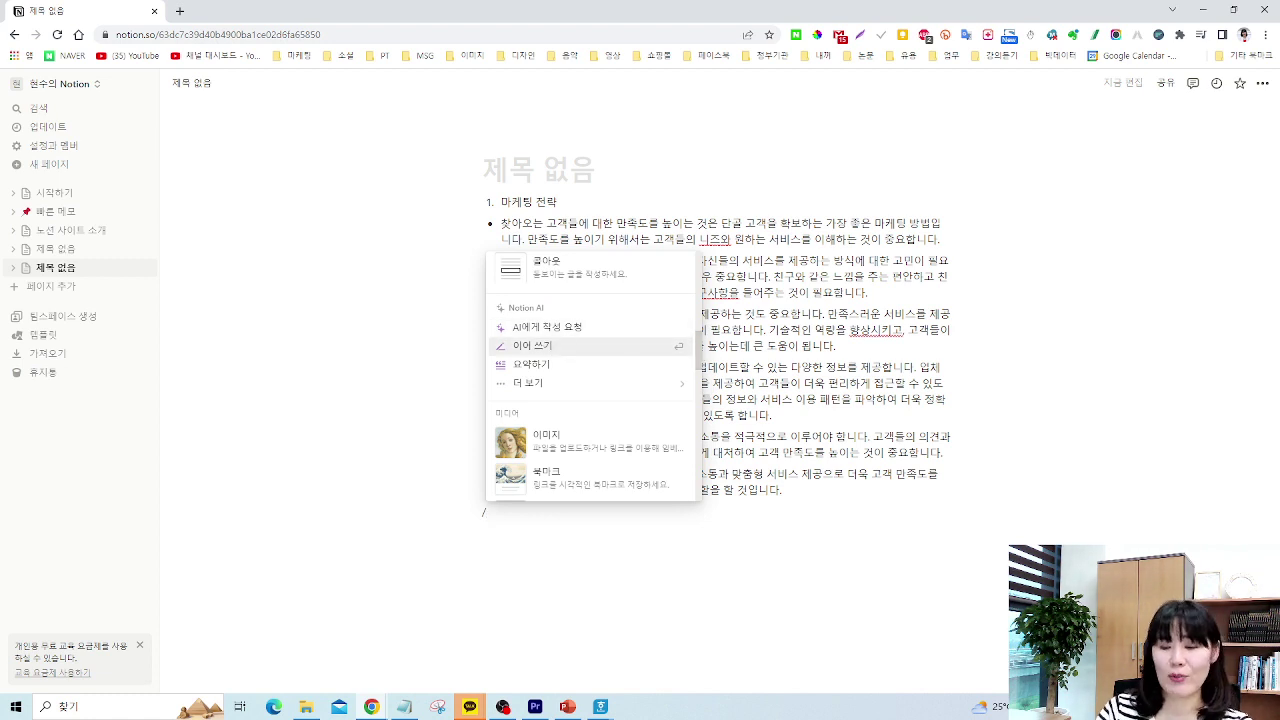
{"action": "type", "text": "이"}
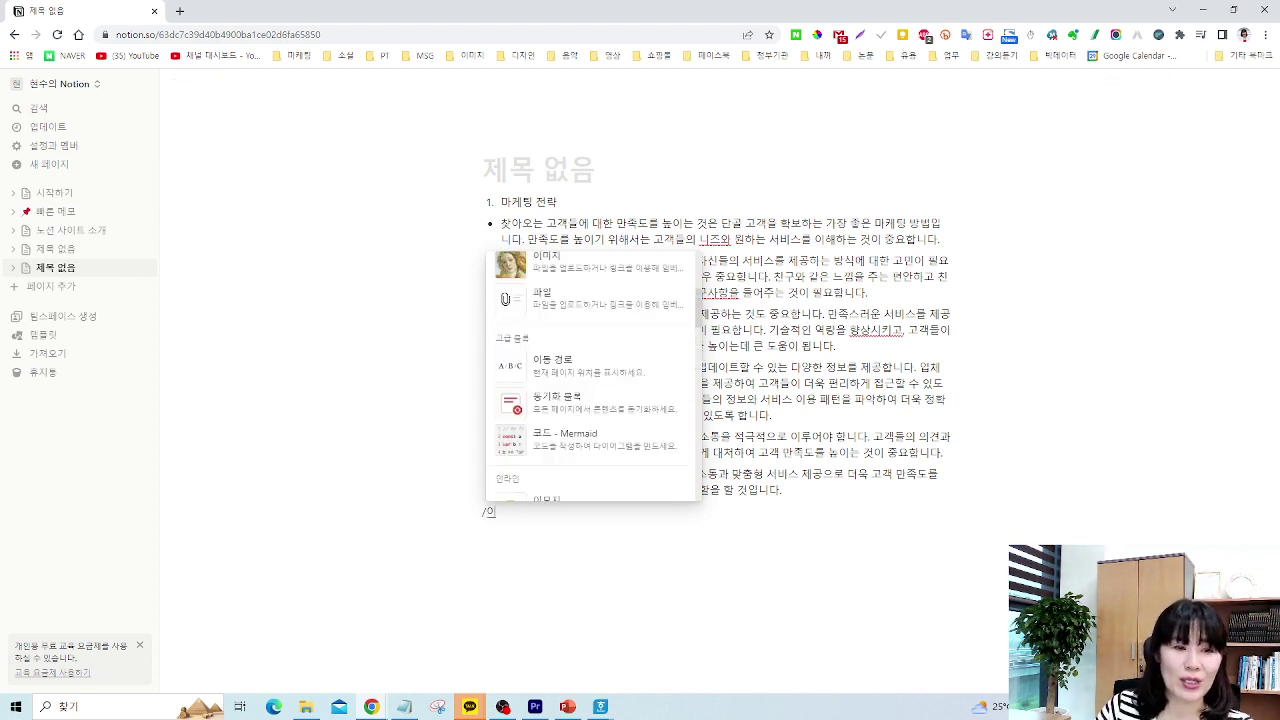
{"action": "type", "text": "어"}
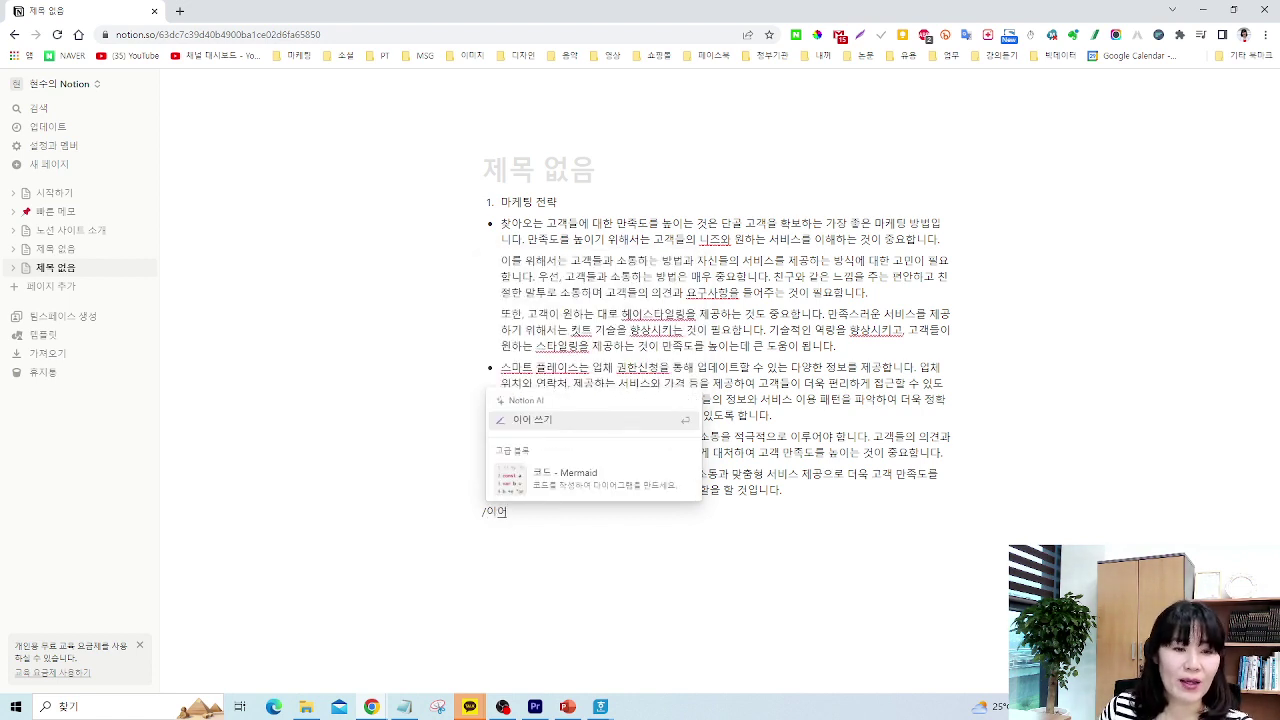
{"action": "left_click", "coordinate": [606, 420]}
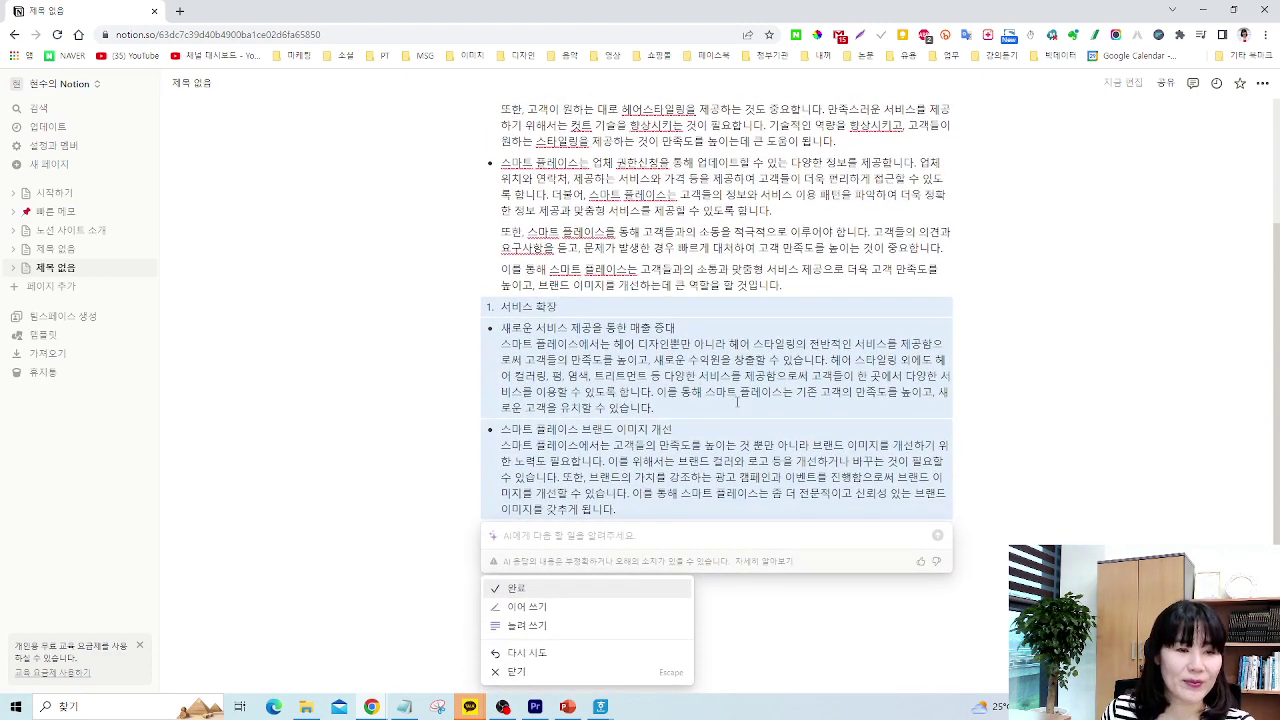
{"action": "left_click", "coordinate": [566, 590]}
{"action": "scroll", "coordinate": [491, 177], "scroll_direction": "up", "scroll_amount": 2}
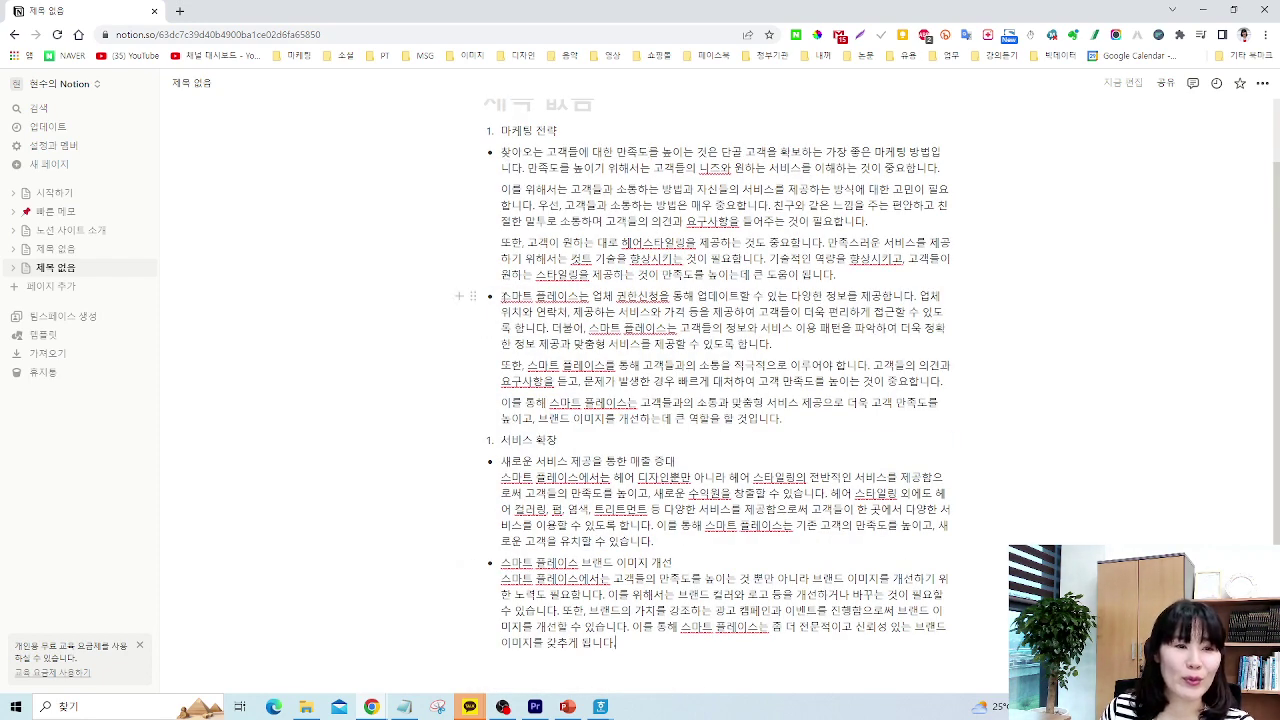
{"action": "scroll", "coordinate": [622, 300], "scroll_direction": "down", "scroll_amount": 2}
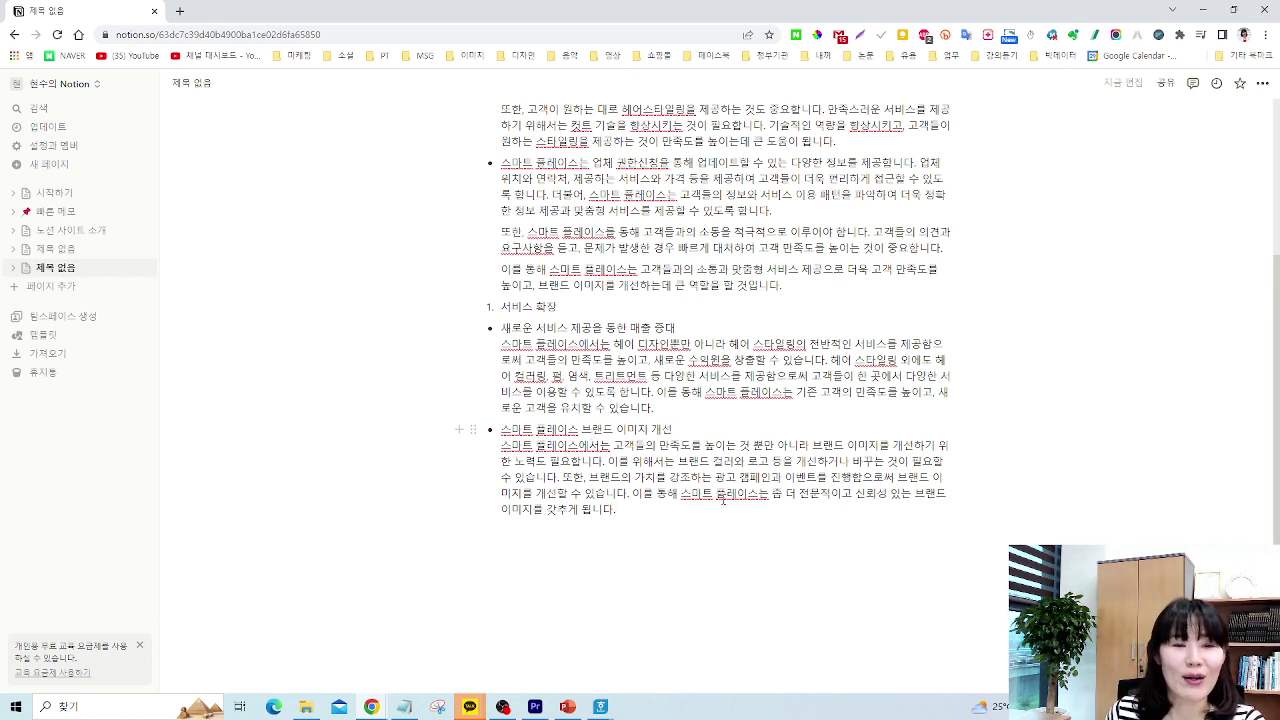
Add another page and have AI brainstorm ideas (아이디어 브레인스토밍) on the topic "마케팅 창업아이템", accepting the generated list
{"action": "left_click", "coordinate": [82, 286]}
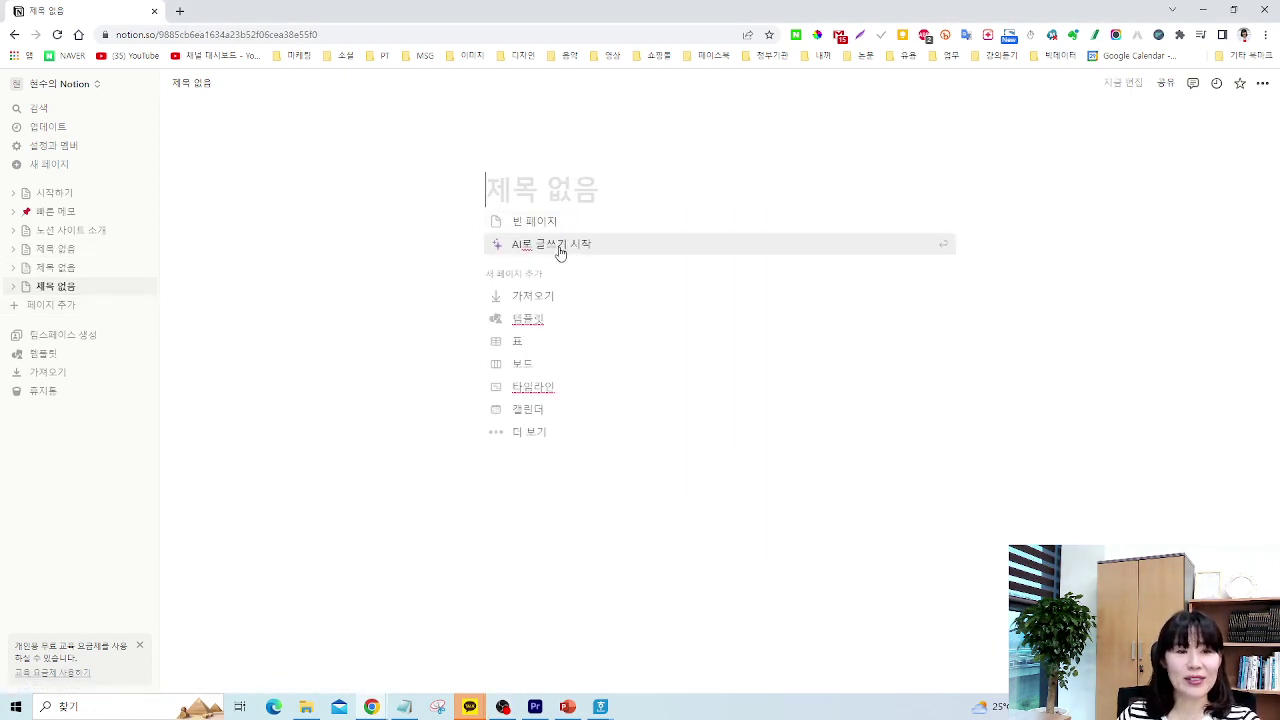
{"action": "left_click", "coordinate": [560, 250]}
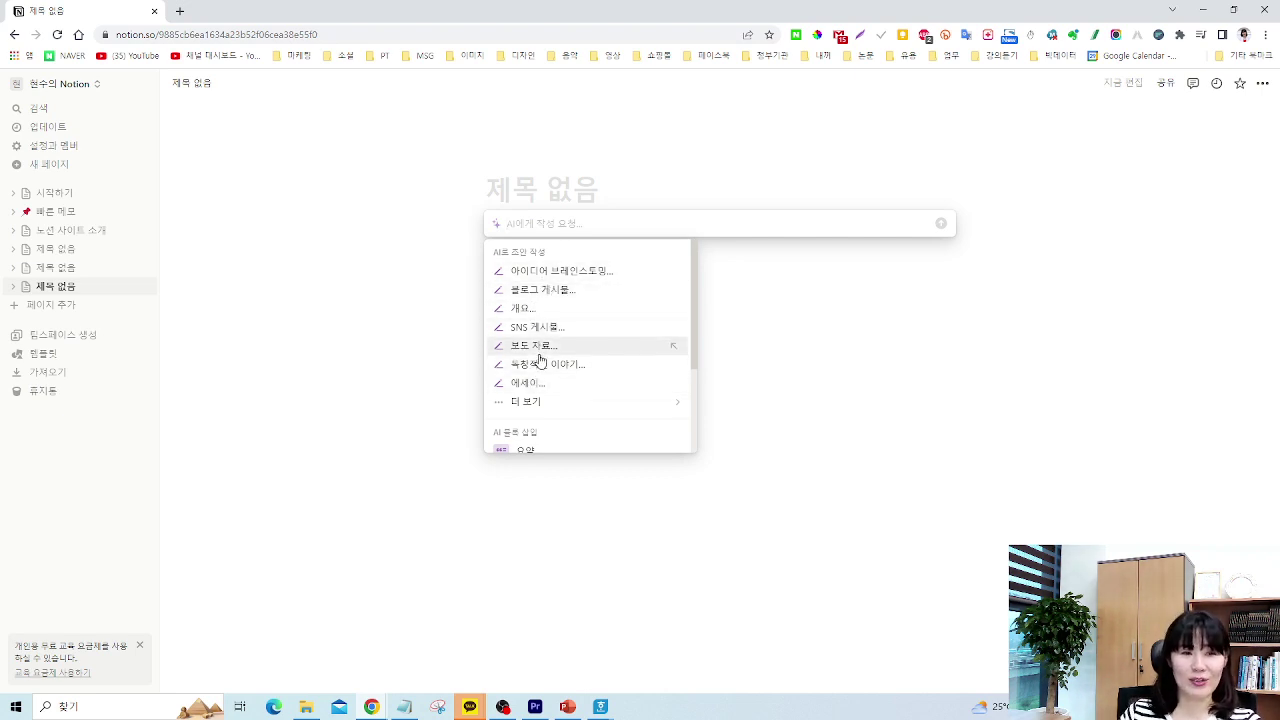
{"action": "left_click", "coordinate": [585, 277]}
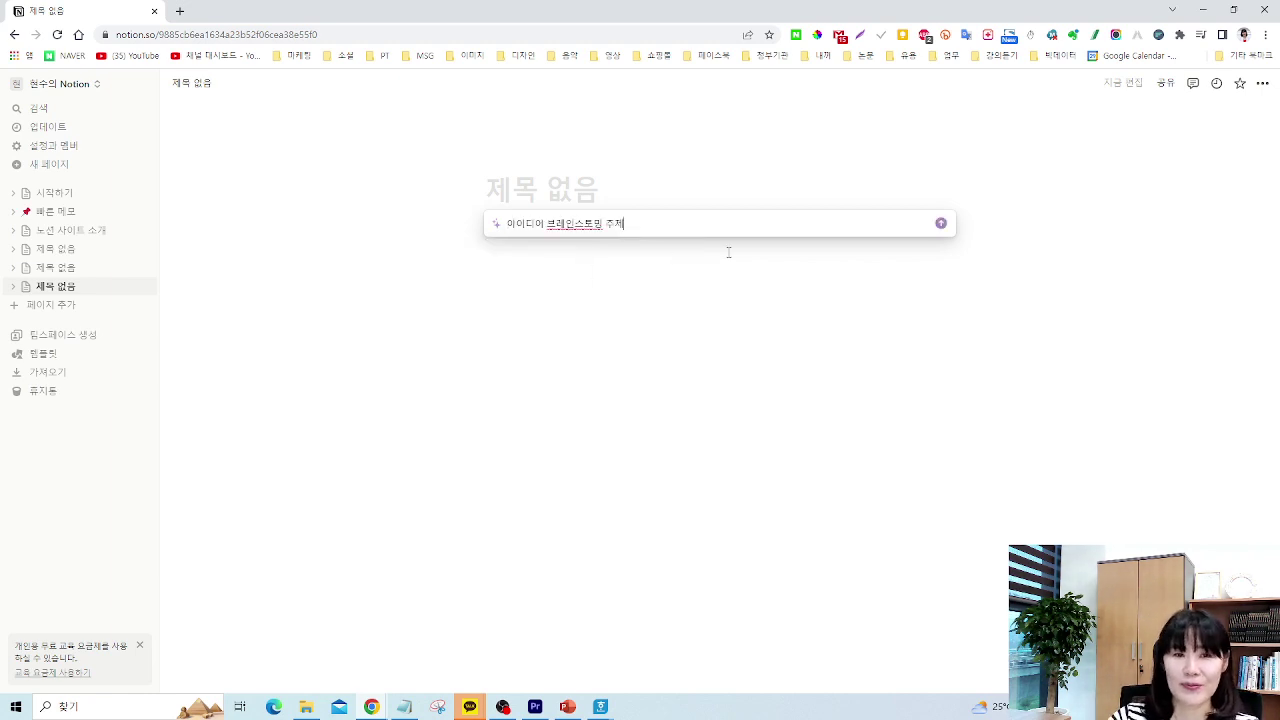
{"action": "type", "text": "마케팅"}
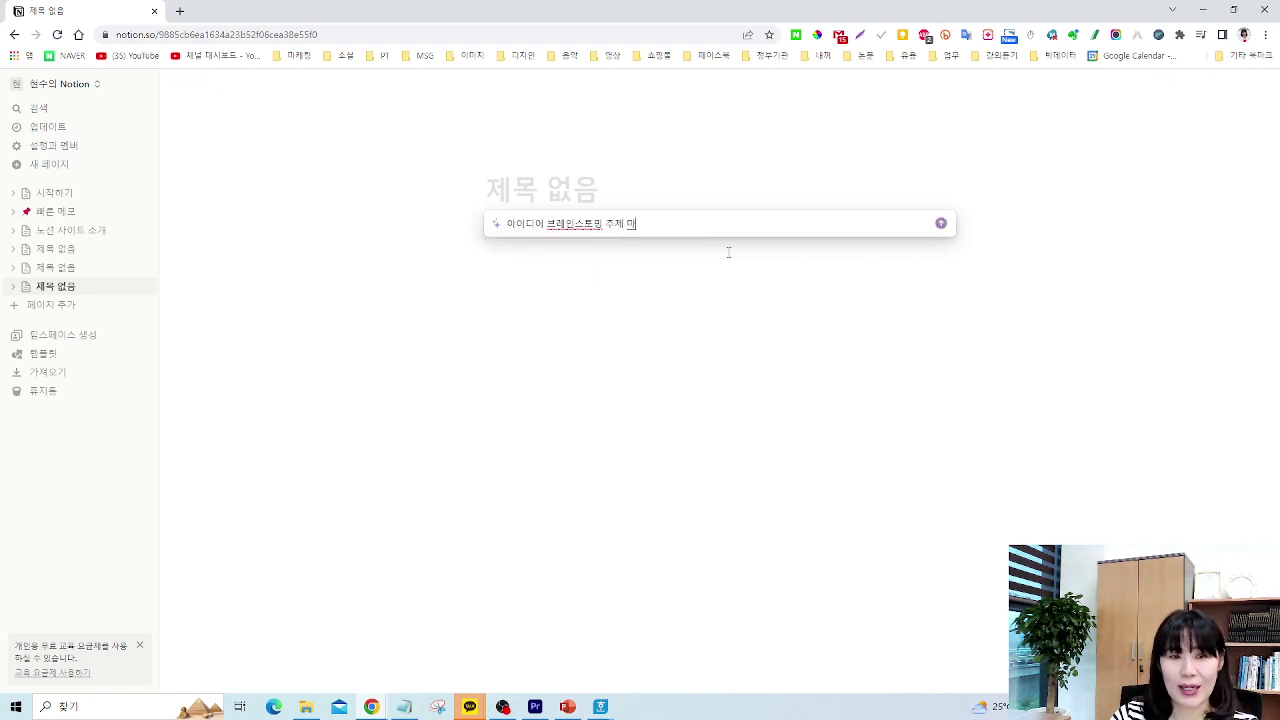
{"action": "type", "text": " 사업아이템"}
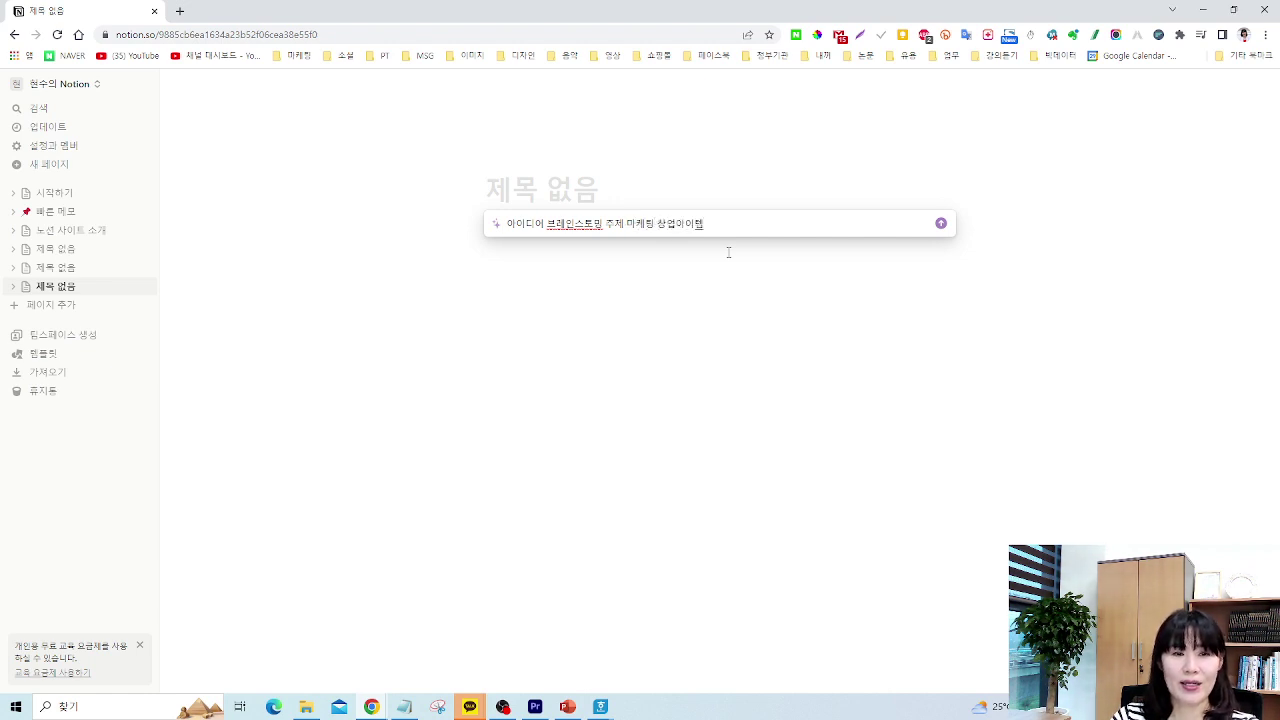
{"action": "key", "text": "Return"}
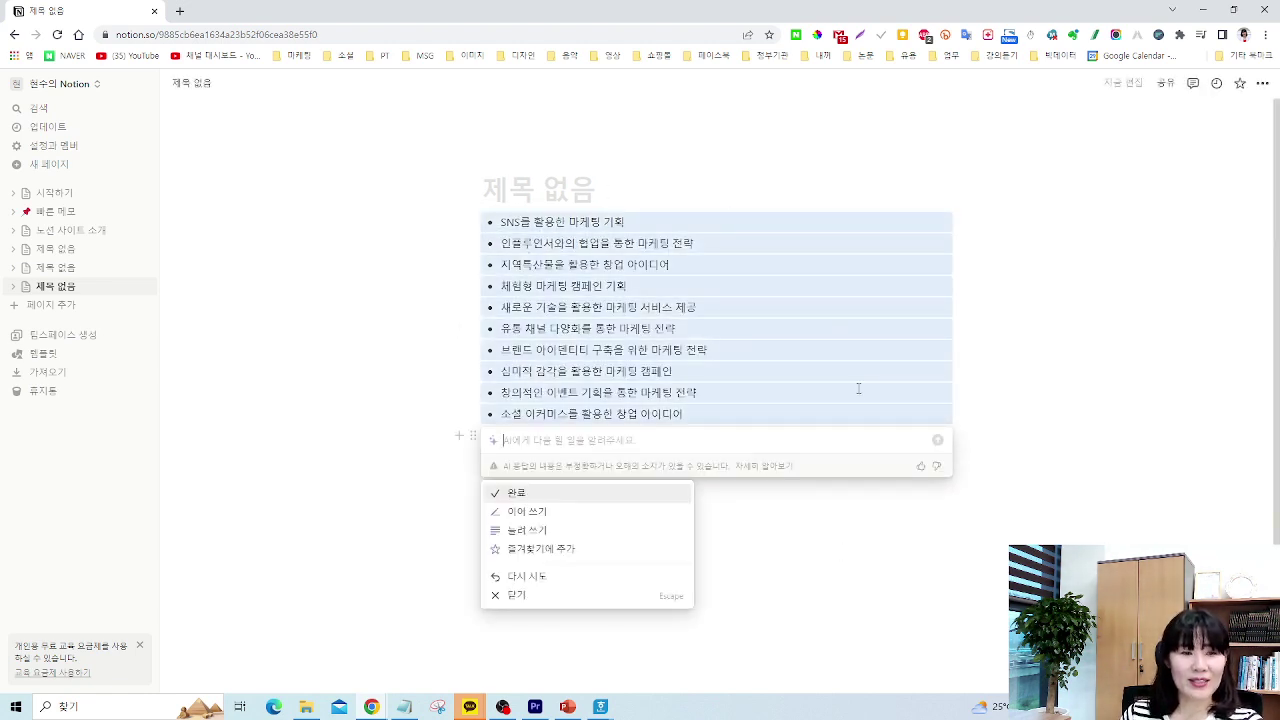
{"action": "key", "text": "Return"}
{"action": "left_click", "coordinate": [739, 330]}
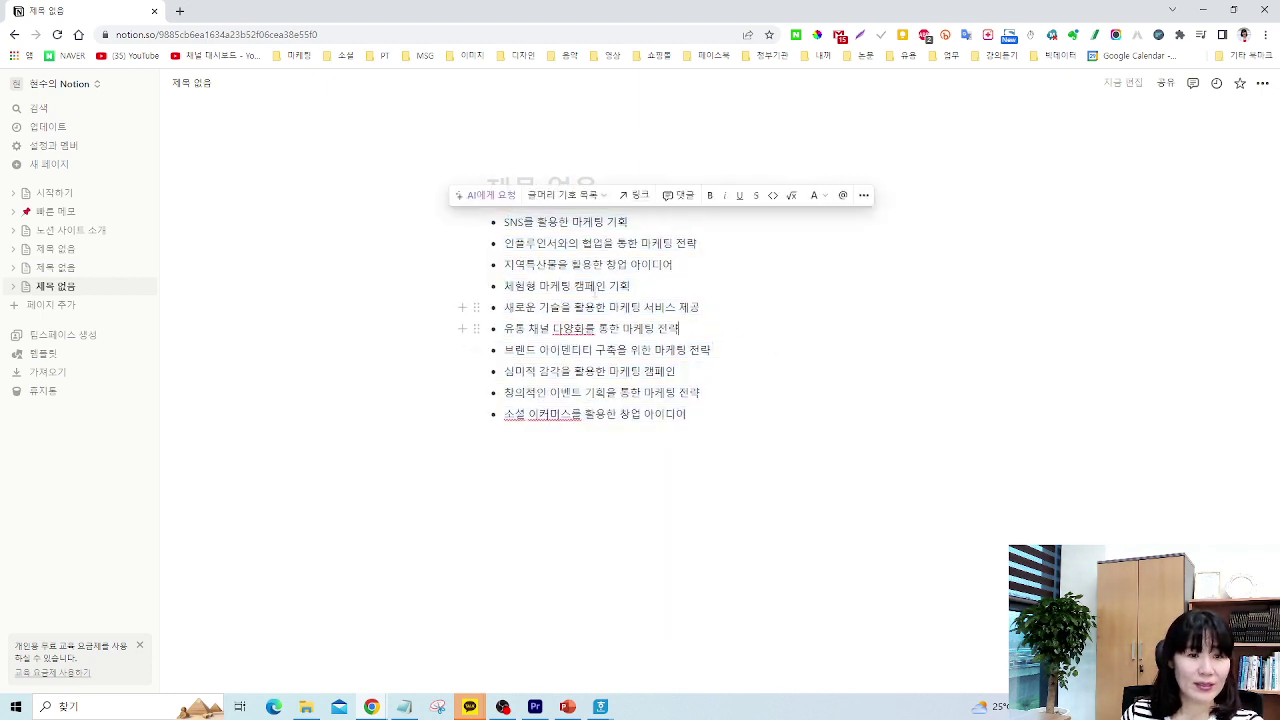
Have AI lengthen (늘려 쓰기) the bullet "지역특산물을 활용한 창업 아이디어" and insert the result below it
{"action": "left_click_drag", "start_coordinate": [477, 266], "coordinate": [709, 266]}
{"action": "double_click", "coordinate": [536, 265]}
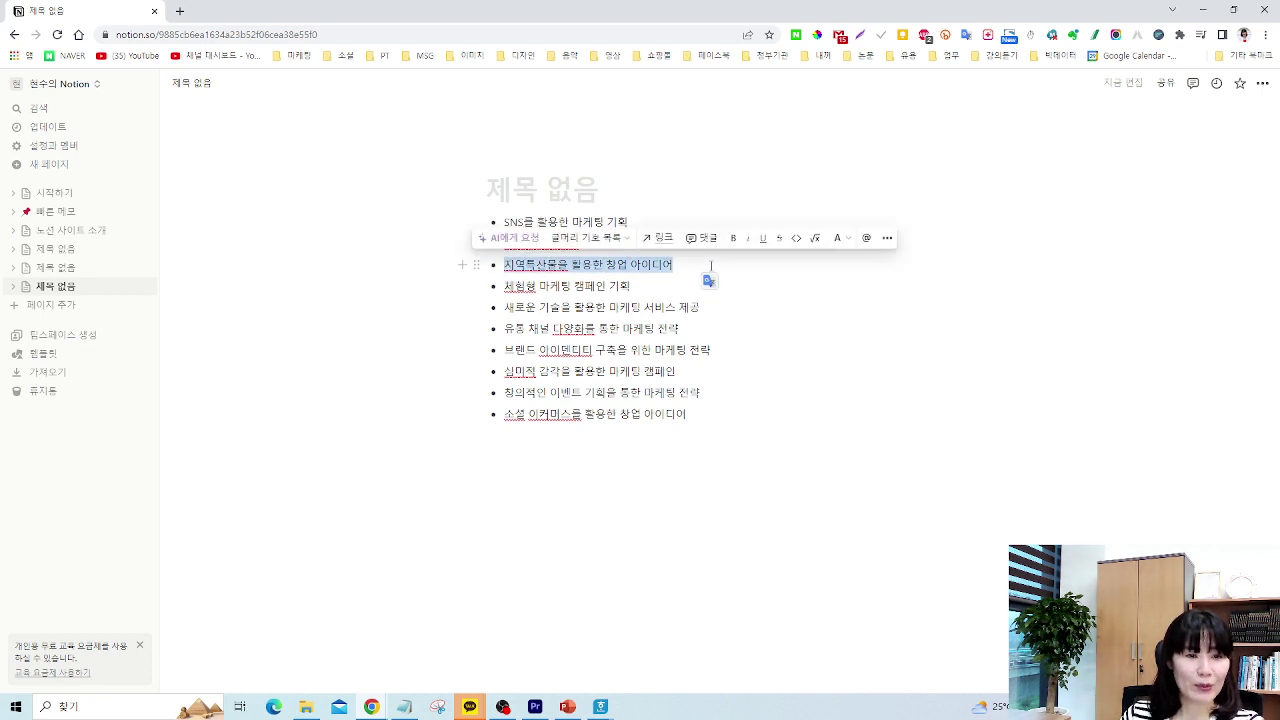
{"action": "left_click", "coordinate": [510, 238]}
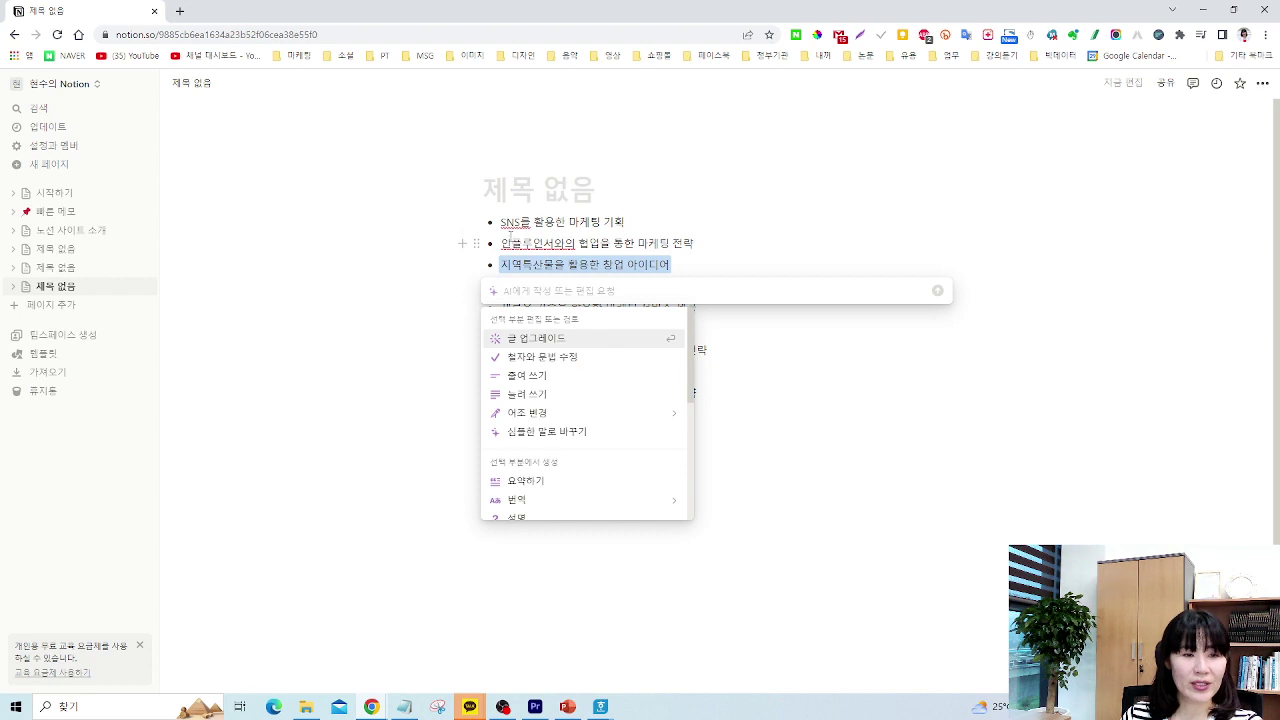
{"action": "left_click", "coordinate": [545, 397]}
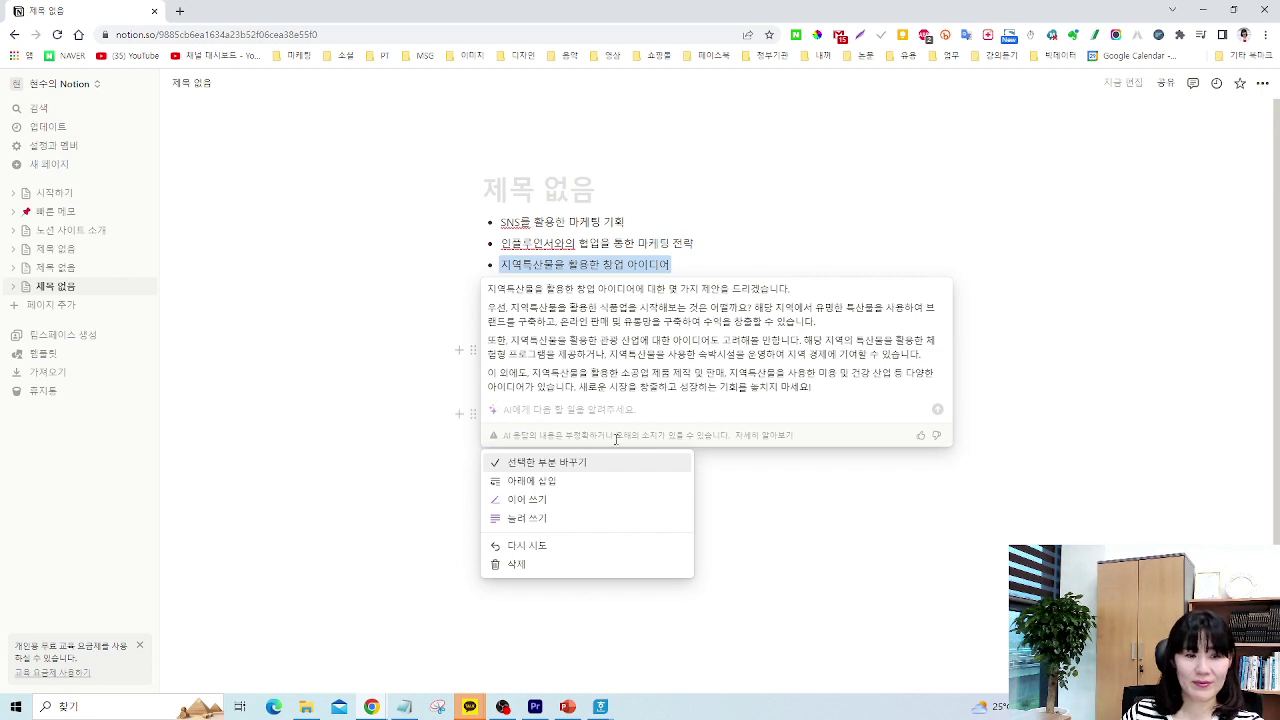
{"action": "left_click", "coordinate": [537, 484]}
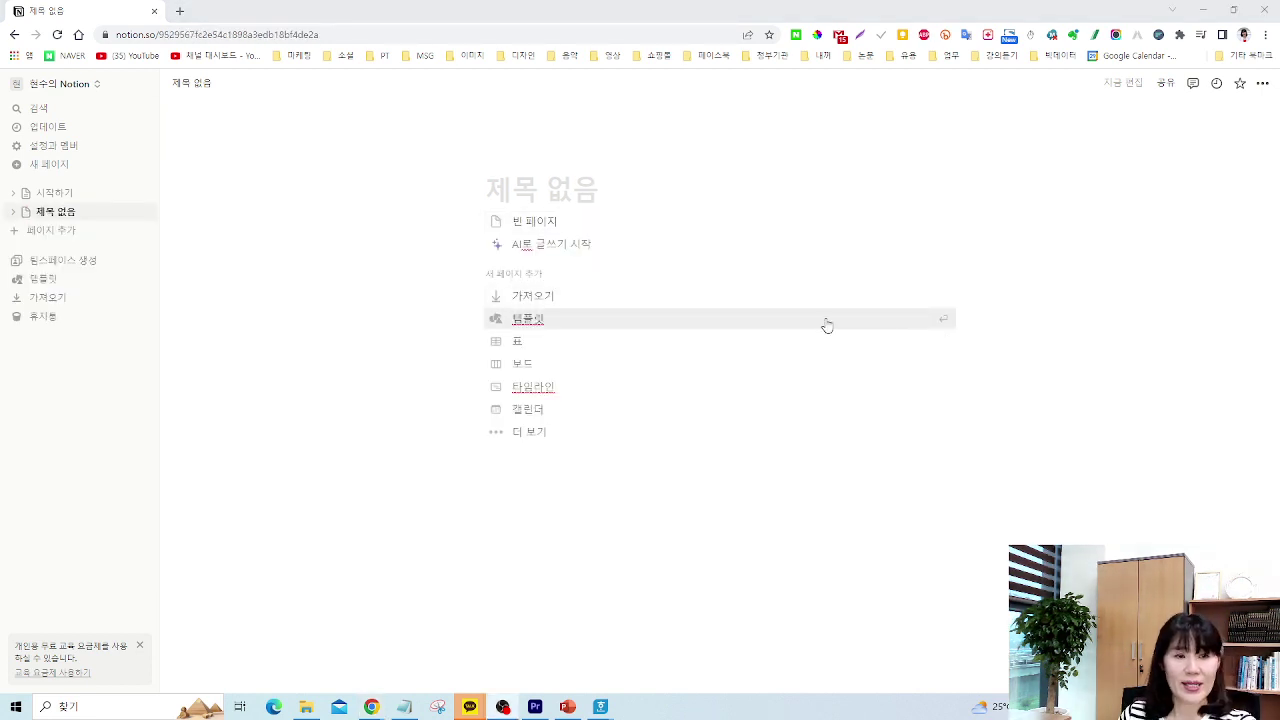
On a new page, ask AI for the pros and cons (장단점) of OpenAI-ChatGPT AI, Notion의 노션AI, Google-Bard AI and MS-Bing AI
{"action": "left_click", "coordinate": [554, 247]}
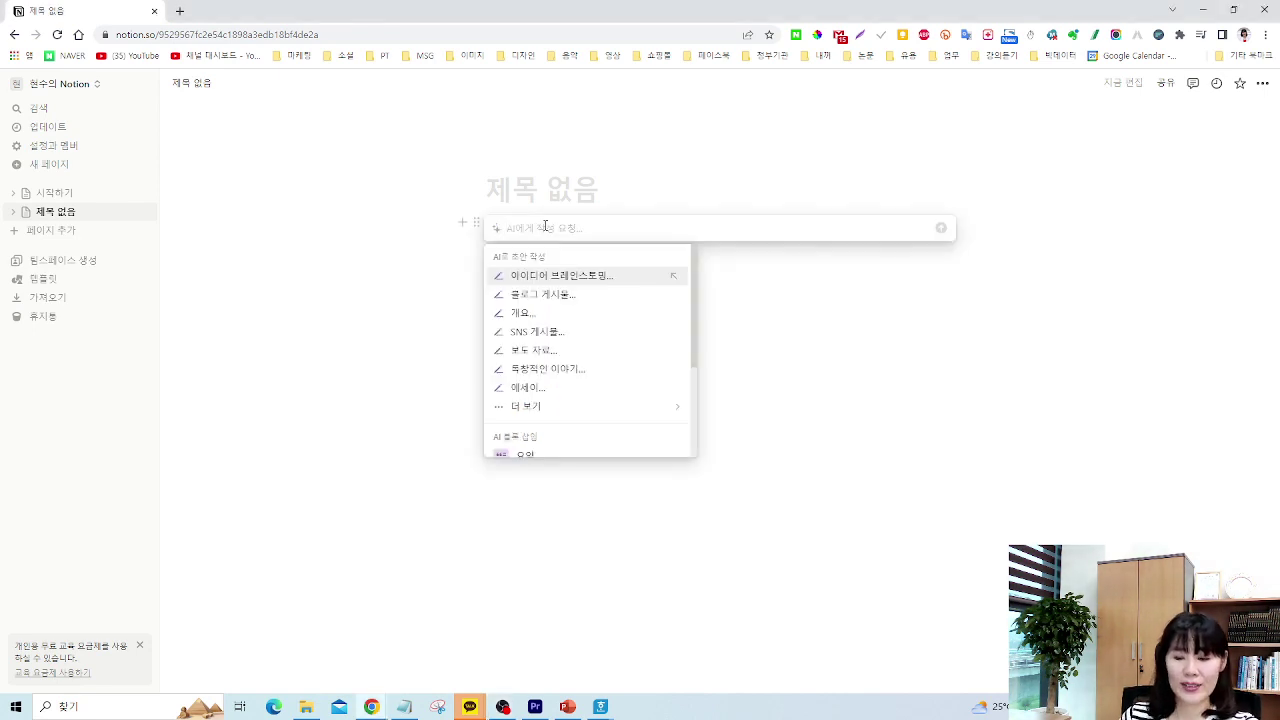
{"action": "type", "text": "OpenAI-ChatGPT AI, Notion의 노션AI, Google-Bard AI, MS-Bing AI"}
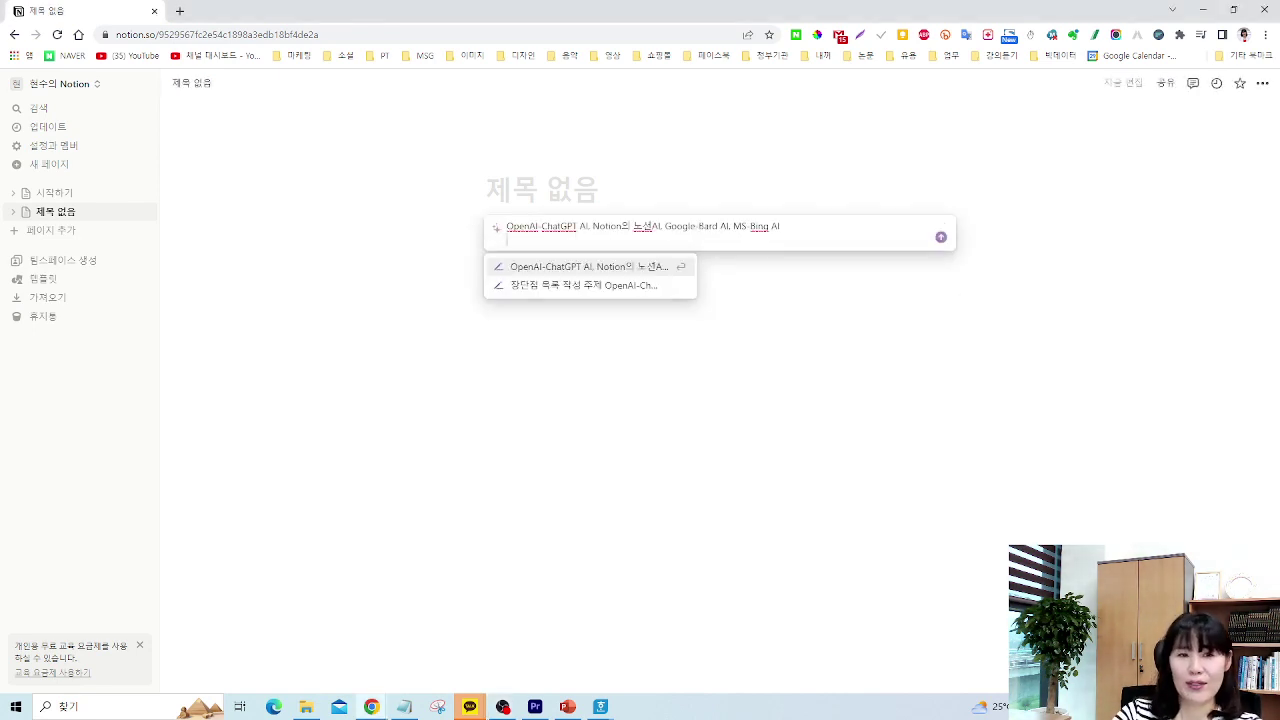
{"action": "key", "text": "BackSpace"}
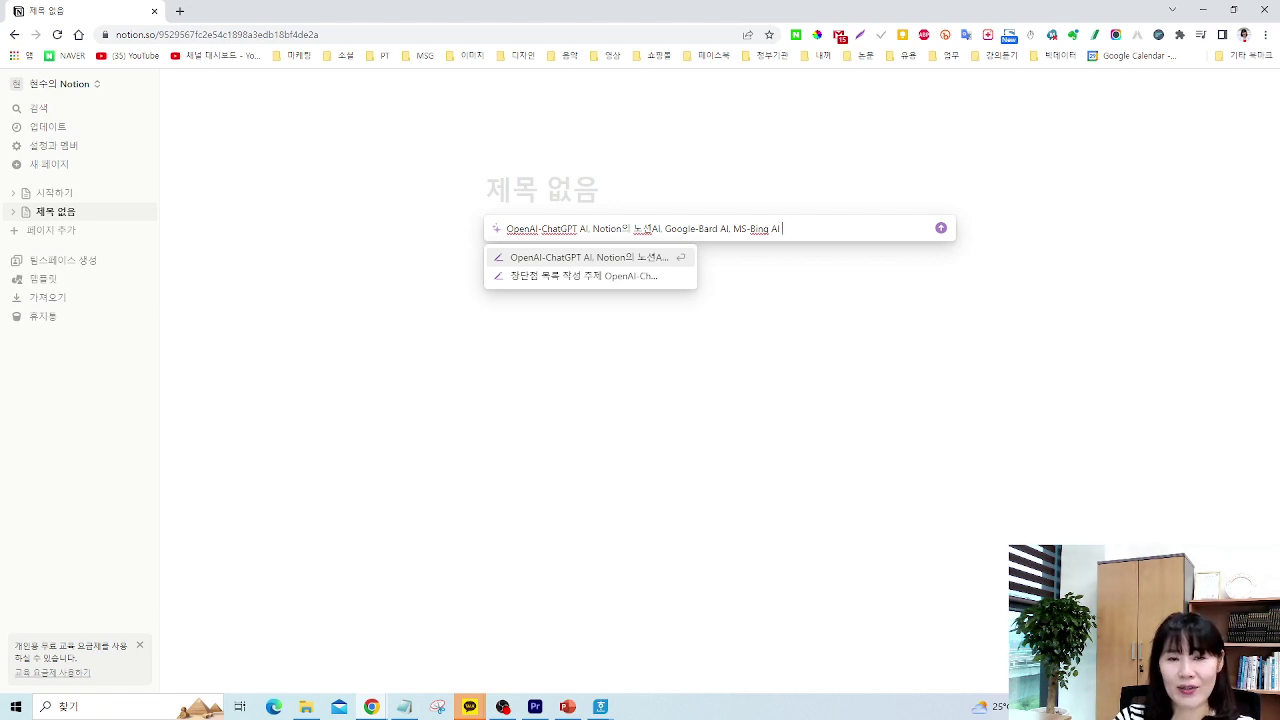
{"action": "type", "text": "이들"}
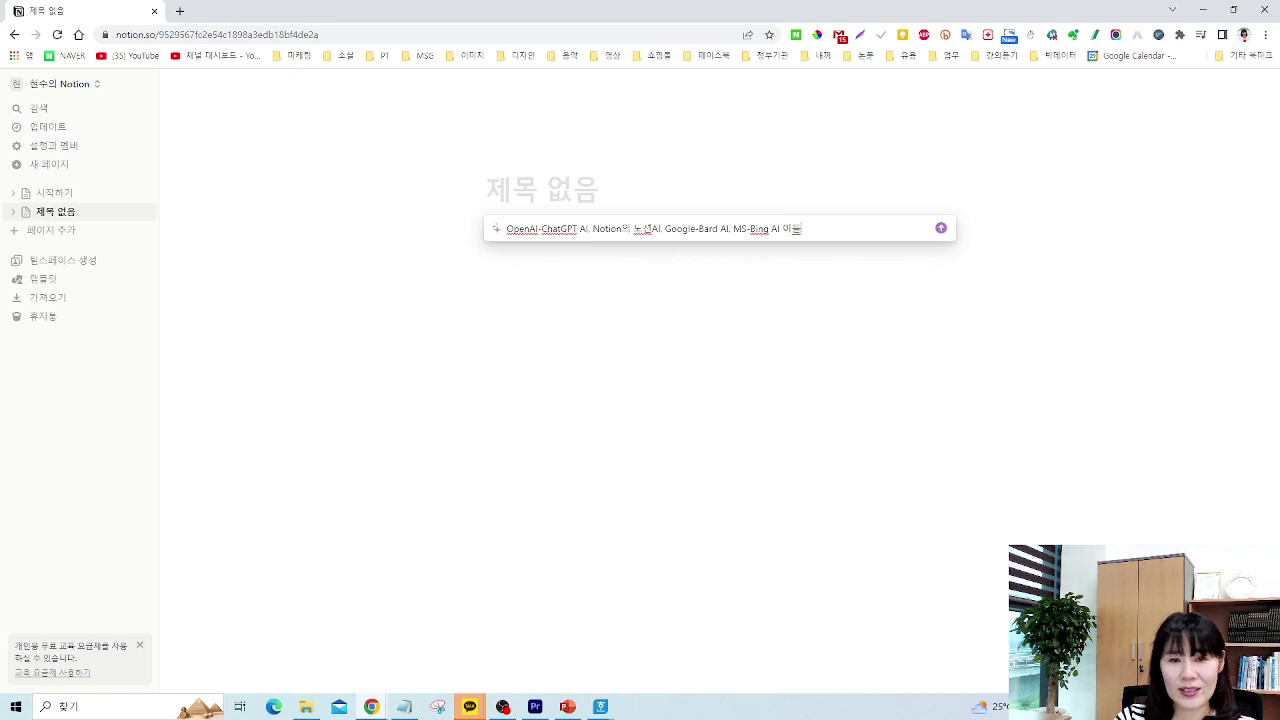
{"action": "type", "text": "의 장단점을 알려"}
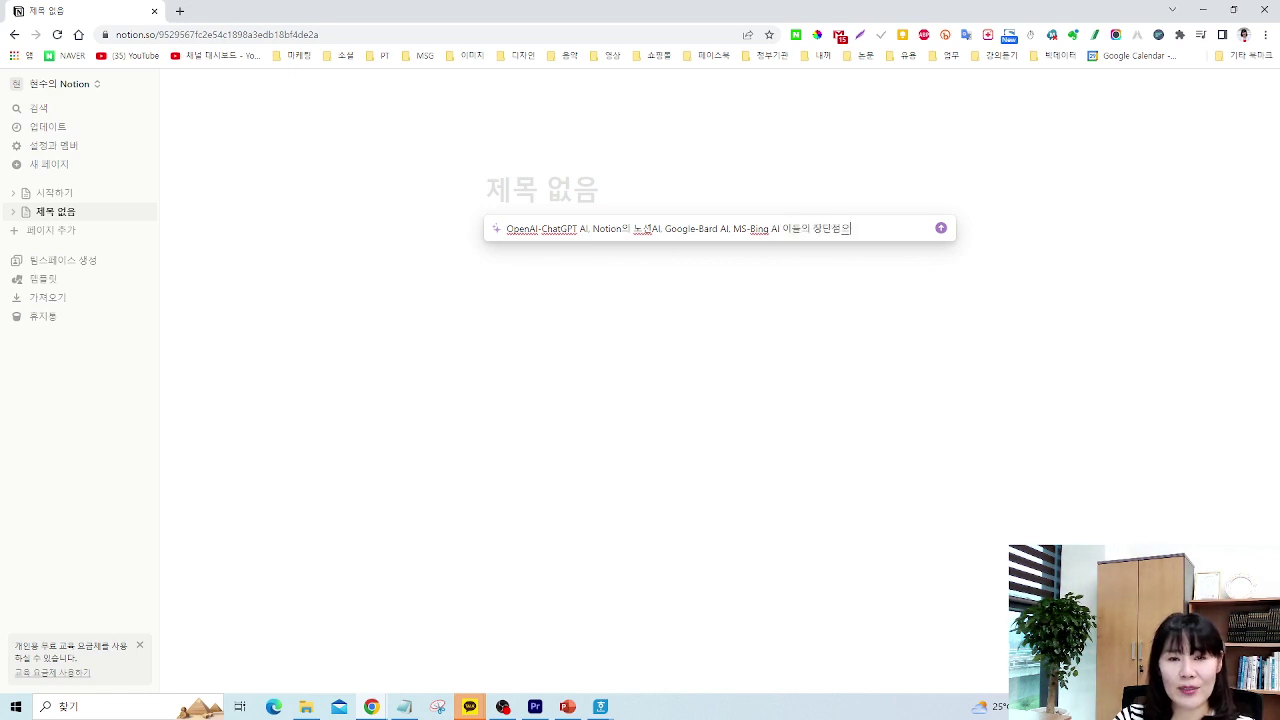
{"action": "type", "text": "주"}
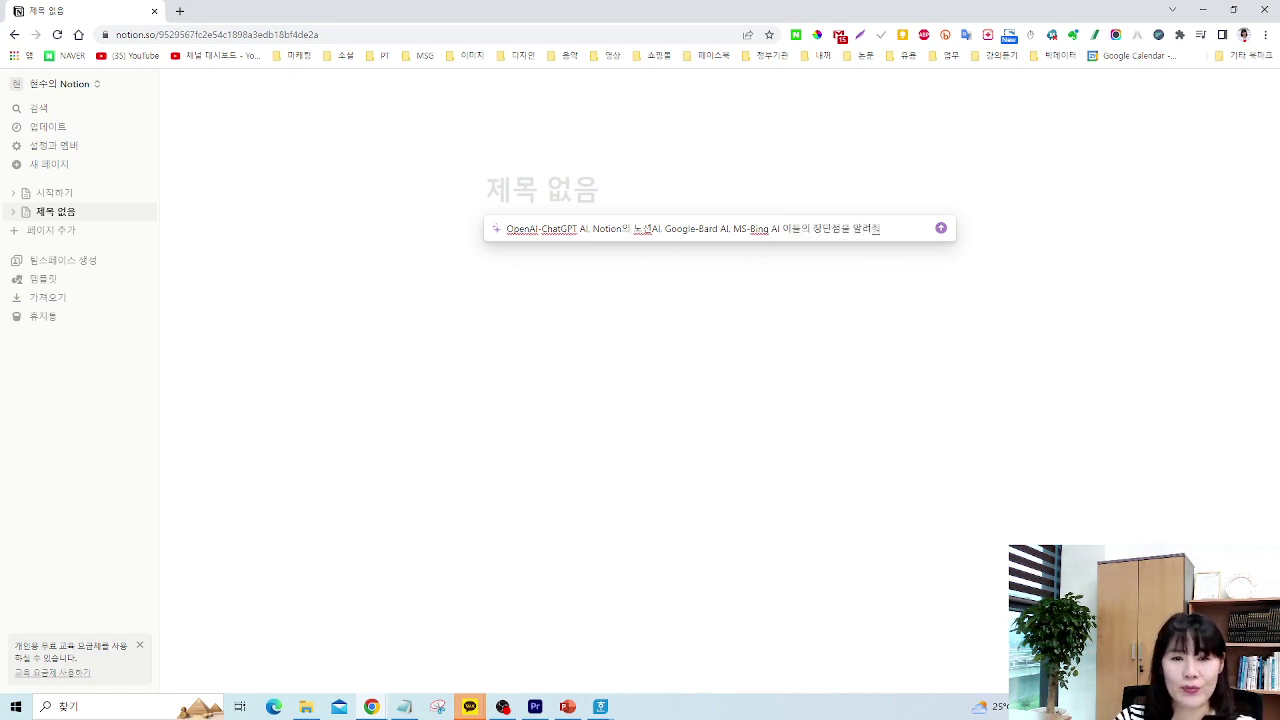
{"action": "key", "text": "Return"}
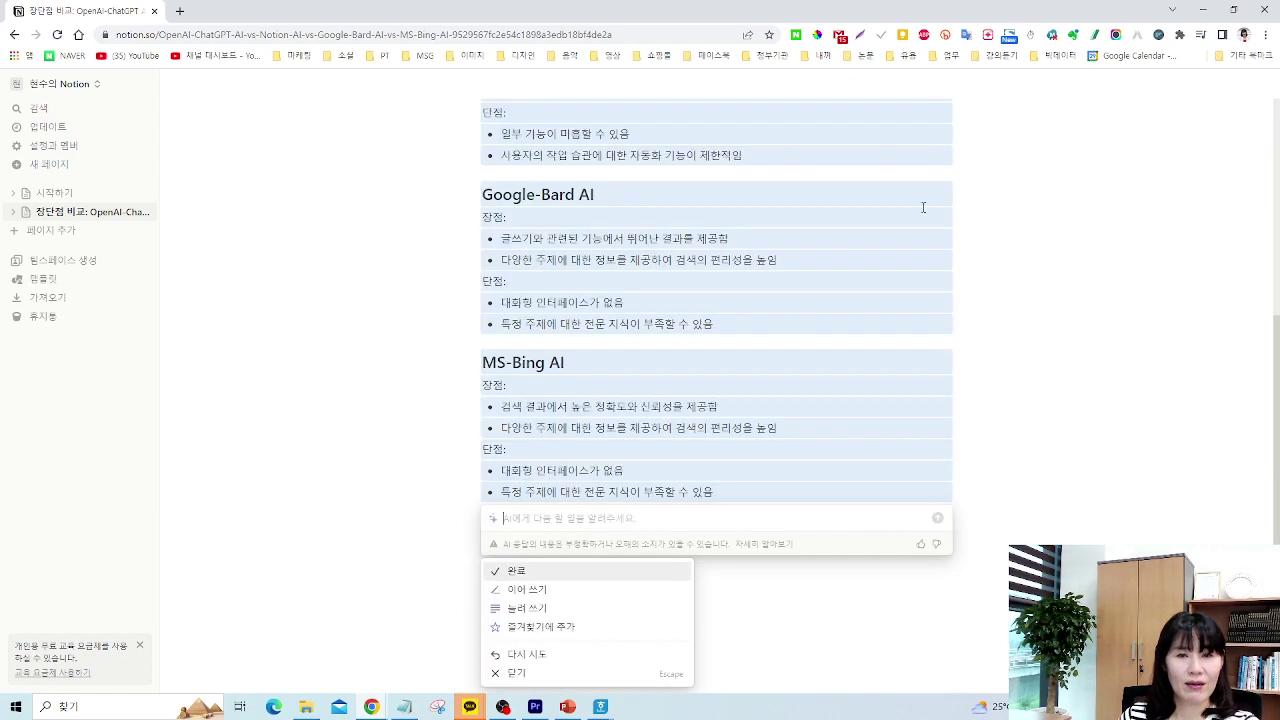
{"action": "key", "text": "Return"}
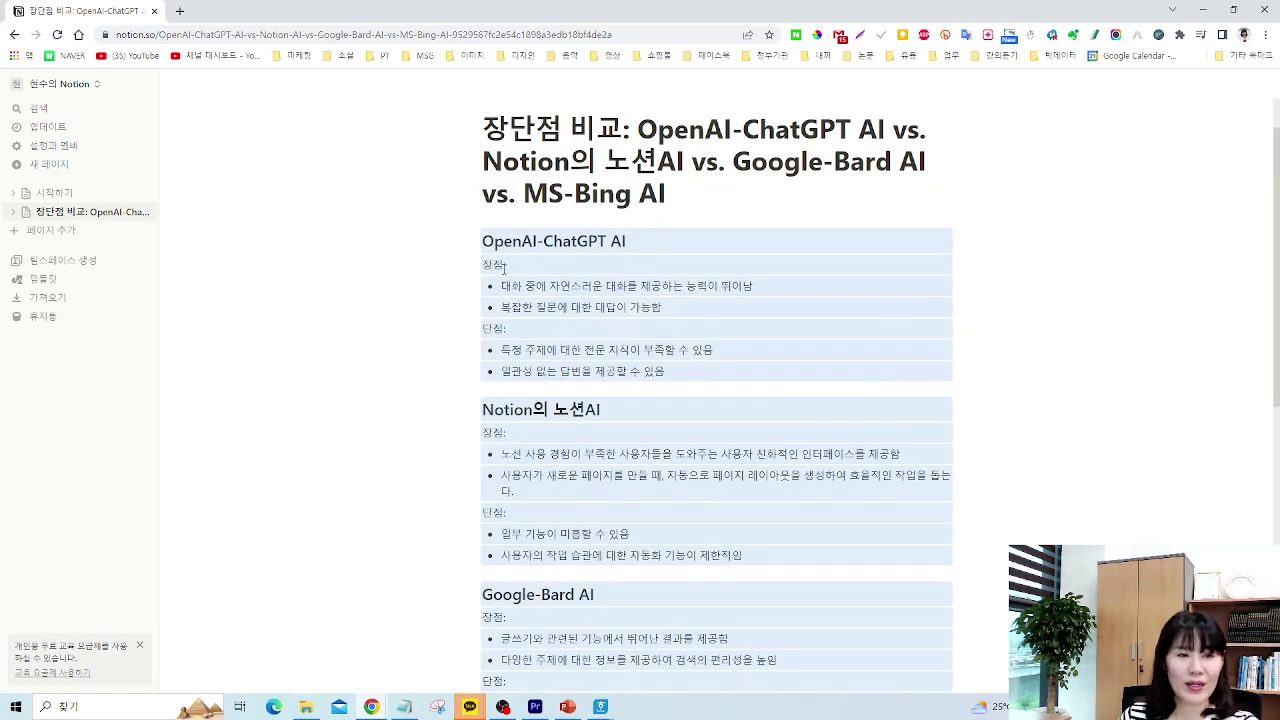
Review the generated pros and cons and ask AI to rewrite them as a table (표로 작성)
{"action": "scroll", "coordinate": [617, 436], "scroll_direction": "down", "scroll_amount": 3}
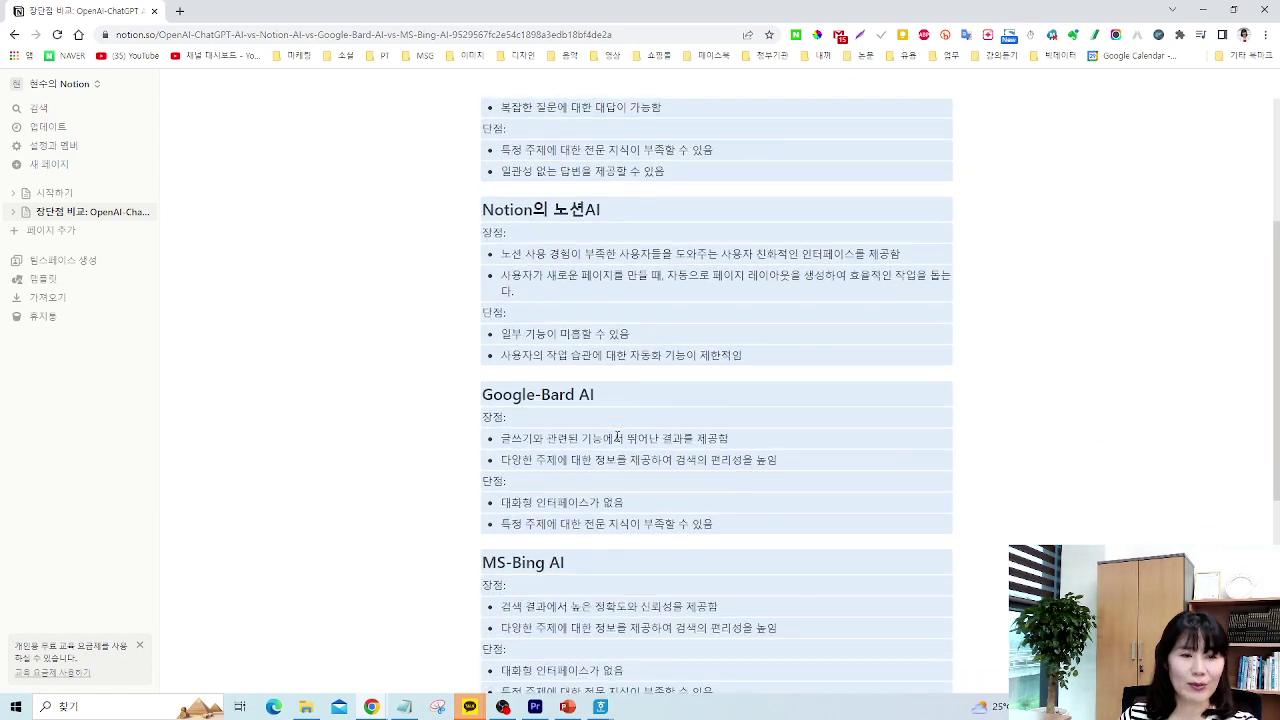
{"action": "scroll", "coordinate": [675, 538], "scroll_direction": "down", "scroll_amount": 2}
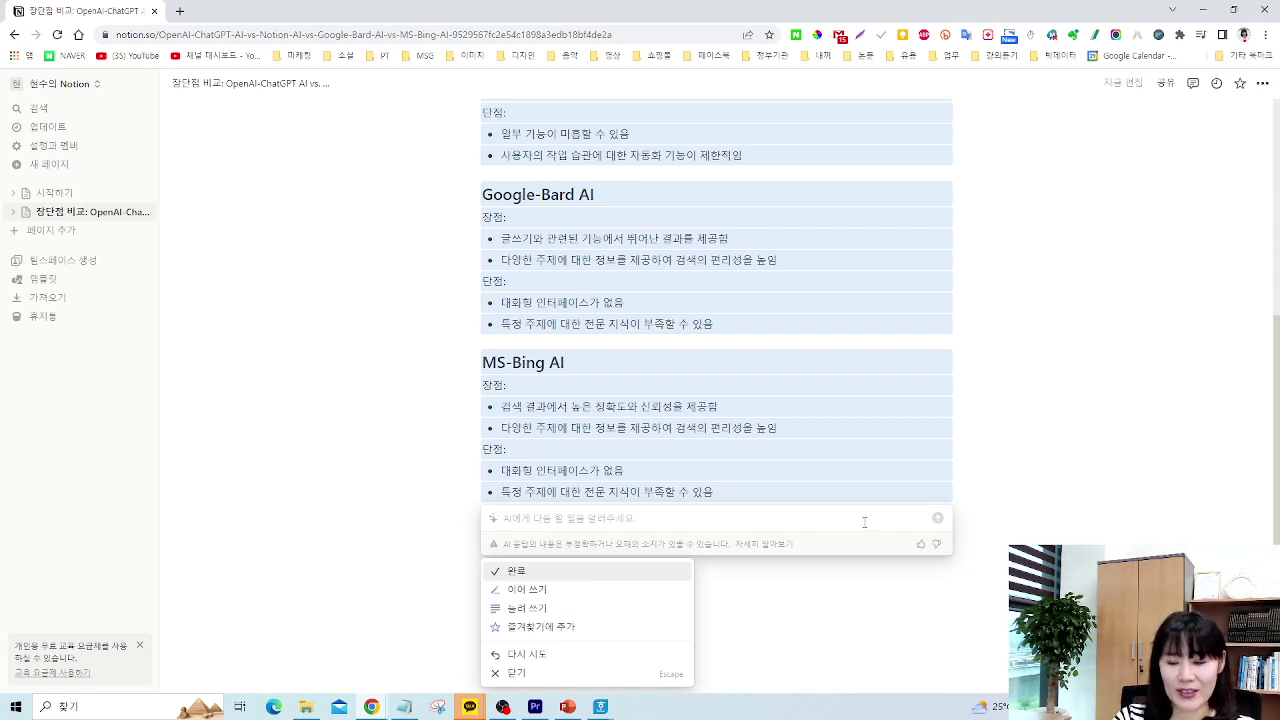
{"action": "type", "text": "표로 작성해서"}
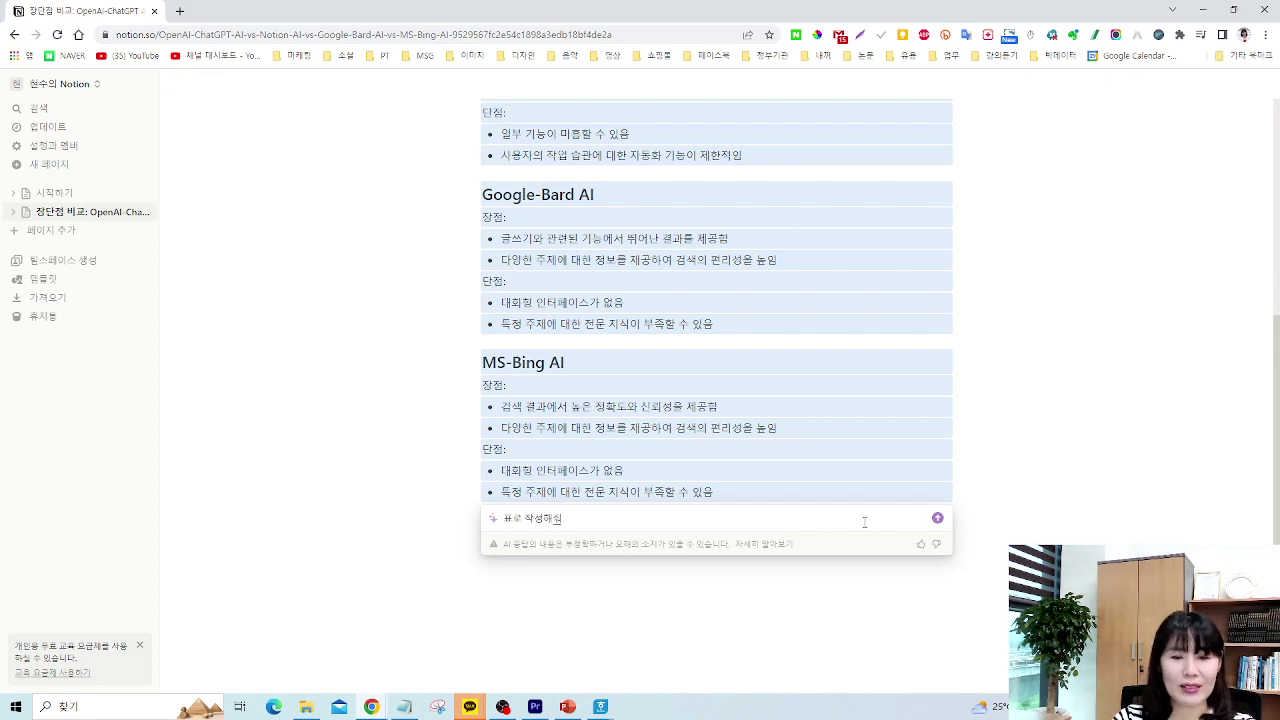
{"action": "key", "text": "Return"}
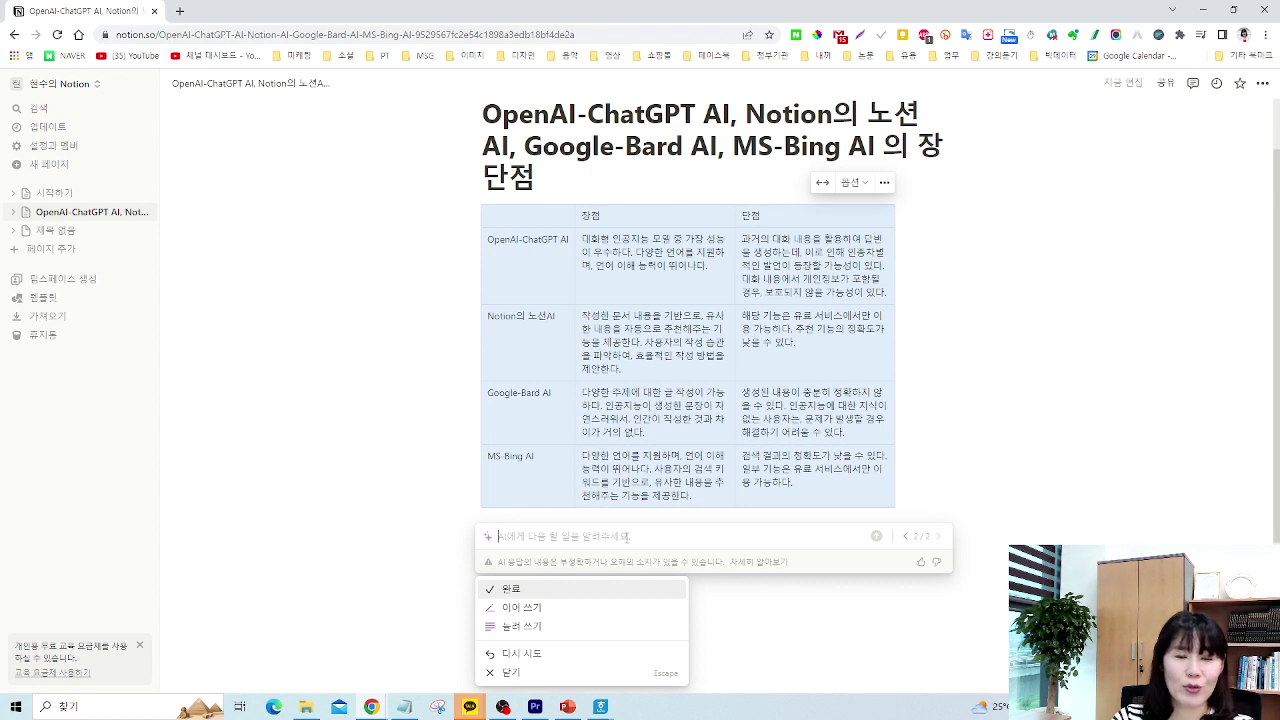
Ask AI to add the cost of each service (각각의 비용에 대해 추가) to the comparison table and accept the result
{"action": "type", "text": "삭가"}
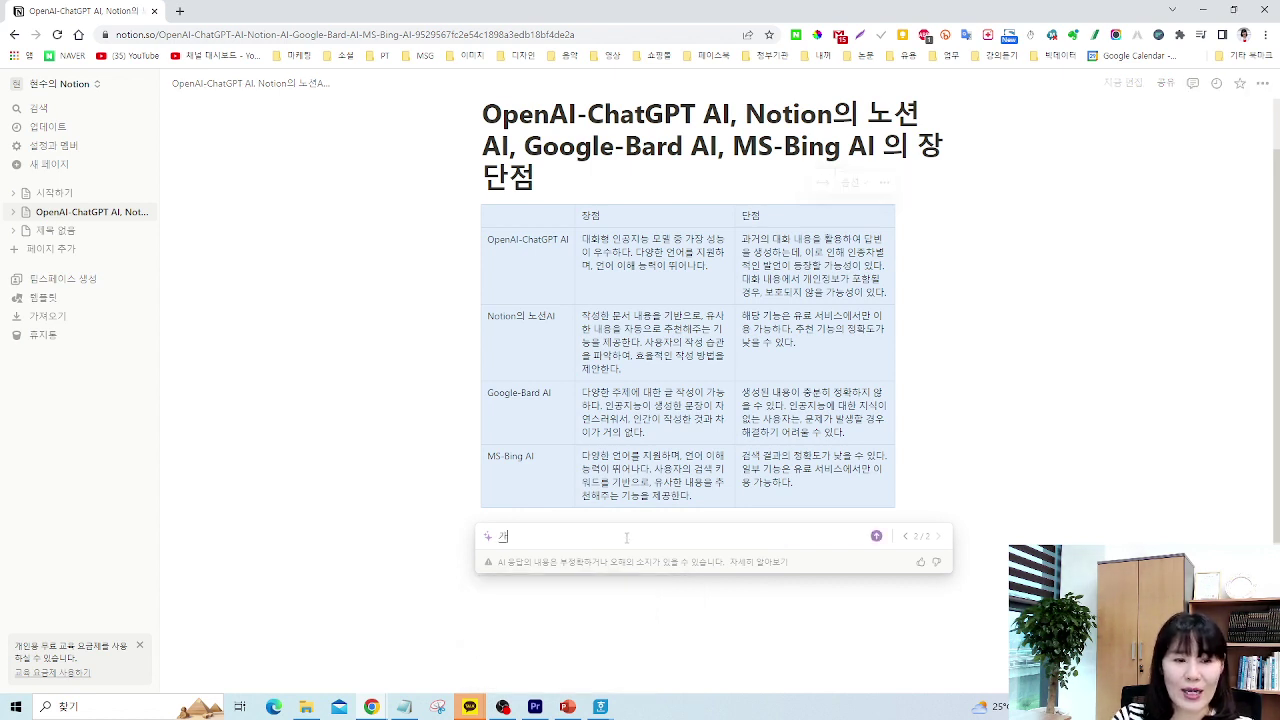
{"action": "type", "text": "의 비용"}
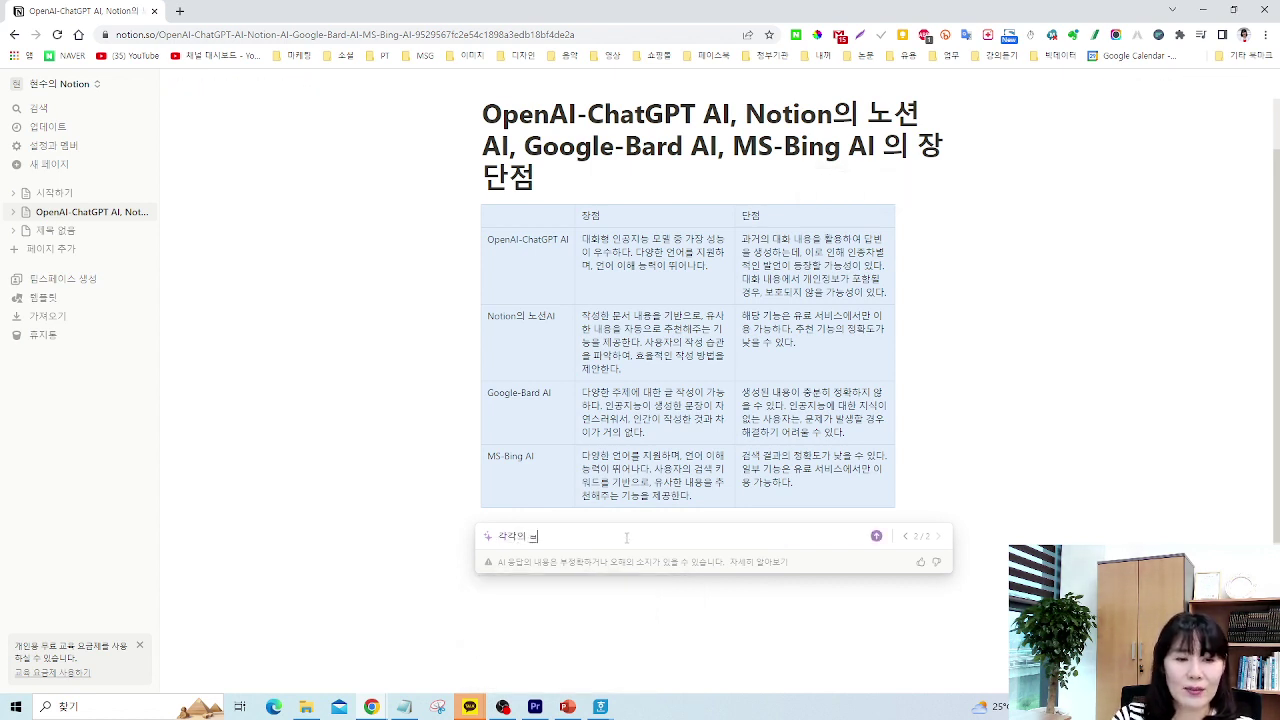
{"action": "type", "text": "에 대"}
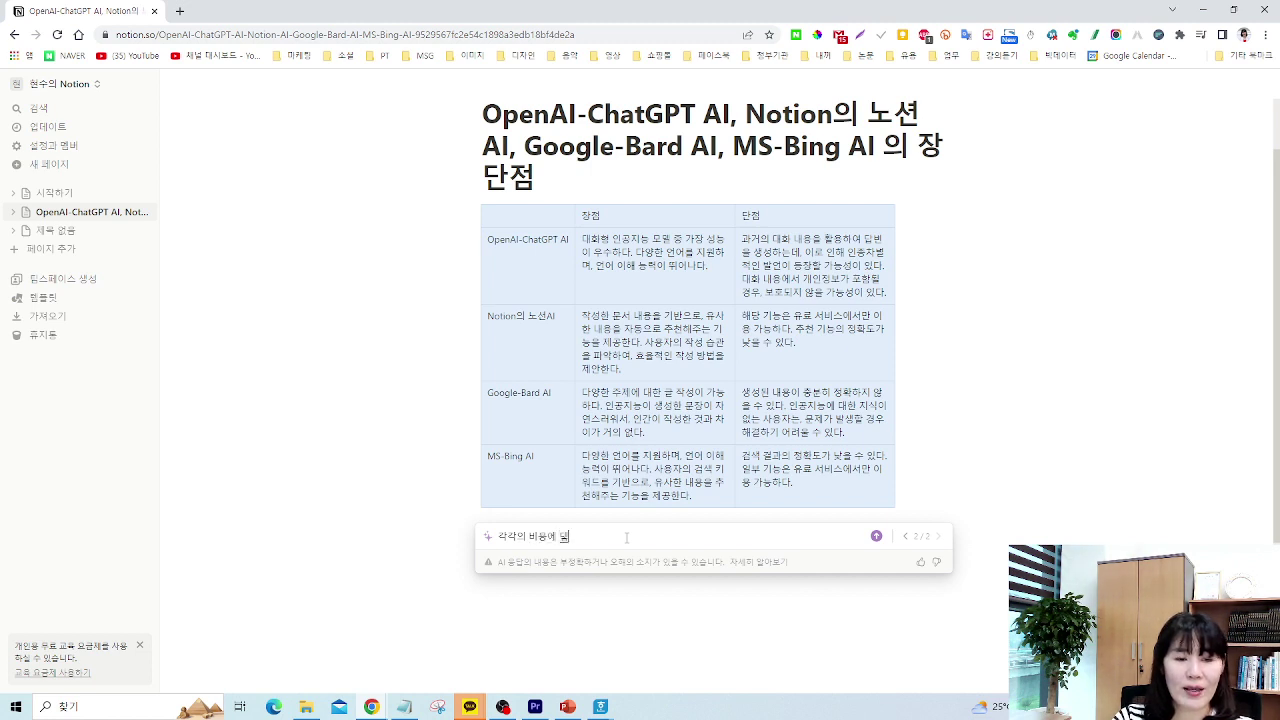
{"action": "type", "text": "해 비교해줘"}
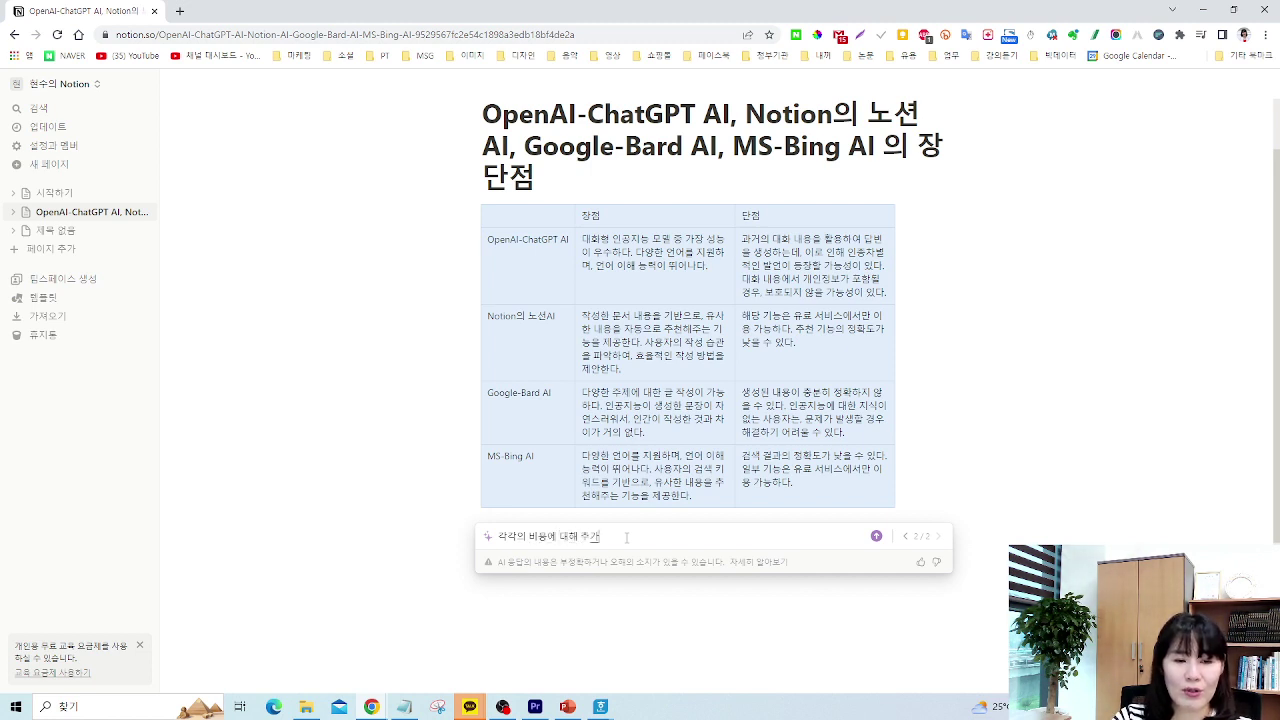
{"action": "key", "text": "Return"}
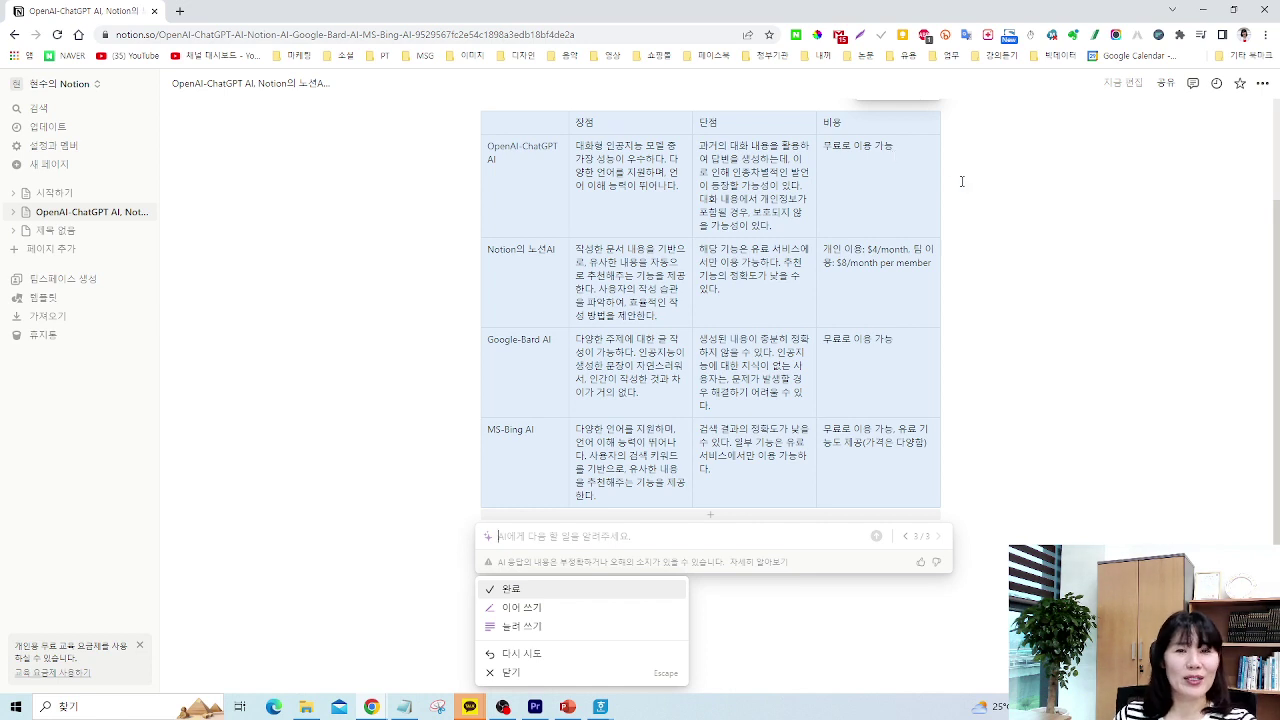
{"action": "key", "text": "Return"}
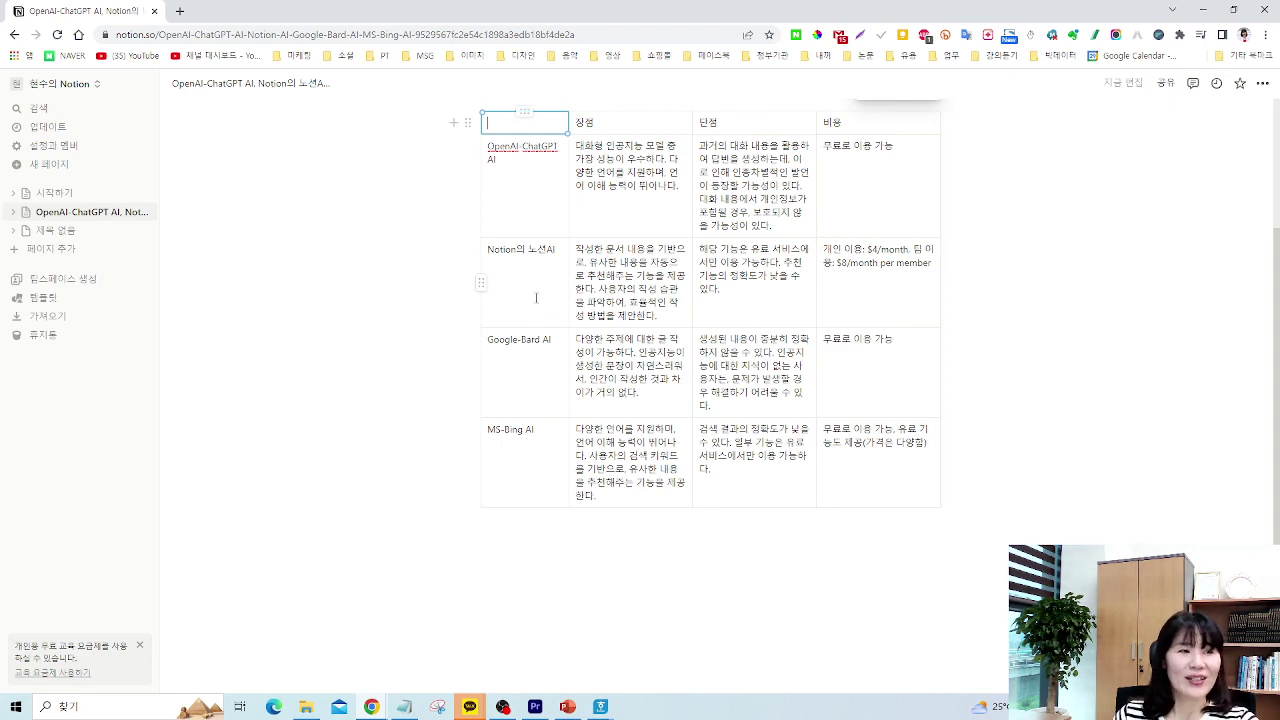
{"action": "scroll", "coordinate": [246, 166], "scroll_direction": "up", "scroll_amount": 3}
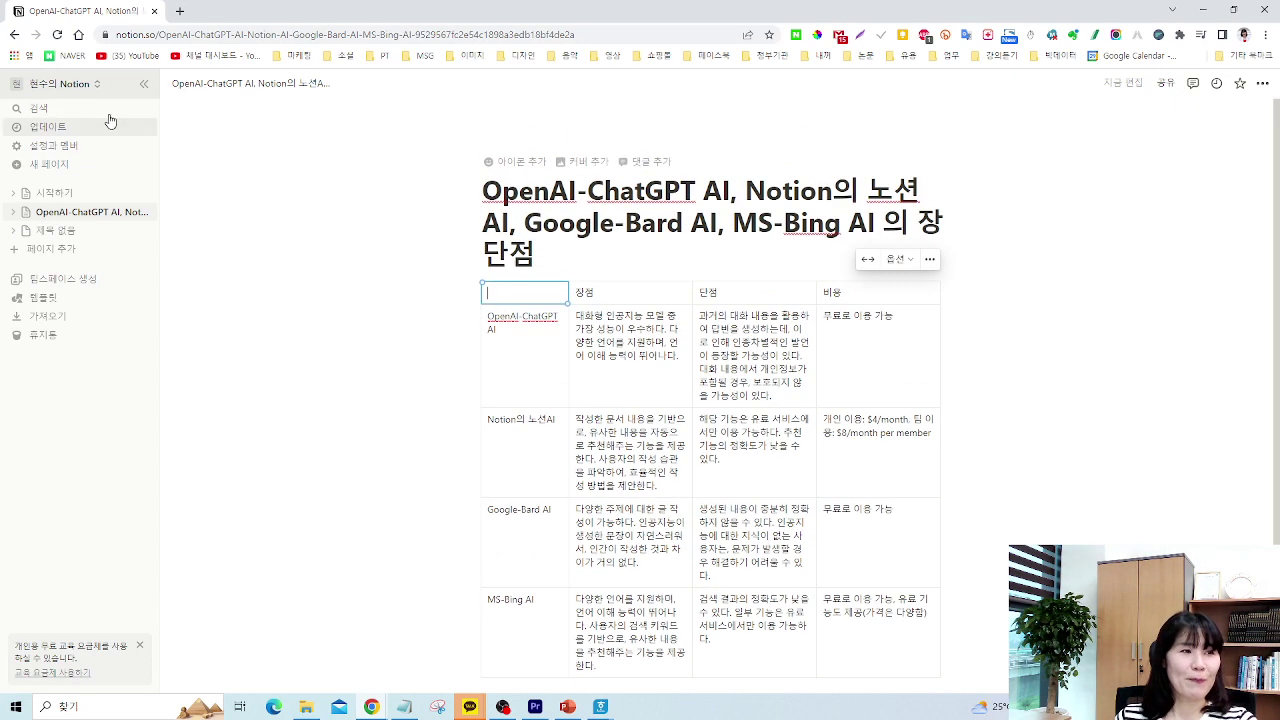
Request deletion of the current workspace (워크스페이스 삭제) in the danger zone (위험 구역) of its workspace settings
{"action": "left_click", "coordinate": [52, 147]}
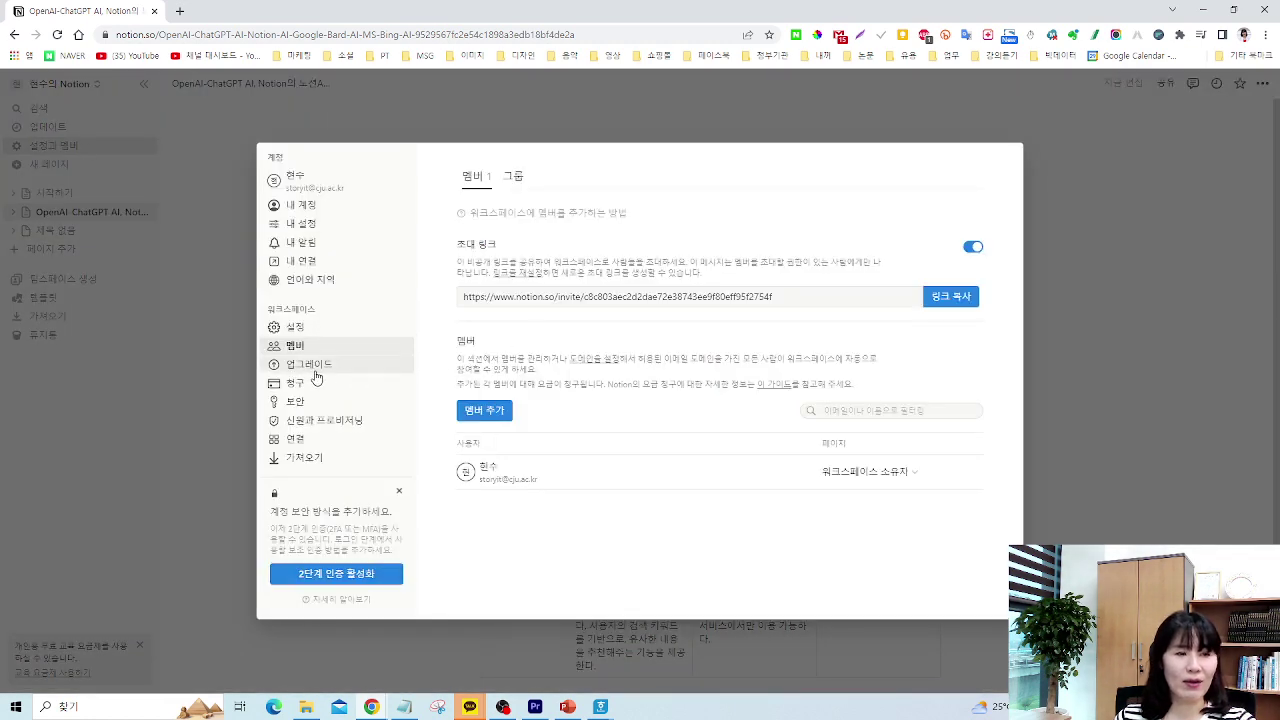
{"action": "left_click", "coordinate": [312, 330]}
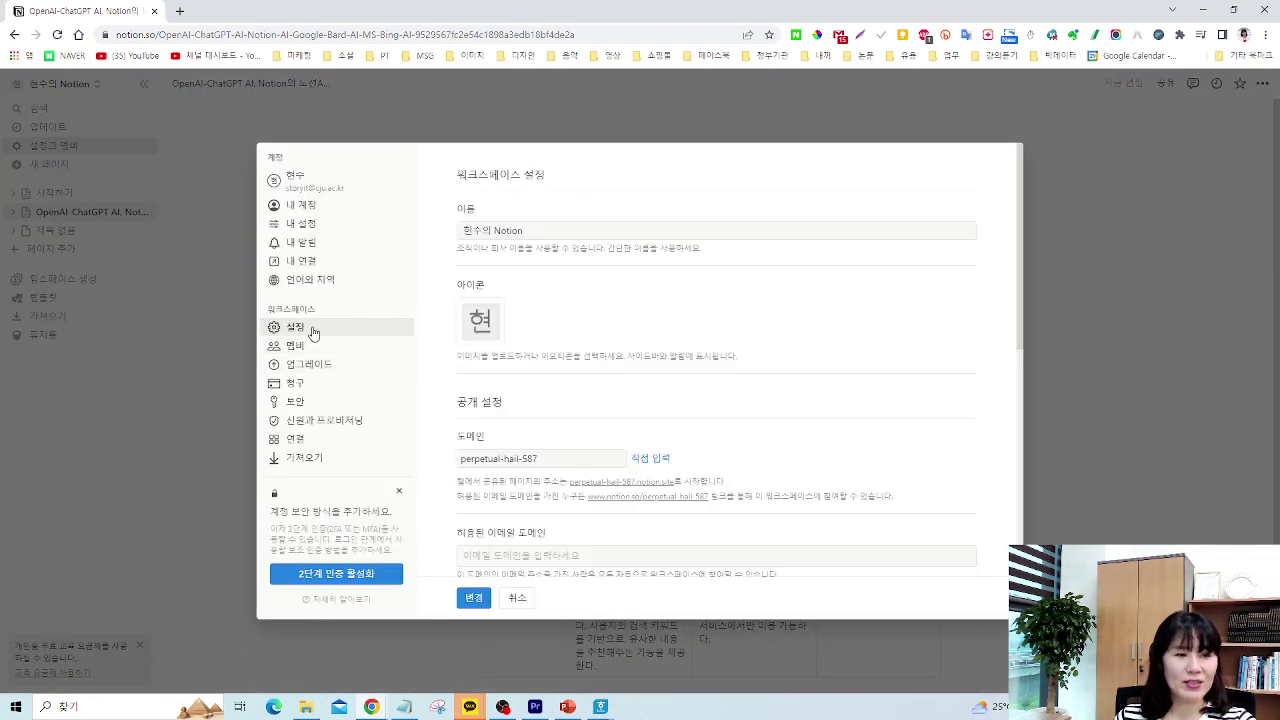
{"action": "scroll", "coordinate": [660, 381], "scroll_direction": "down", "scroll_amount": 10}
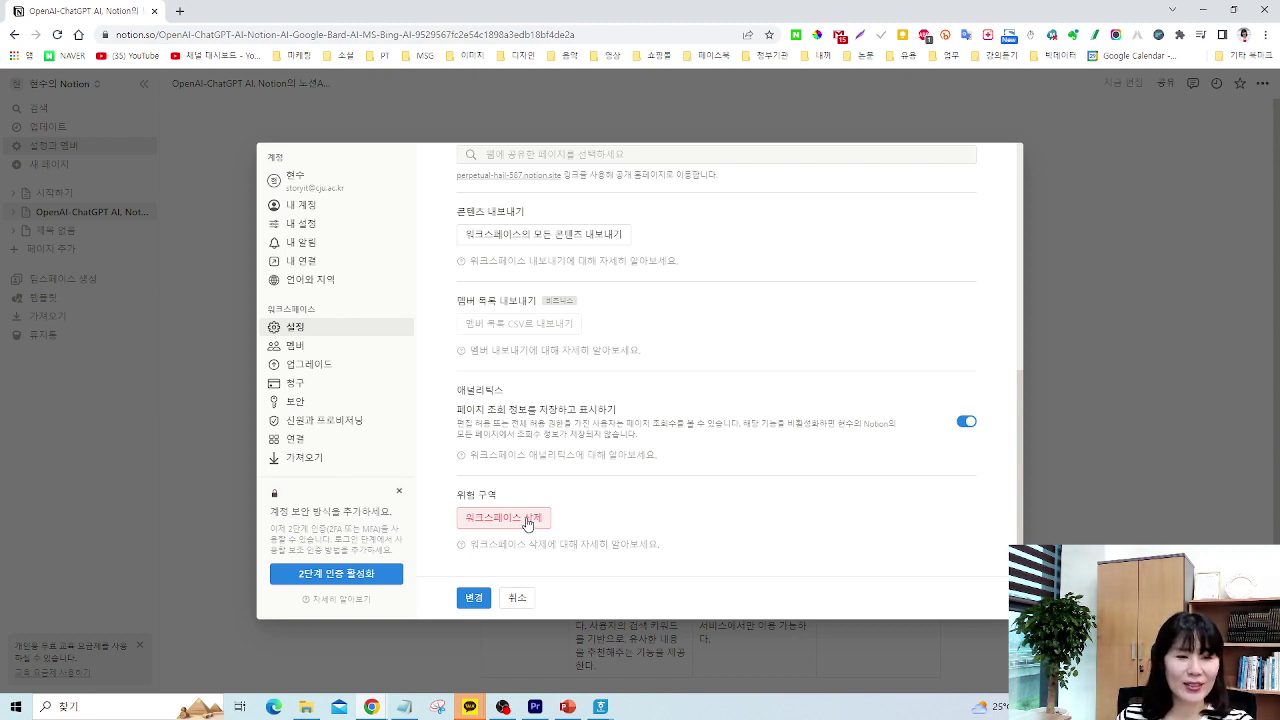
{"action": "left_click", "coordinate": [527, 520]}
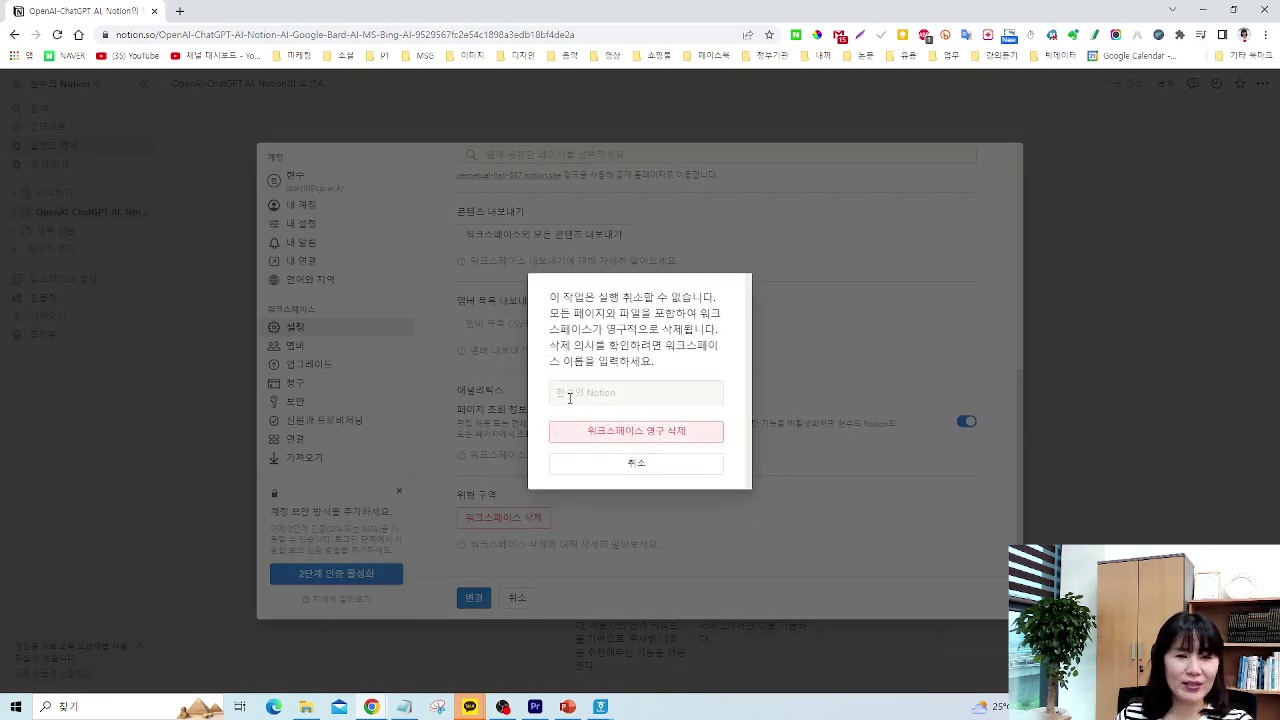
Enter the workspace's name as confirmation and permanently delete the workspace (워크스페이스 영구 삭제)
{"action": "left_click", "coordinate": [615, 399]}
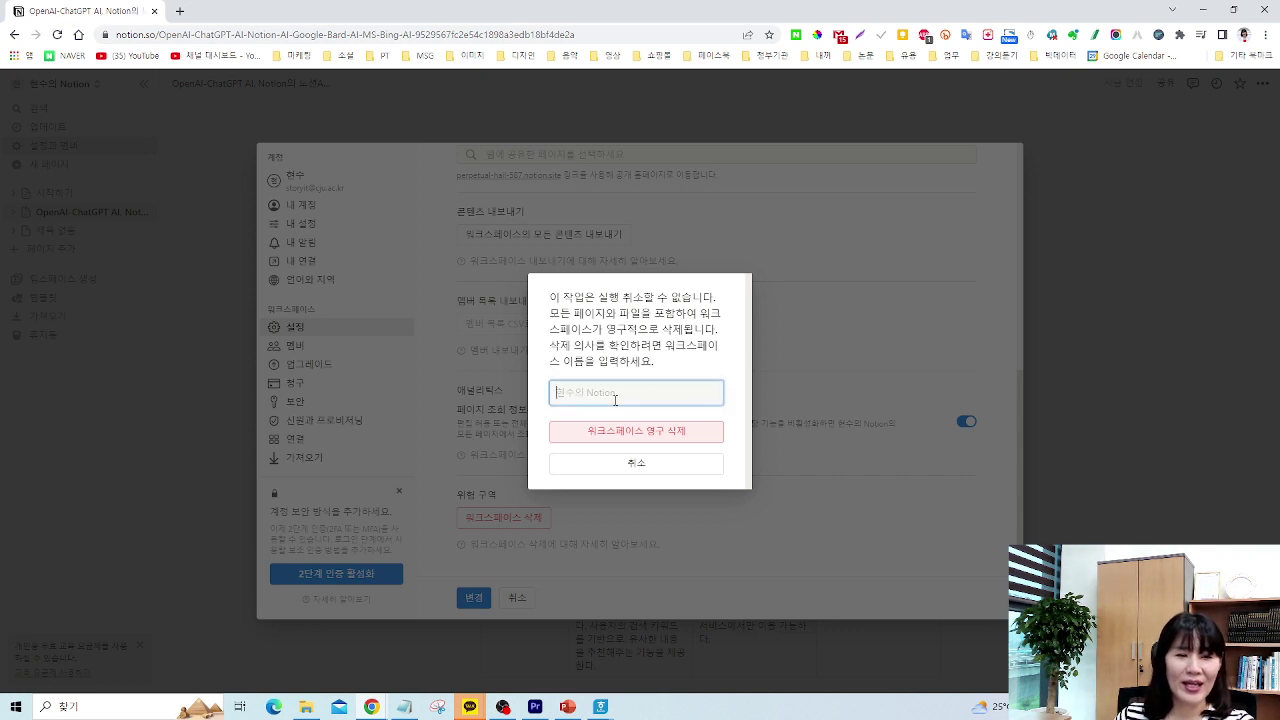
{"action": "type", "text": "현수의"}
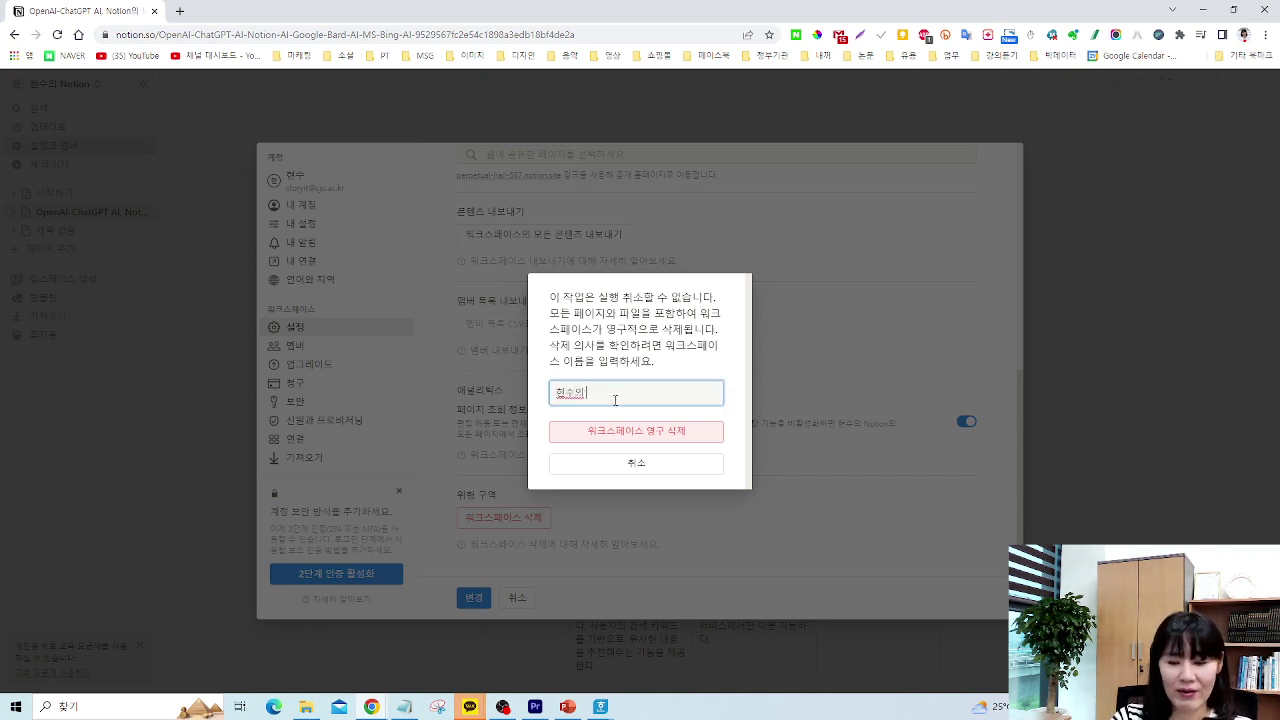
{"action": "type", "text": " ㄱㅐ샤ㅐㅜ"}
{"action": "key", "text": "BackSpace"}
{"action": "key", "text": "BackSpace"}
{"action": "key", "text": "BackSpace"}
{"action": "key", "text": "BackSpace"}
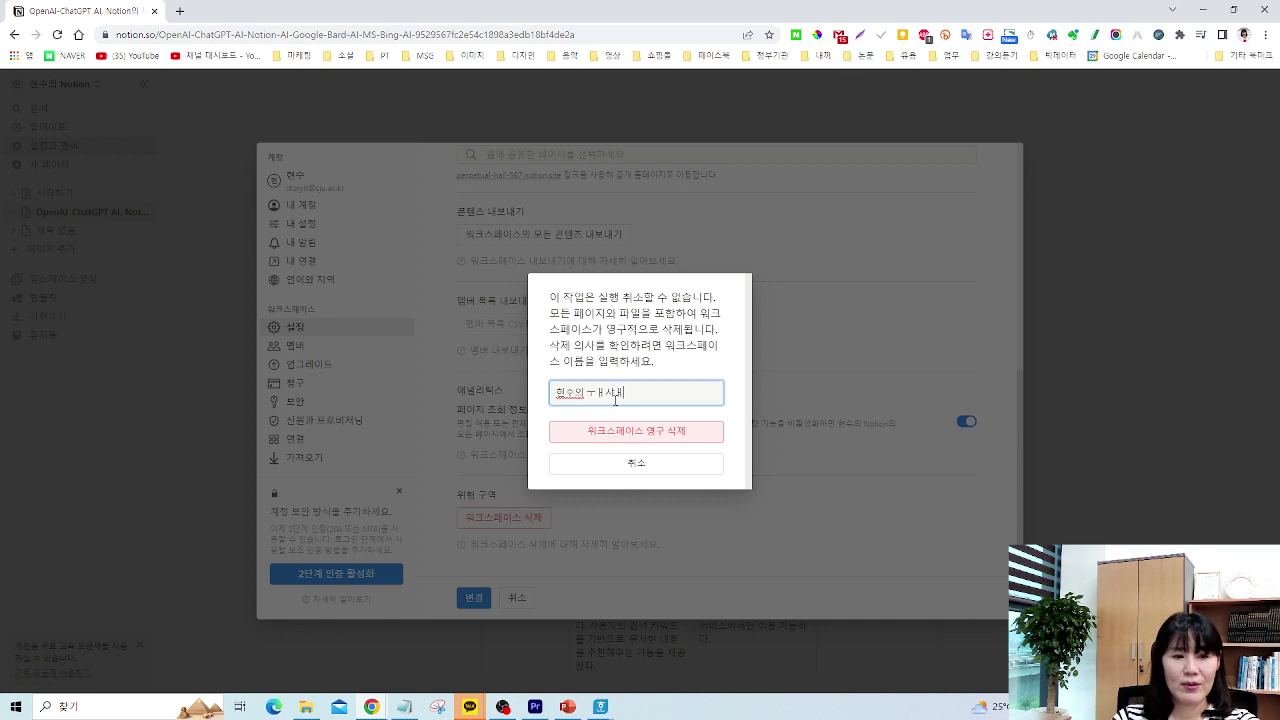
{"action": "type", "text": "no"}
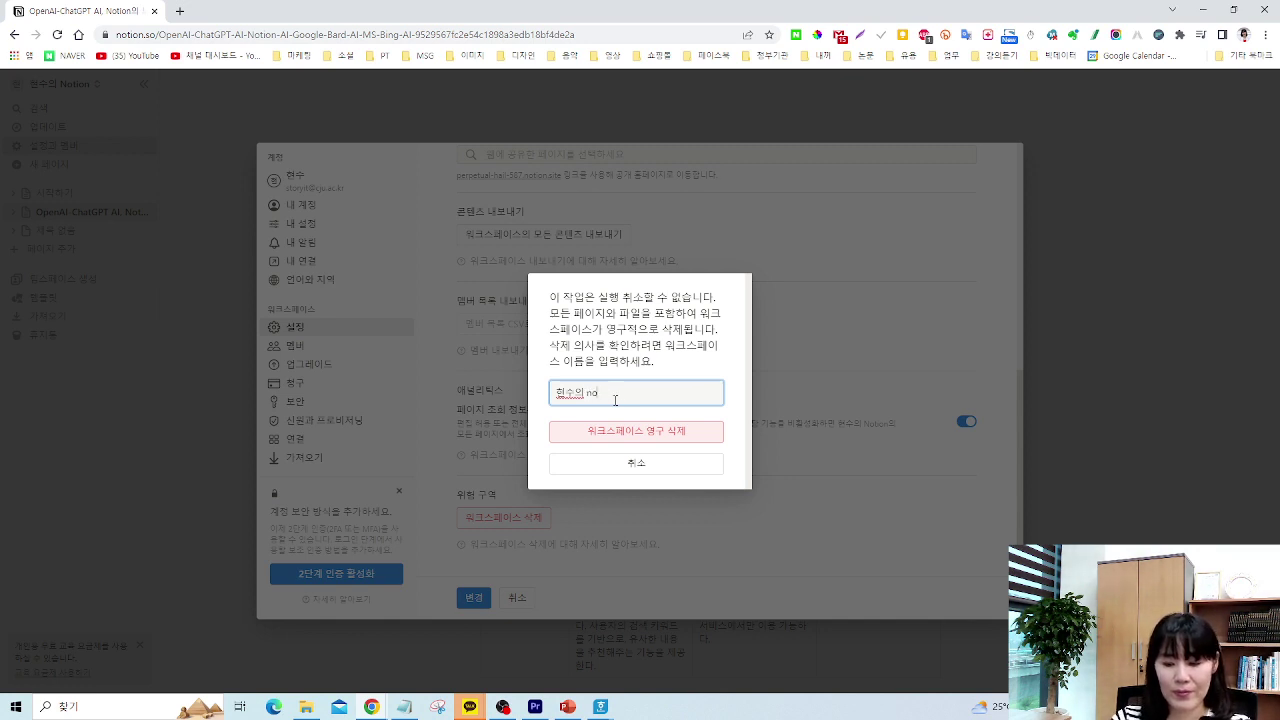
{"action": "type", "text": "tion"}
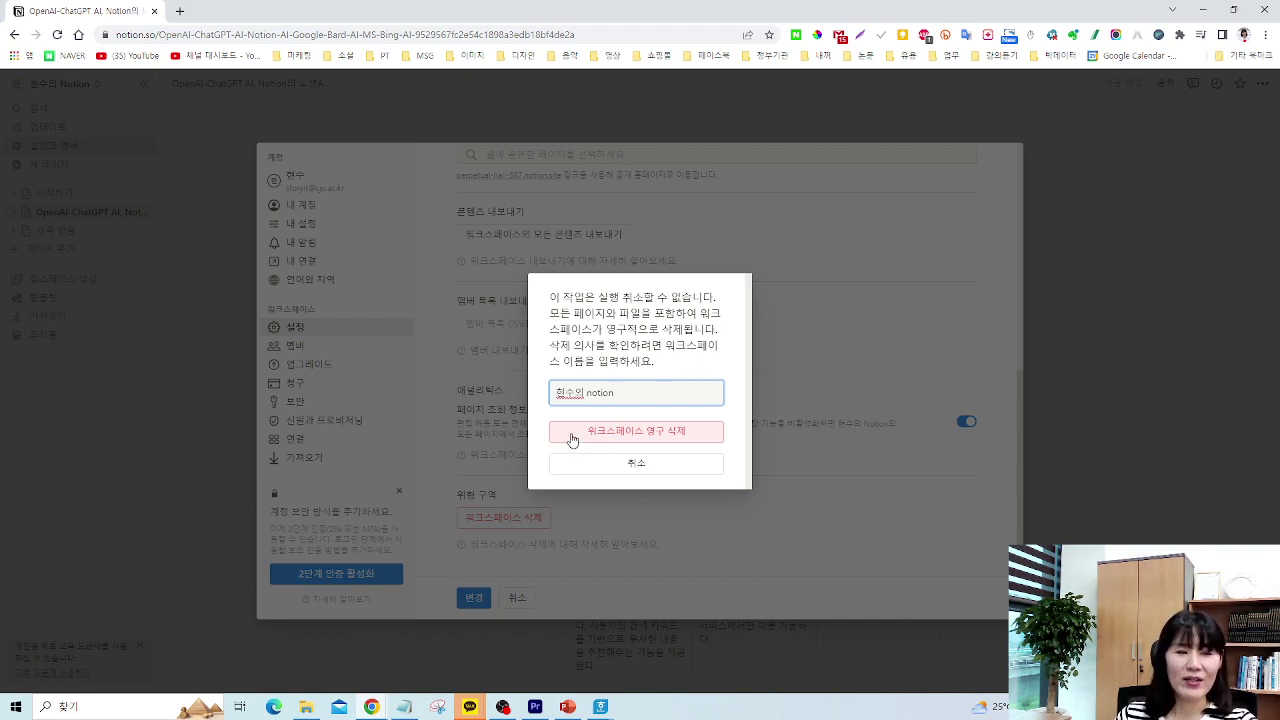
{"action": "left_click", "coordinate": [662, 437]}
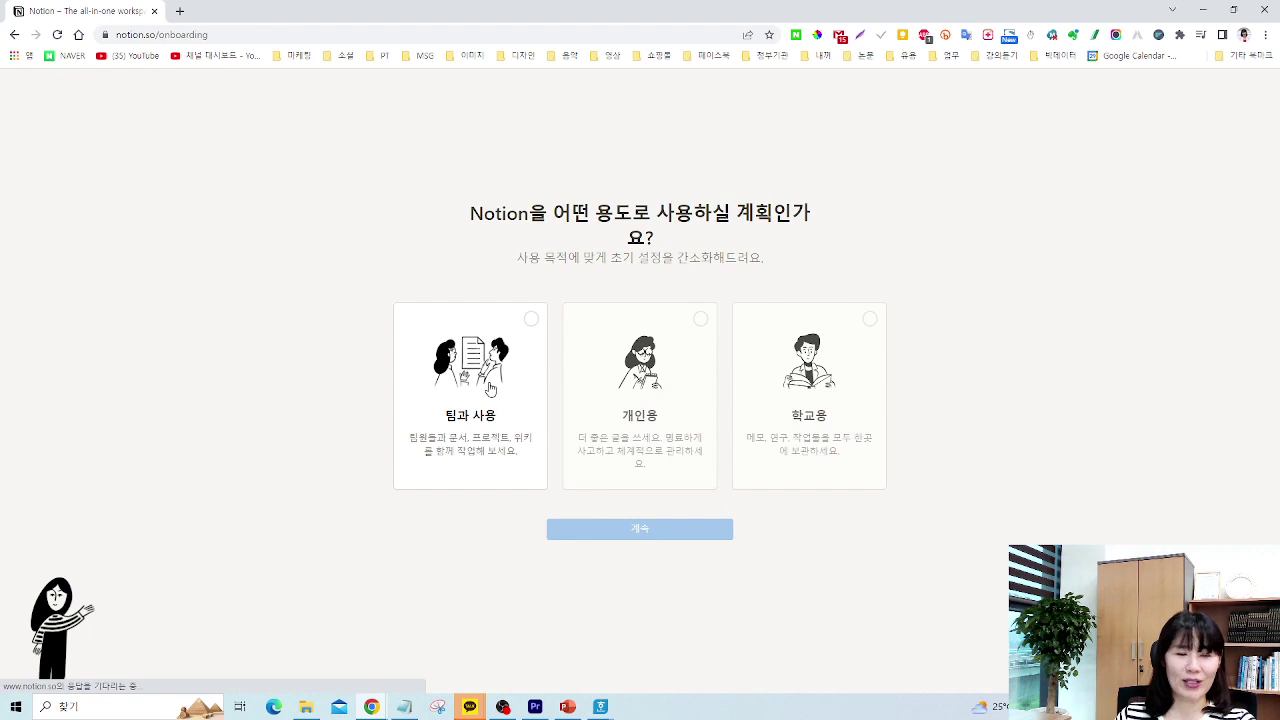
Set up a new workspace for personal use (개인용) and accept the quick-start templates
{"action": "left_click", "coordinate": [687, 416]}
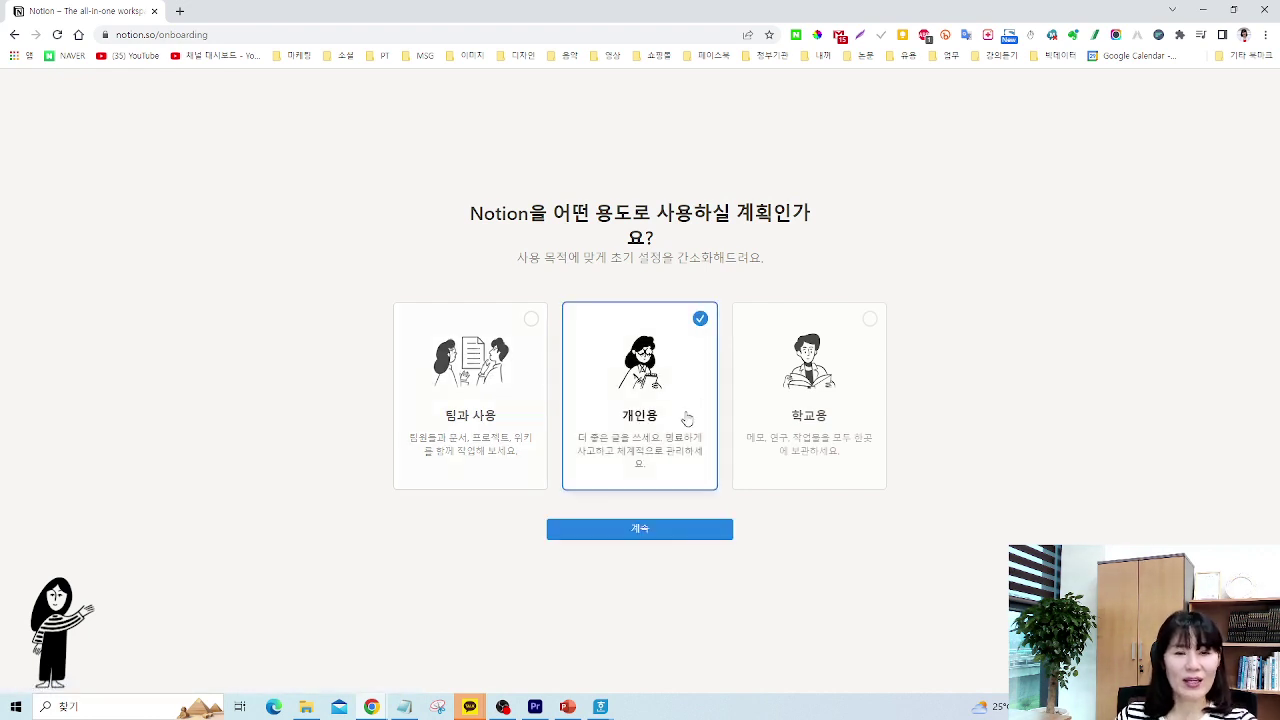
{"action": "left_click", "coordinate": [635, 529]}
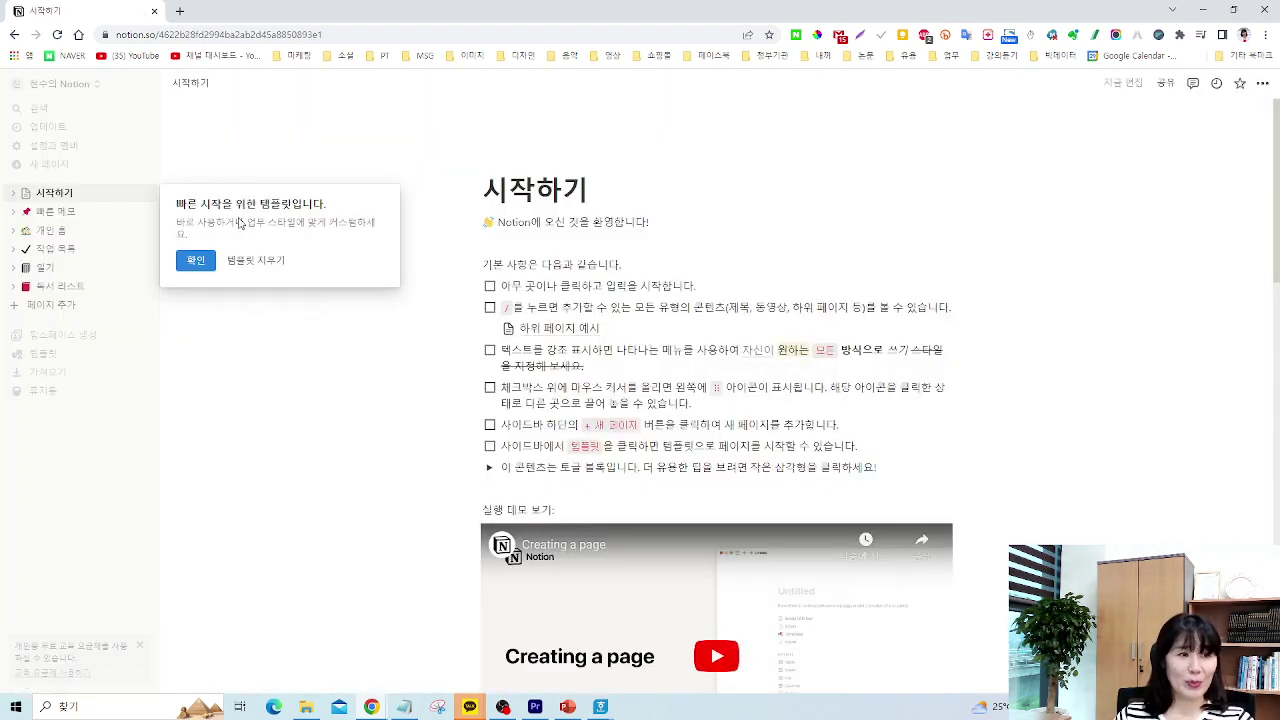
{"action": "left_click", "coordinate": [197, 260]}
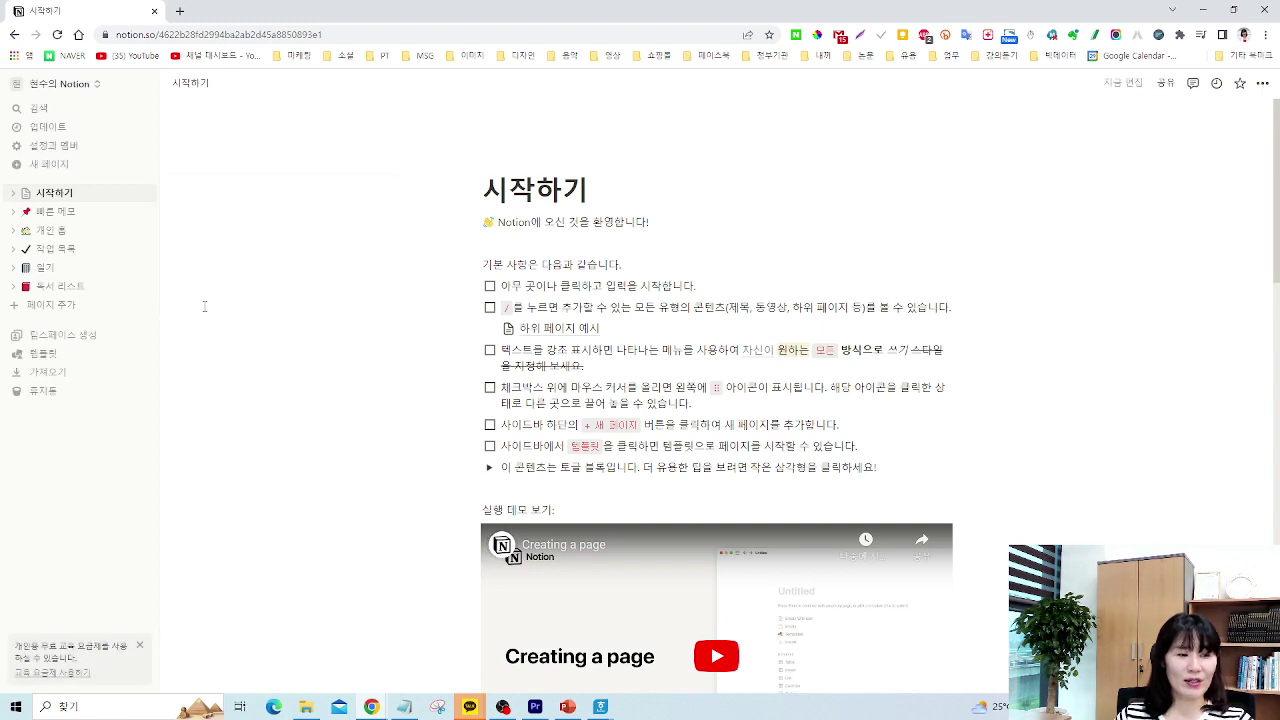